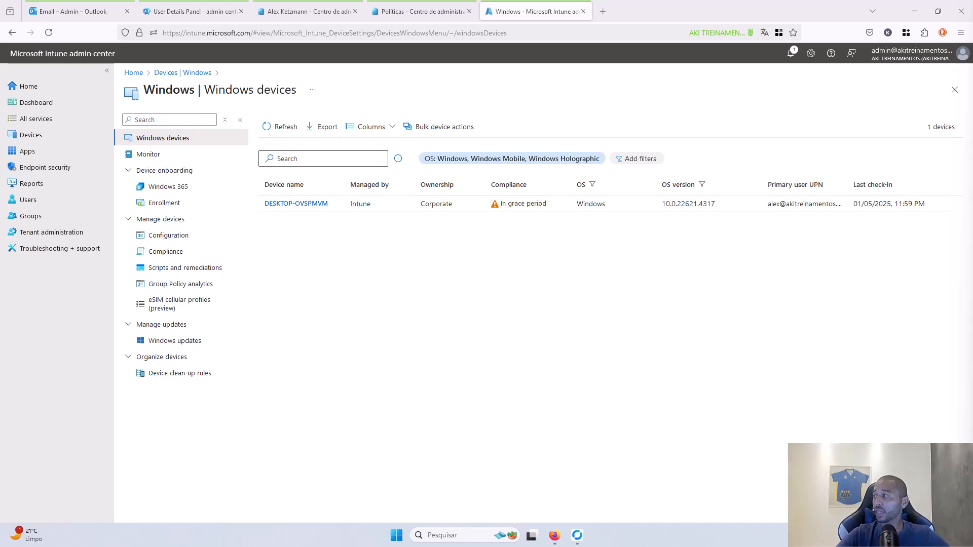
# - Open Windows Enrollment and the Windows Hello for Business settings, both still Not configured
pyautogui.click(152, 204)
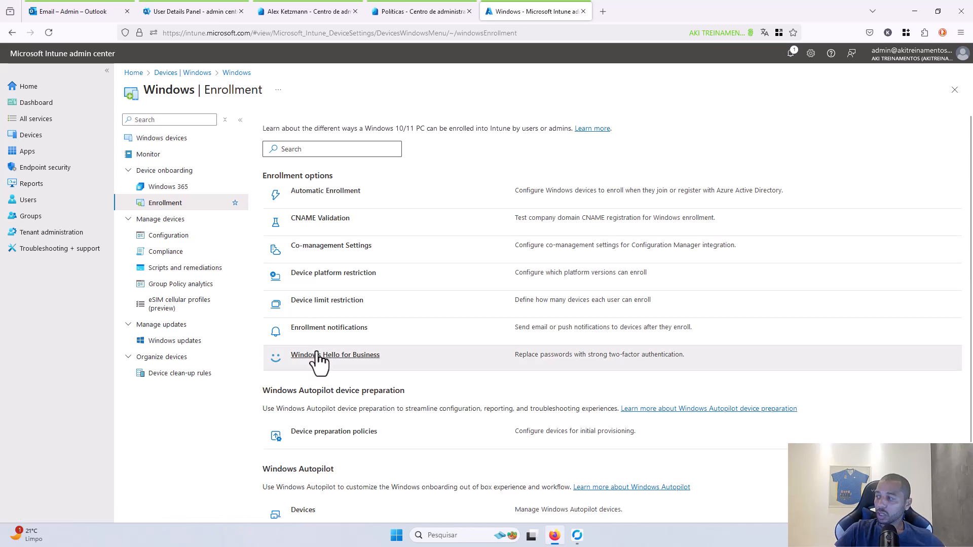
pyautogui.click(337, 356)
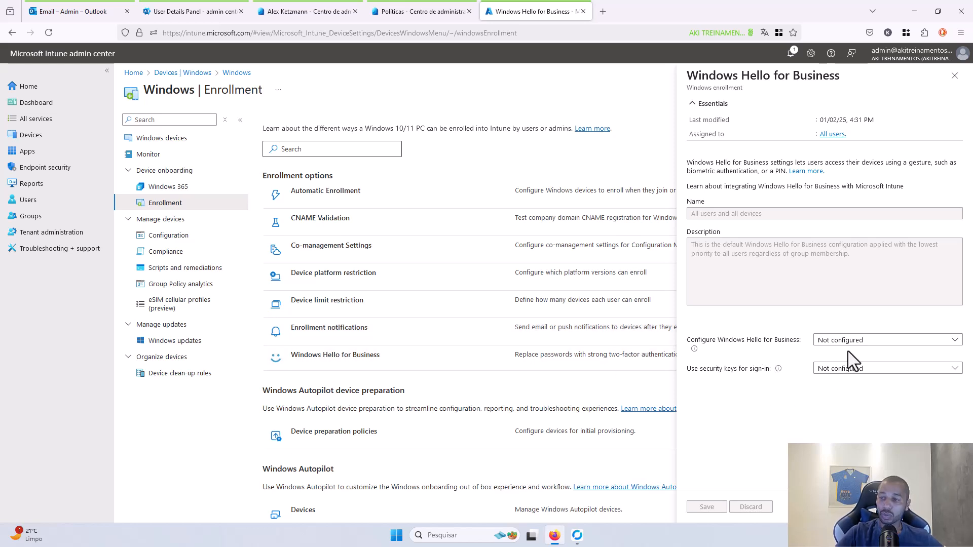
# - Bring up the RustDesk session and sign in to the remote test device with its password
pyautogui.moveTo(580, 531)
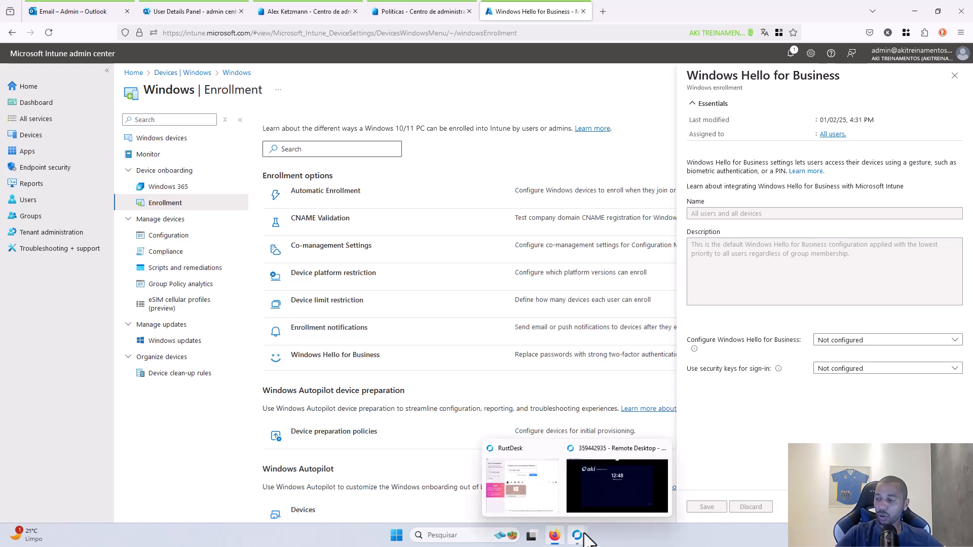
pyautogui.click(594, 501)
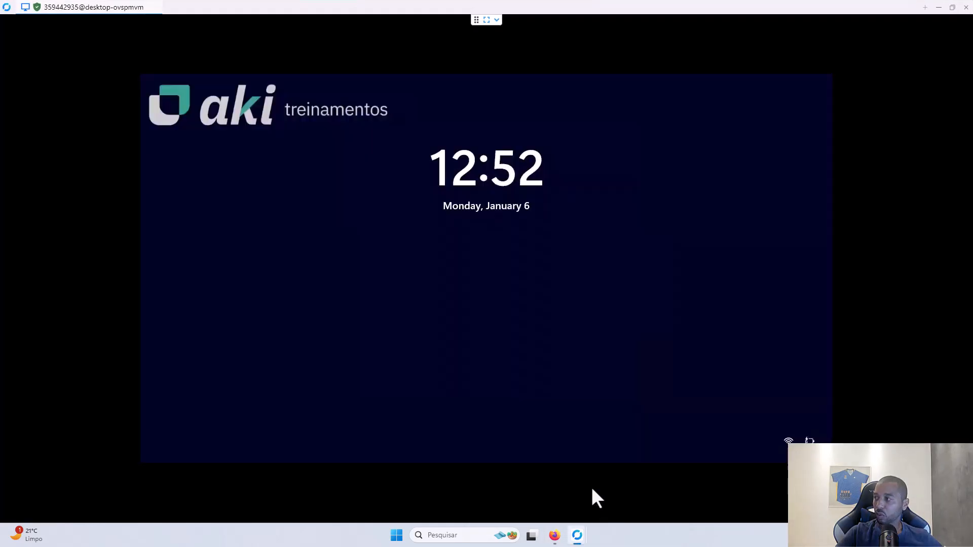
pyautogui.click(416, 262)
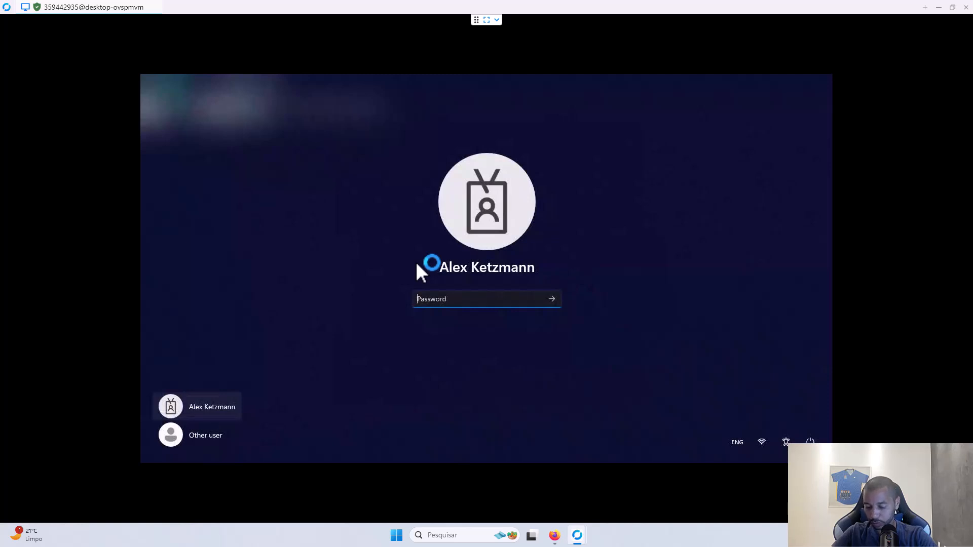
pyautogui.write('•••••••••')
pyautogui.press('Return')
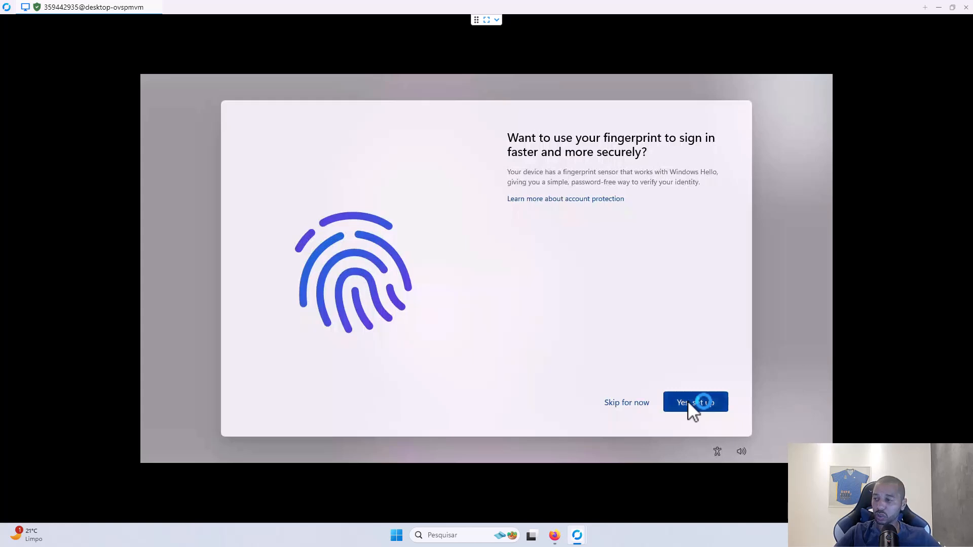
# - Skip the fingerprint and PIN setup prompts to reach the remote desktop
pyautogui.click(633, 404)
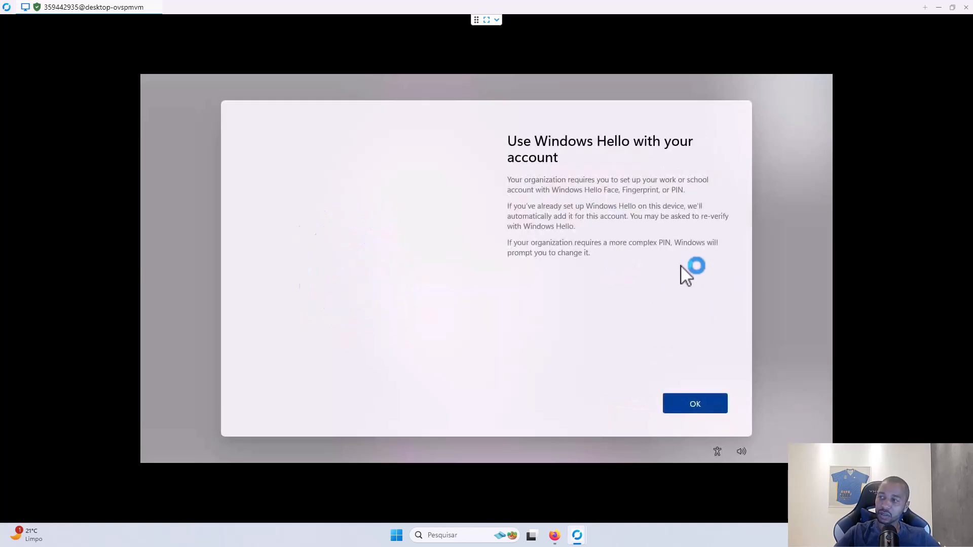
pyautogui.click(690, 408)
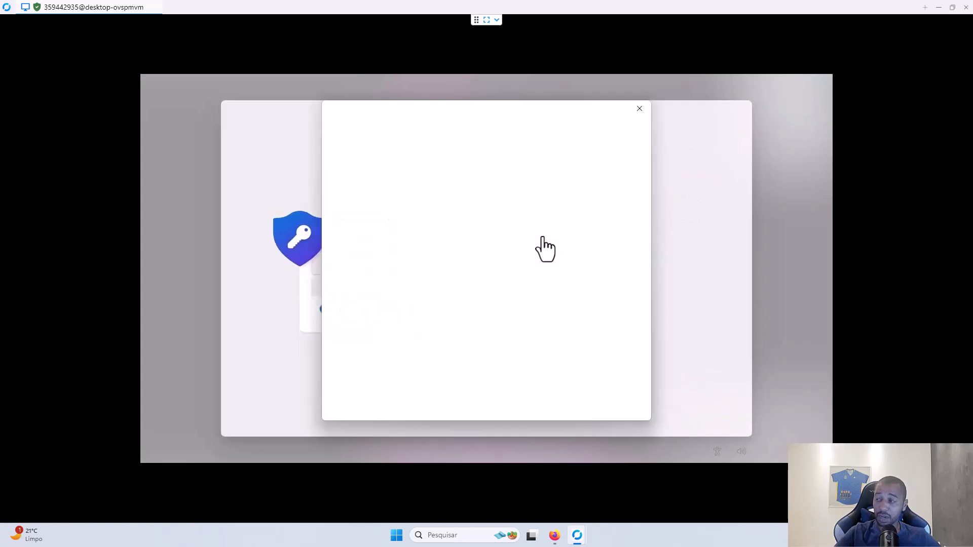
pyautogui.click(642, 110)
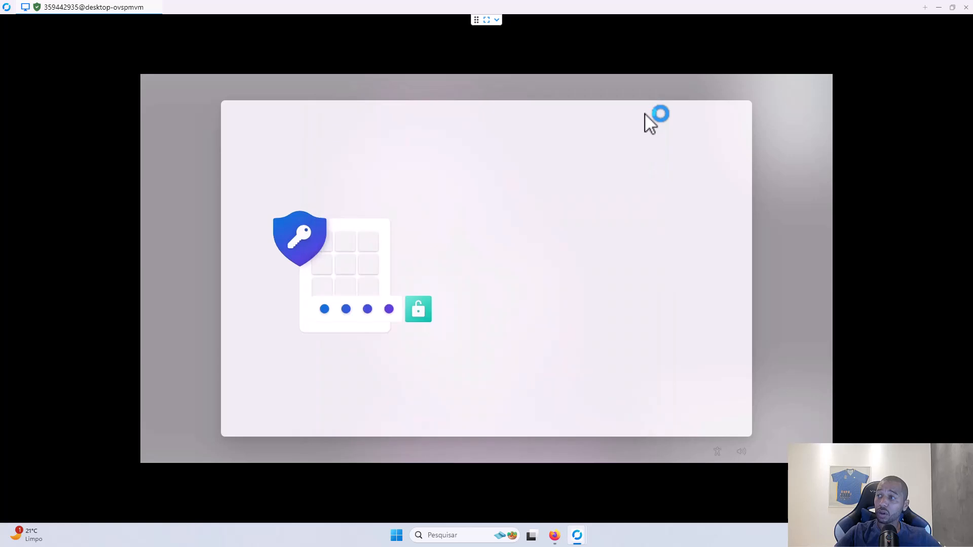
pyautogui.click(677, 404)
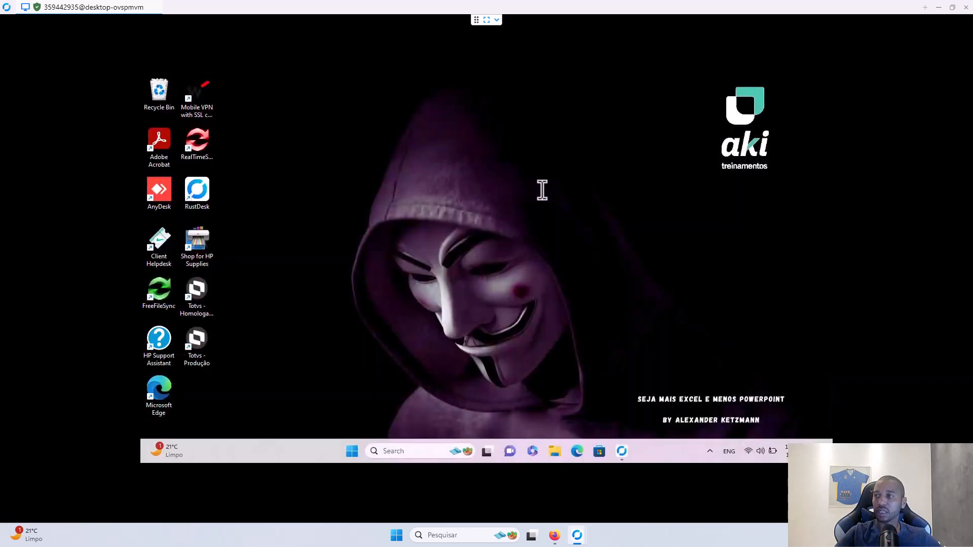
# - Back in Intune, reopen Windows Hello for Business and set Configure to Disabled
pyautogui.click(938, 8)
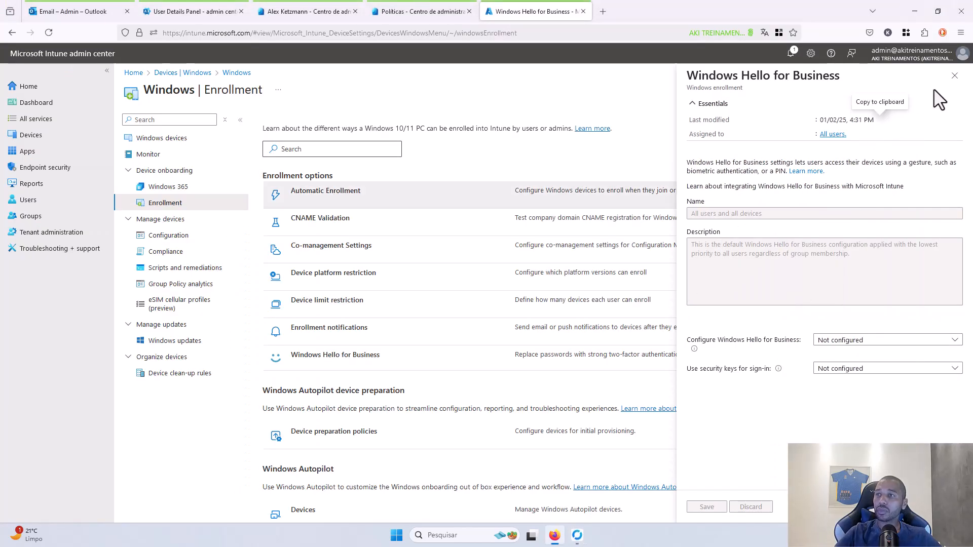
pyautogui.click(955, 76)
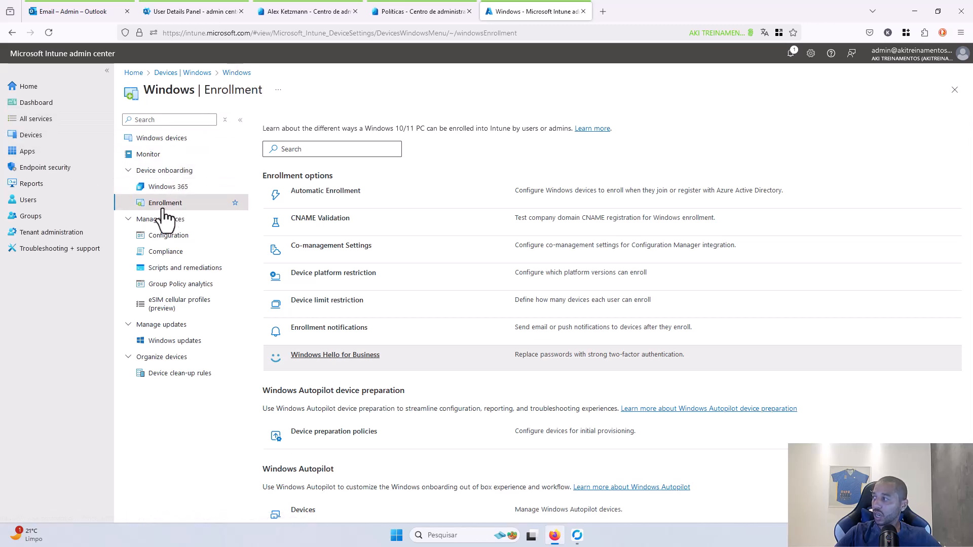
pyautogui.click(338, 356)
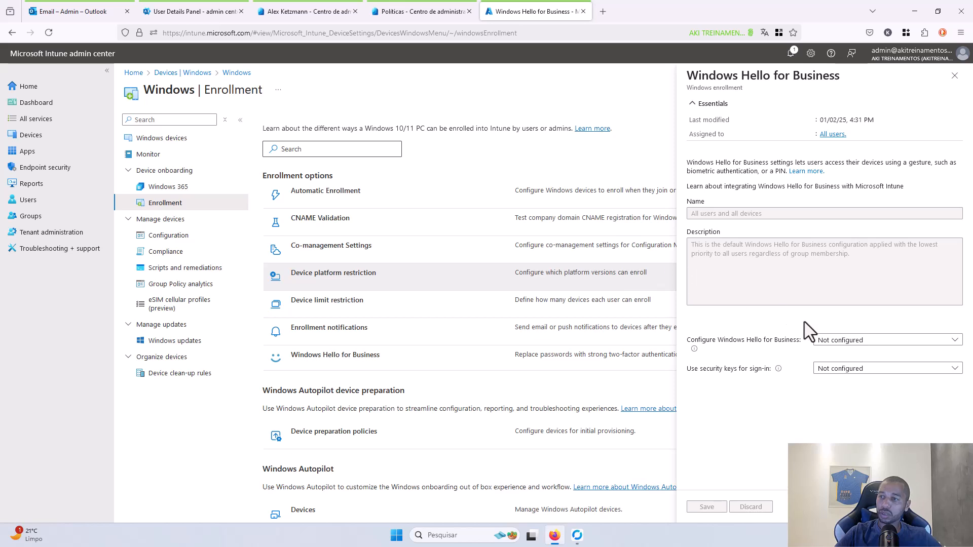
pyautogui.click(846, 343)
pyautogui.click(843, 387)
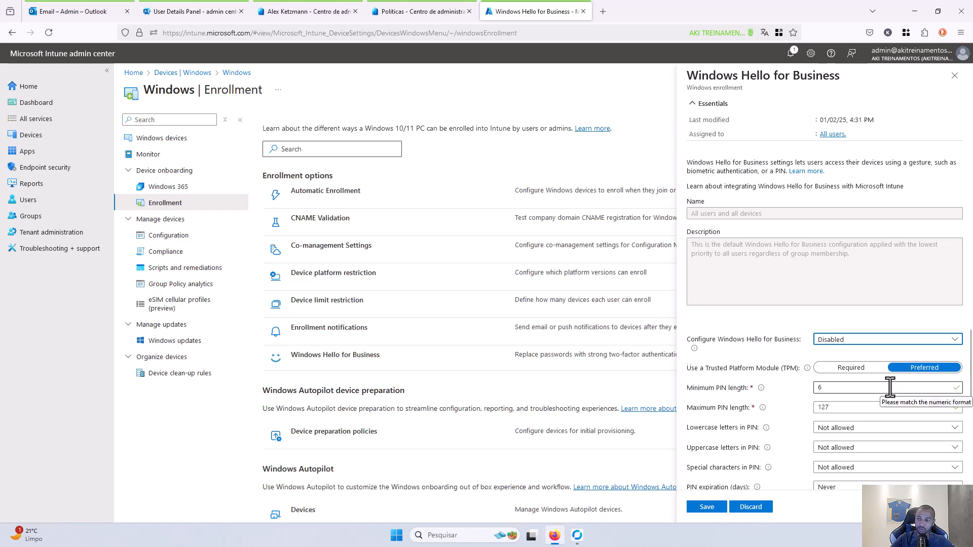
# - Review the PIN settings (length 6 to 127), save the policy and close the pane
pyautogui.scroll(-2, 872, 380)
pyautogui.scroll(2, 854, 347)
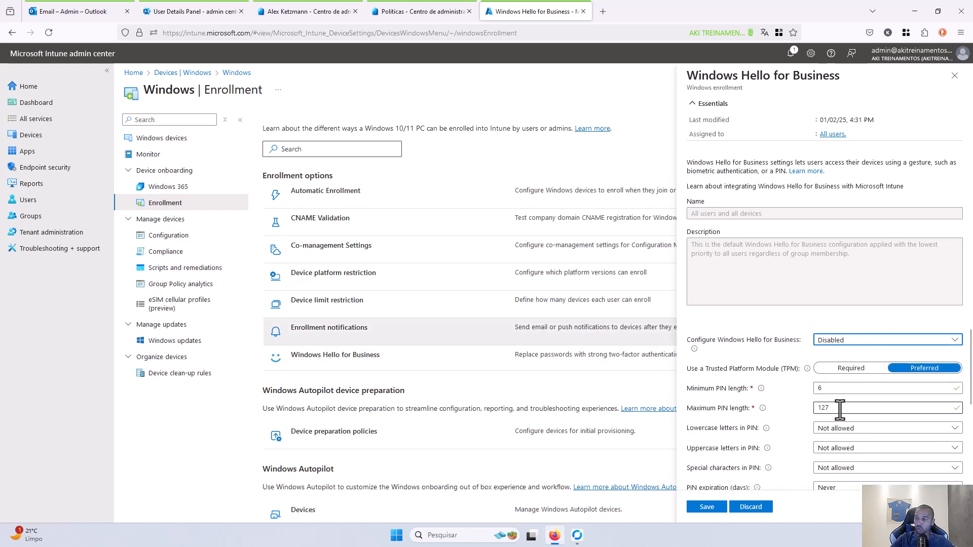
pyautogui.scroll(-5, 839, 410)
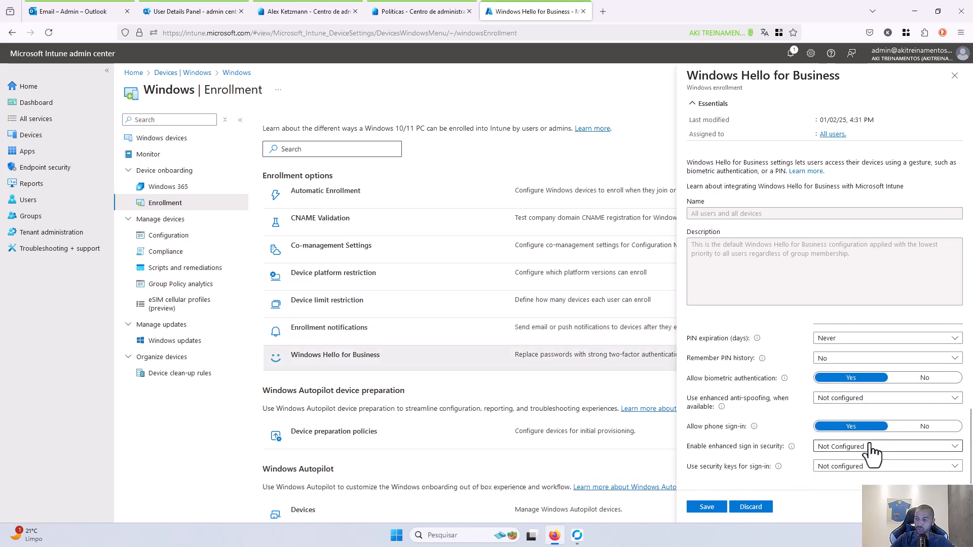
pyautogui.scroll(5, 868, 449)
pyautogui.scroll(-3, 851, 432)
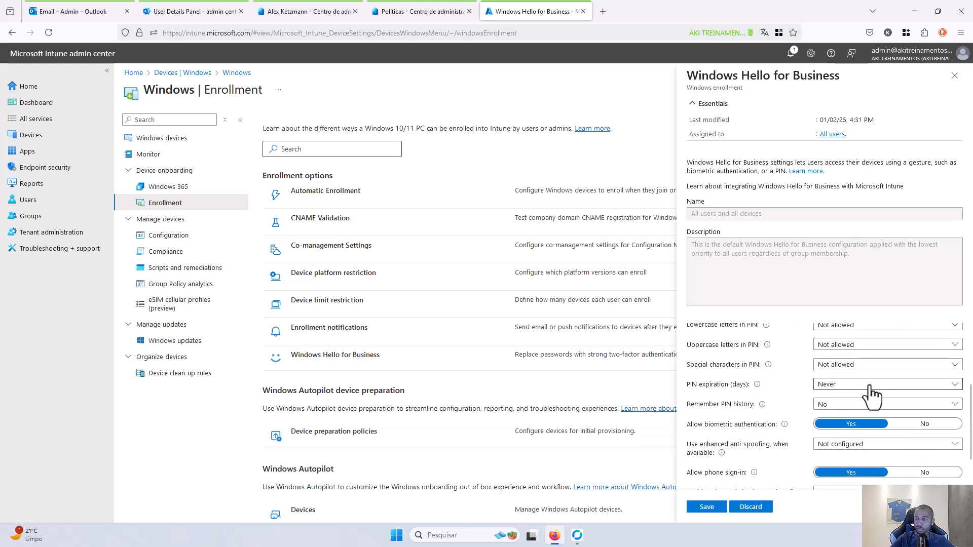
pyautogui.scroll(1, 864, 377)
pyautogui.scroll(2, 863, 385)
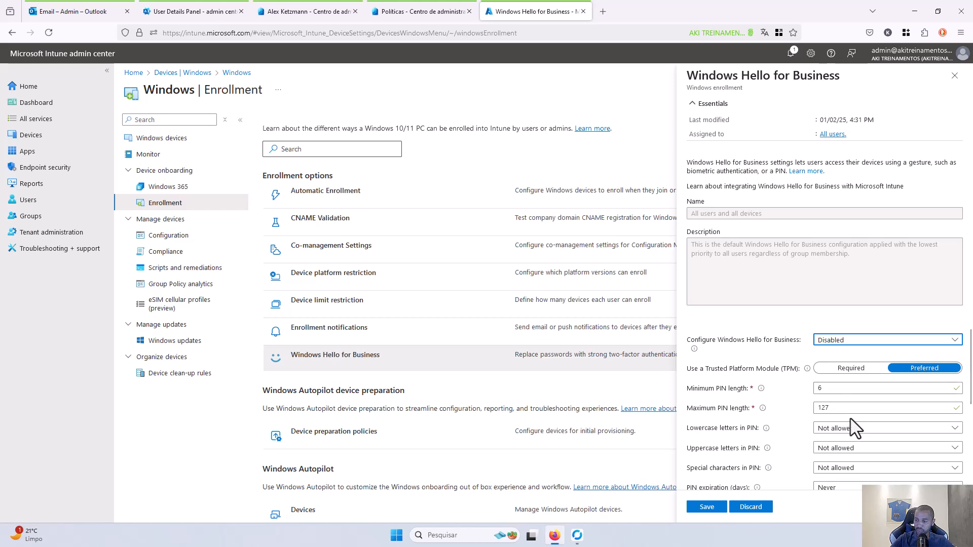
pyautogui.scroll(-3, 851, 421)
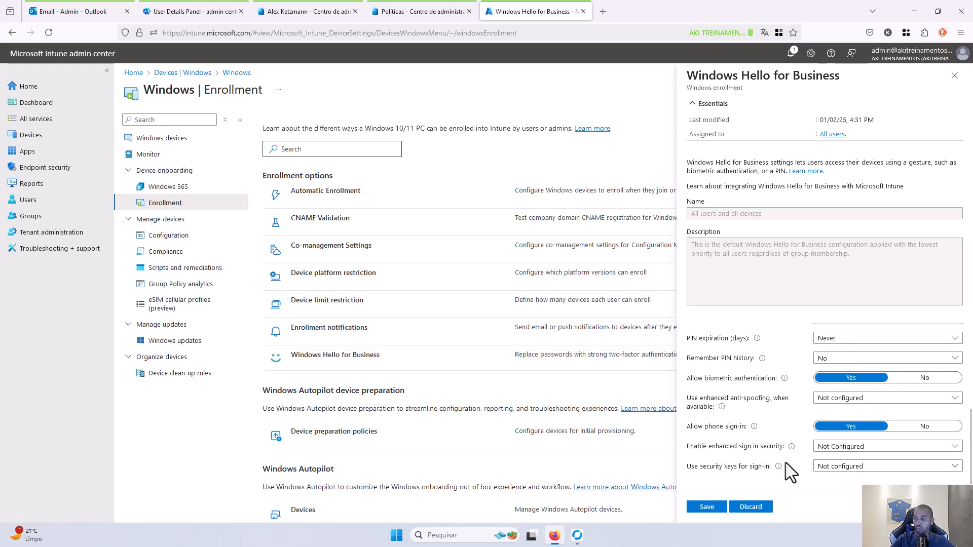
pyautogui.click(710, 509)
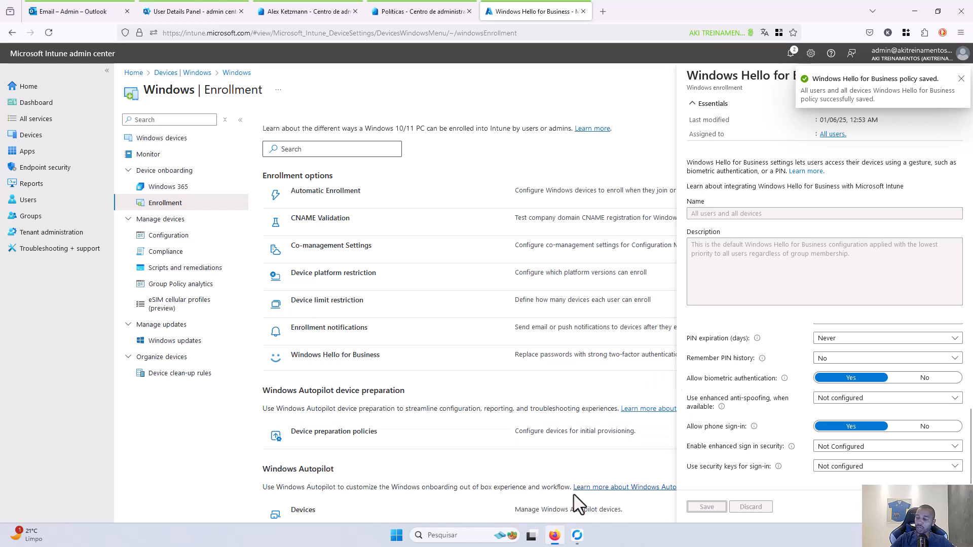
pyautogui.moveTo(579, 533)
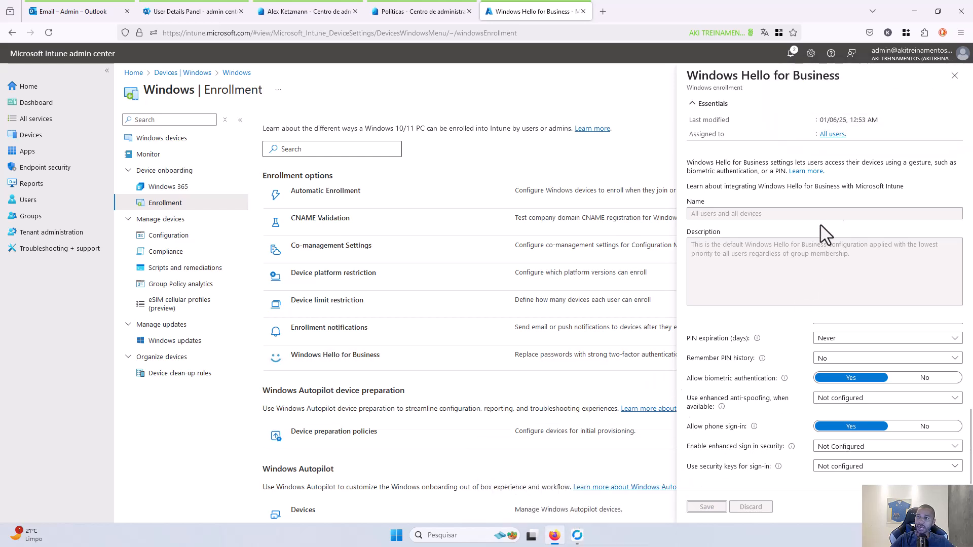
pyautogui.click(955, 76)
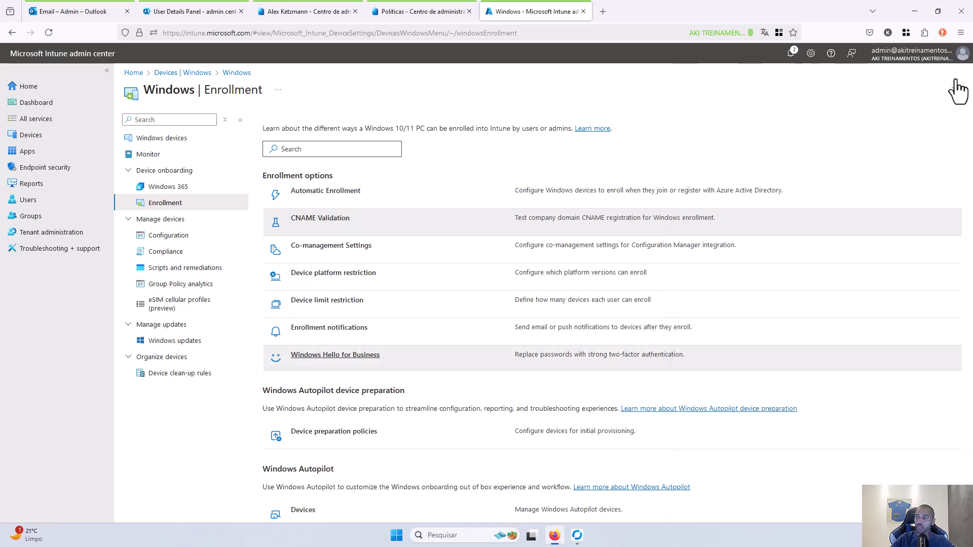
# - Reopen the Windows Hello for Business policy and check PIN expiration Never and biometrics allowed
pyautogui.click(353, 359)
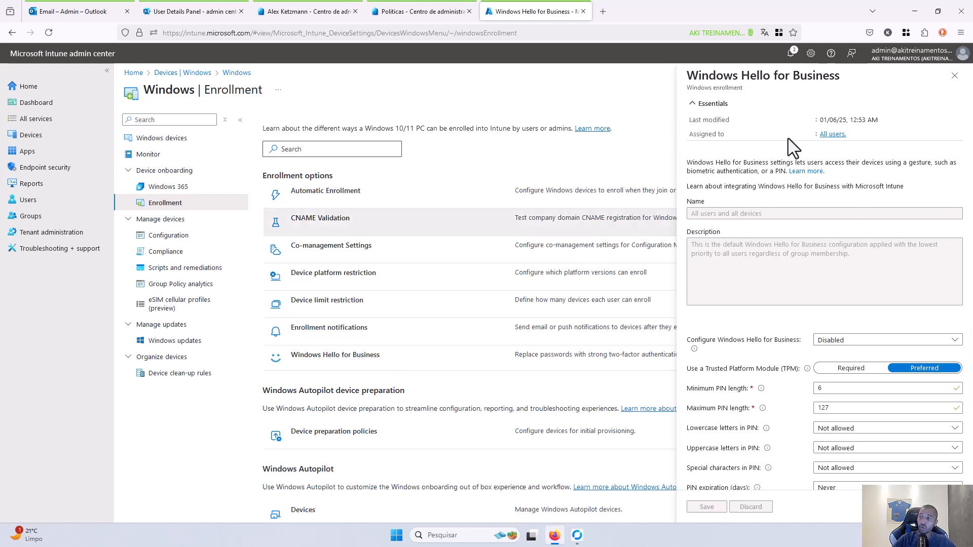
pyautogui.click(831, 136)
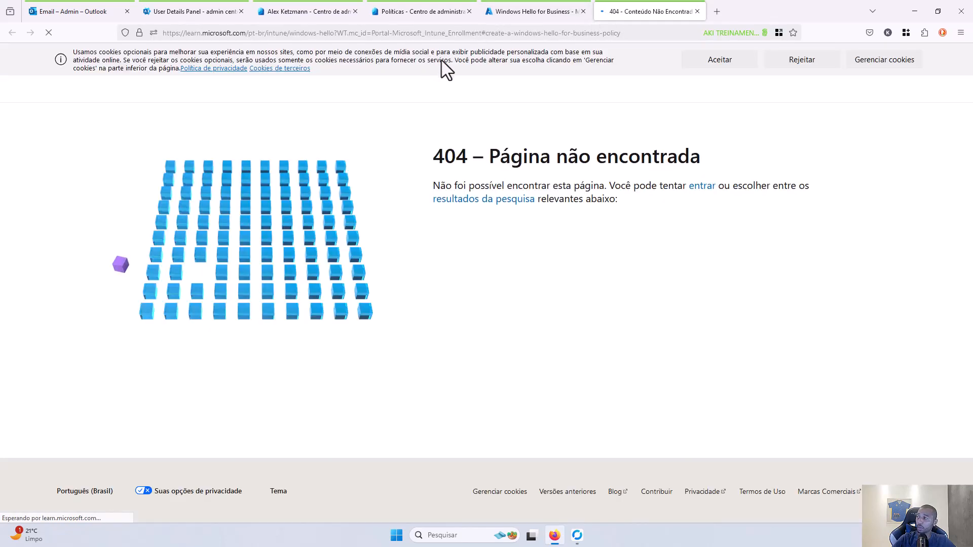
pyautogui.click(697, 11)
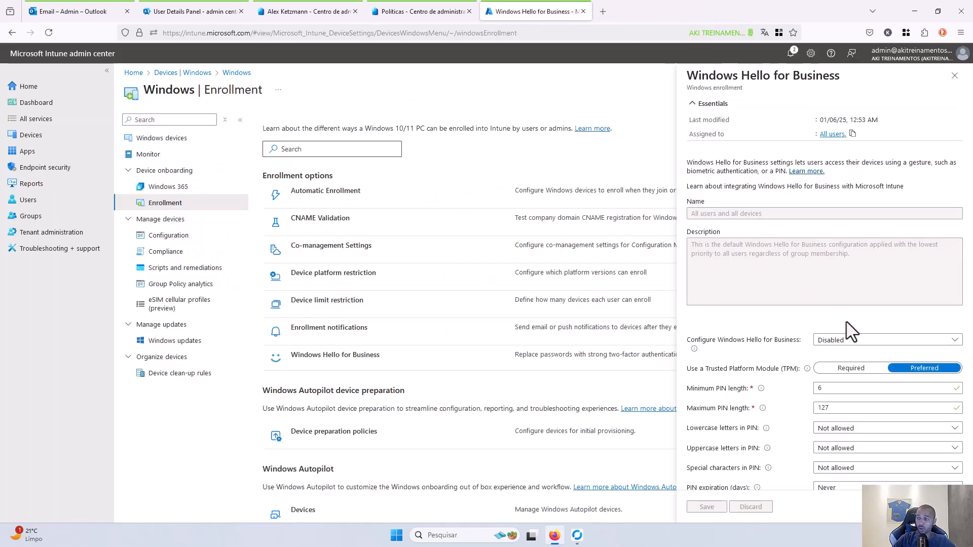
pyautogui.scroll(-3, 854, 365)
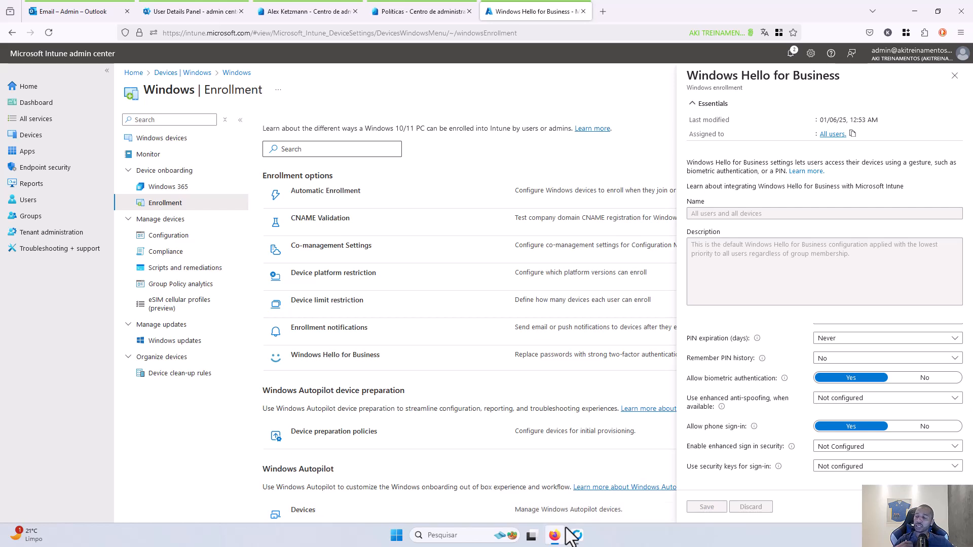
pyautogui.moveTo(566, 529)
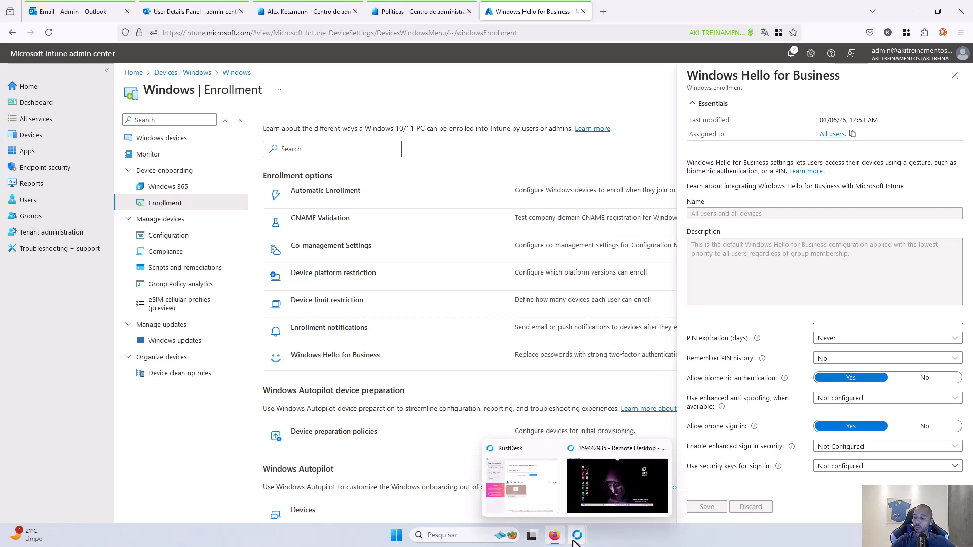
# - On the remote PC, open Settings > Accounts > Access work or school
pyautogui.moveTo(587, 541)
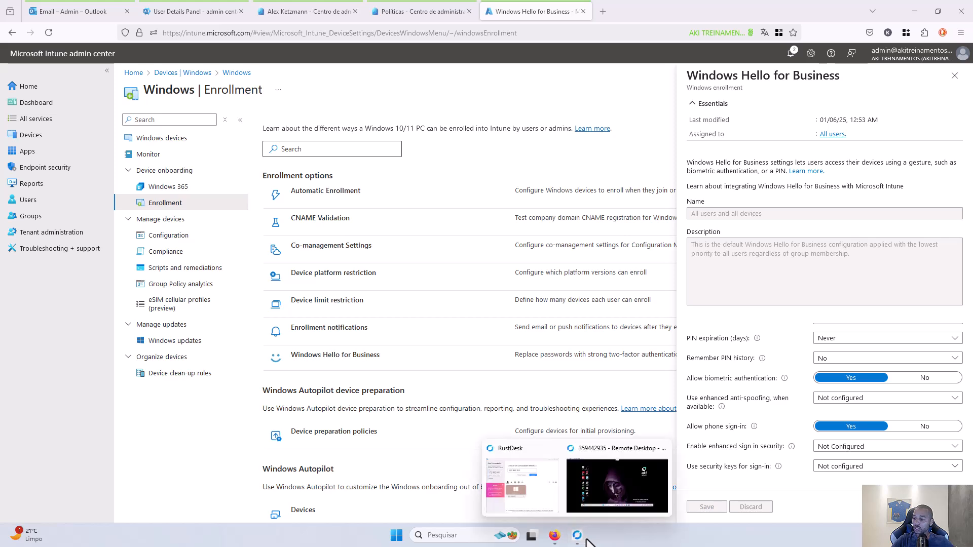
pyautogui.click(600, 503)
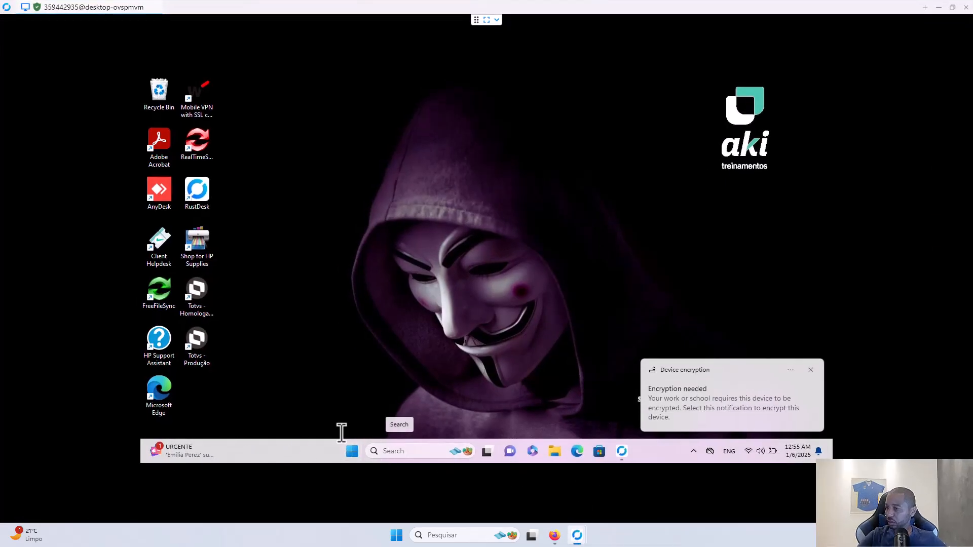
pyautogui.click(353, 451)
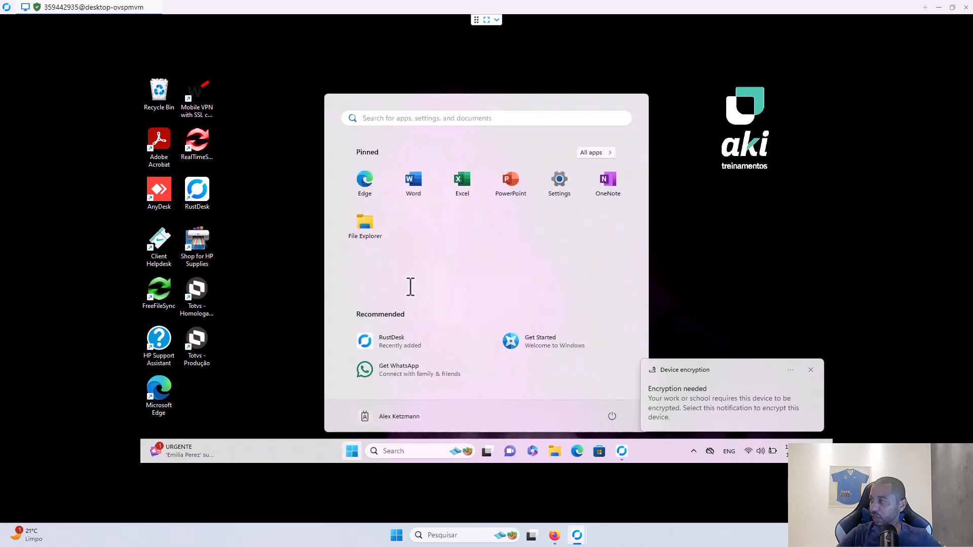
pyautogui.click(570, 191)
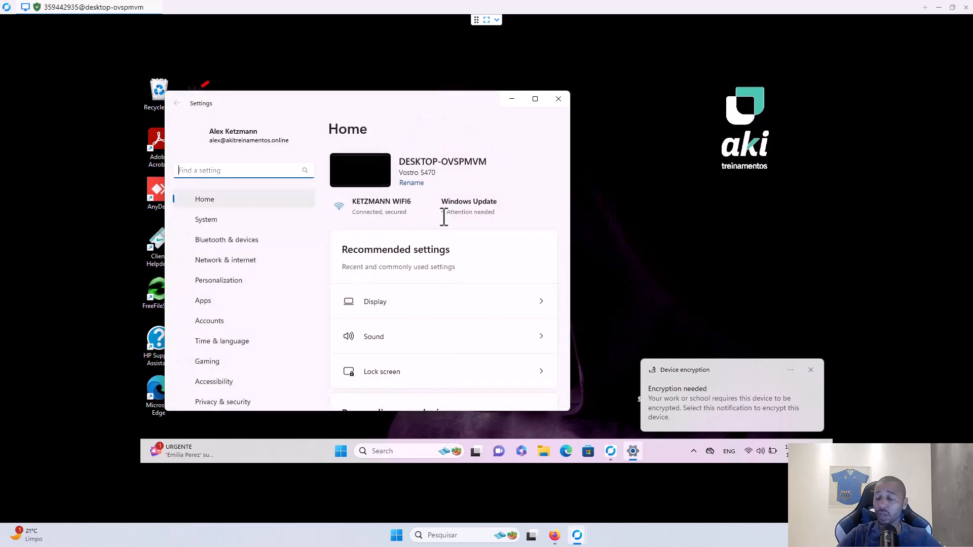
pyautogui.click(219, 321)
pyautogui.scroll(-2, 429, 326)
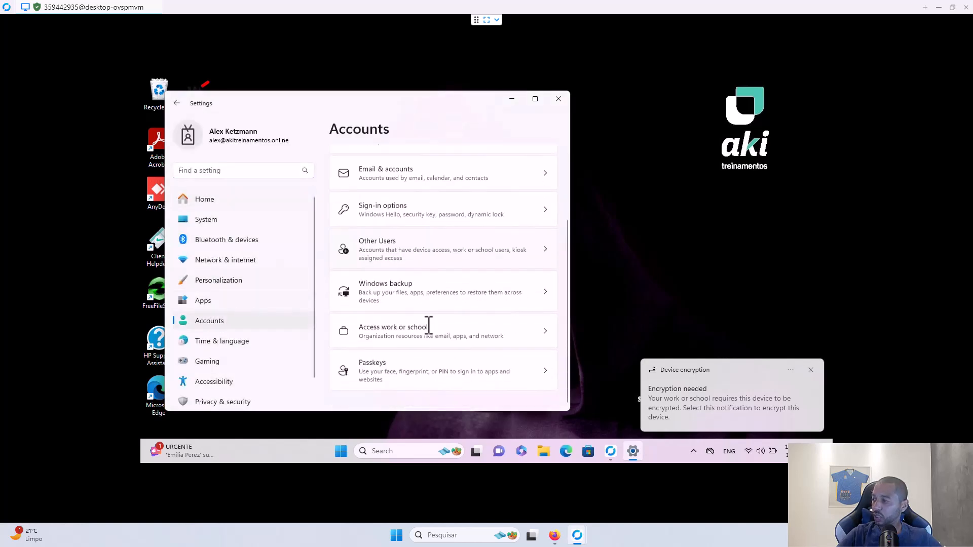
pyautogui.click(397, 337)
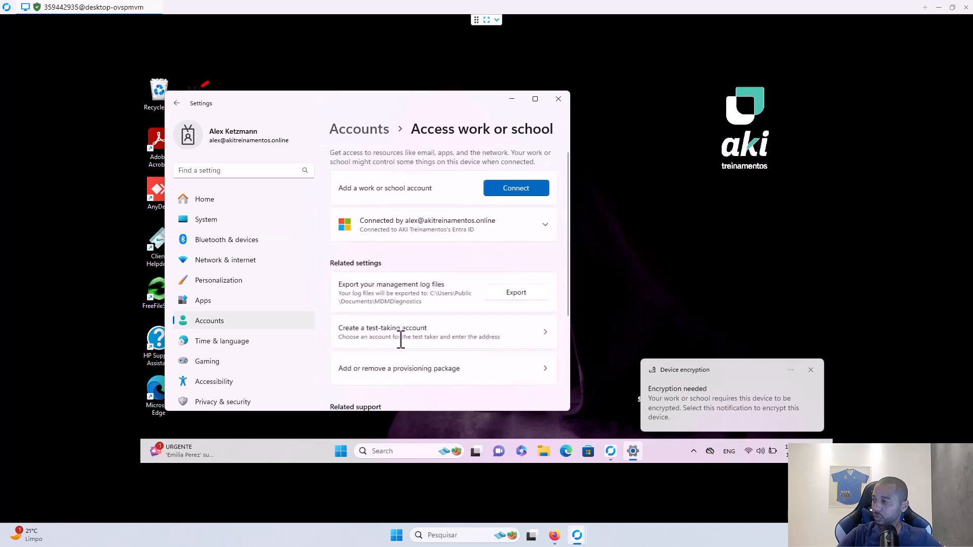
# - Sync the work account from its Info page, dismiss the HP popup, and minimize RustDesk
pyautogui.click(512, 219)
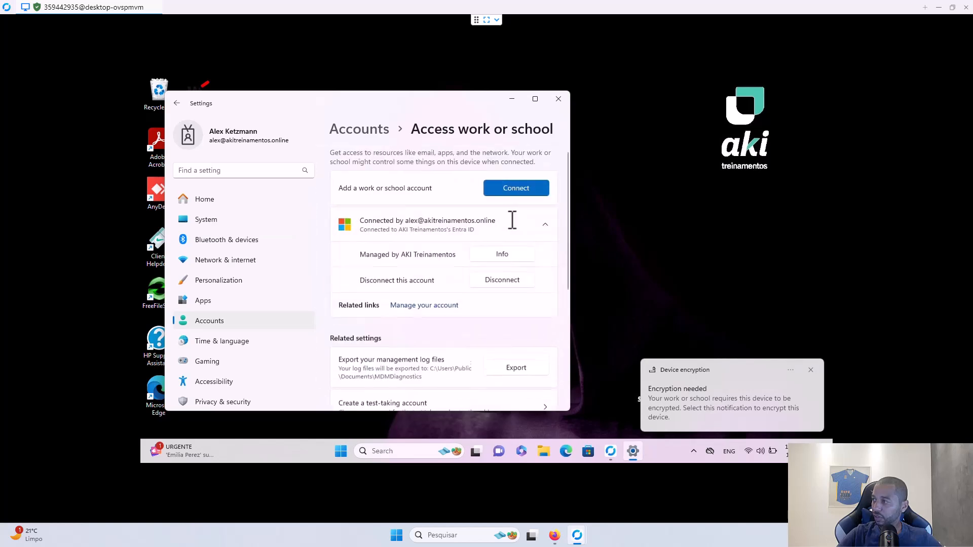
pyautogui.click(504, 255)
pyautogui.scroll(-3, 431, 296)
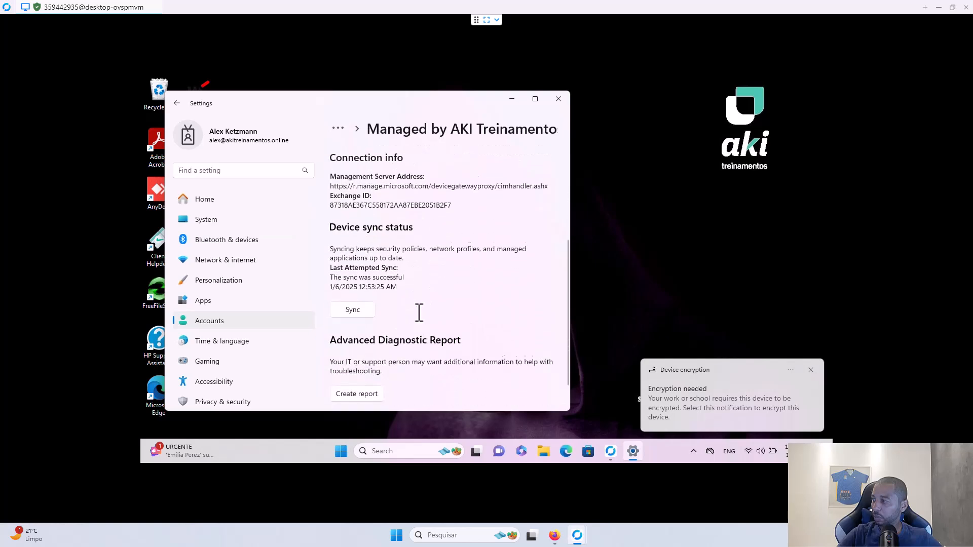
pyautogui.click(355, 306)
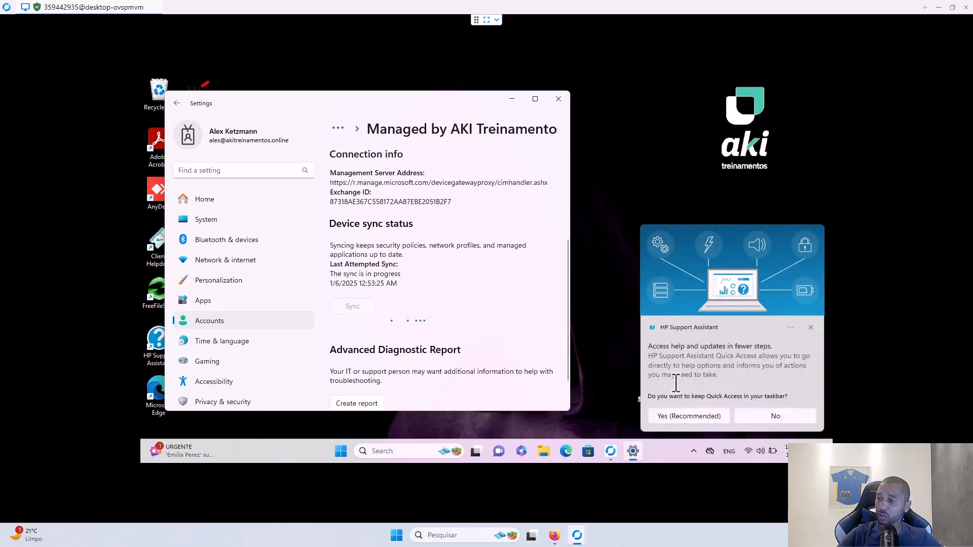
pyautogui.click(773, 415)
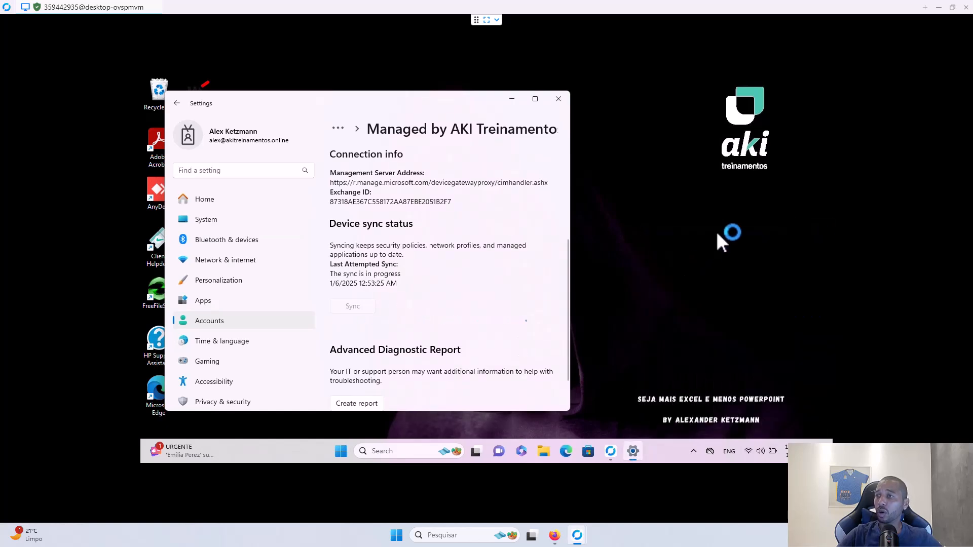
pyautogui.click(938, 8)
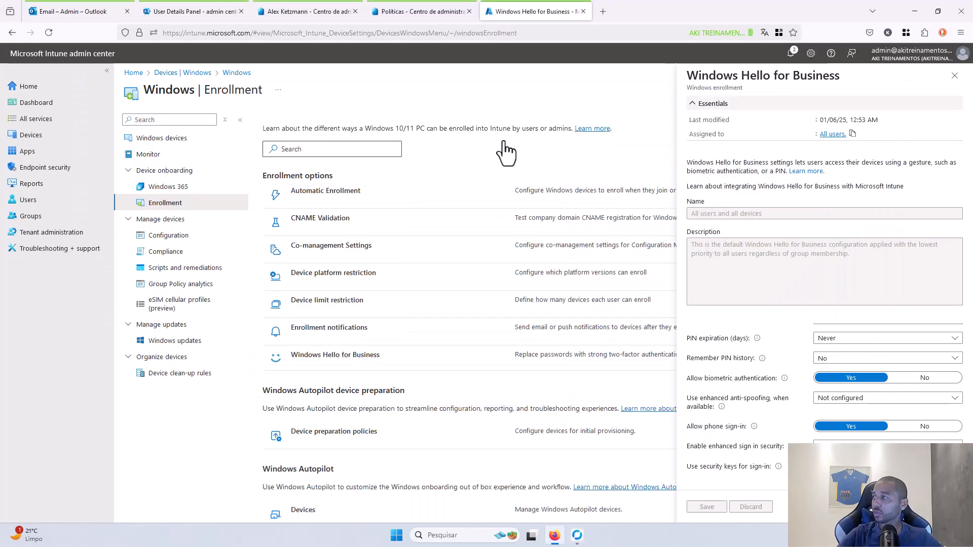
# - Sync DESKTOP-OVSPMVM from its Windows devices page, confirm Yes, and return to the list
pyautogui.click(166, 141)
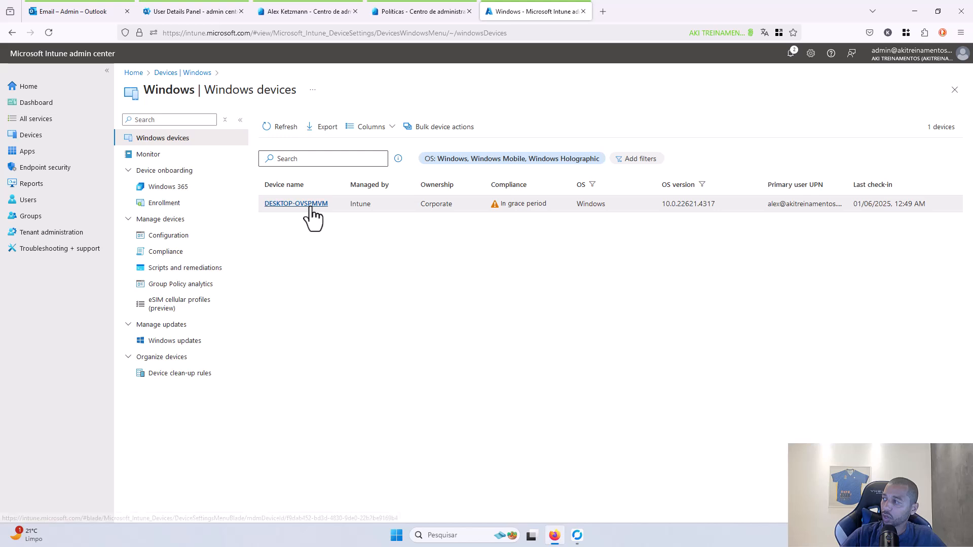
pyautogui.click(311, 204)
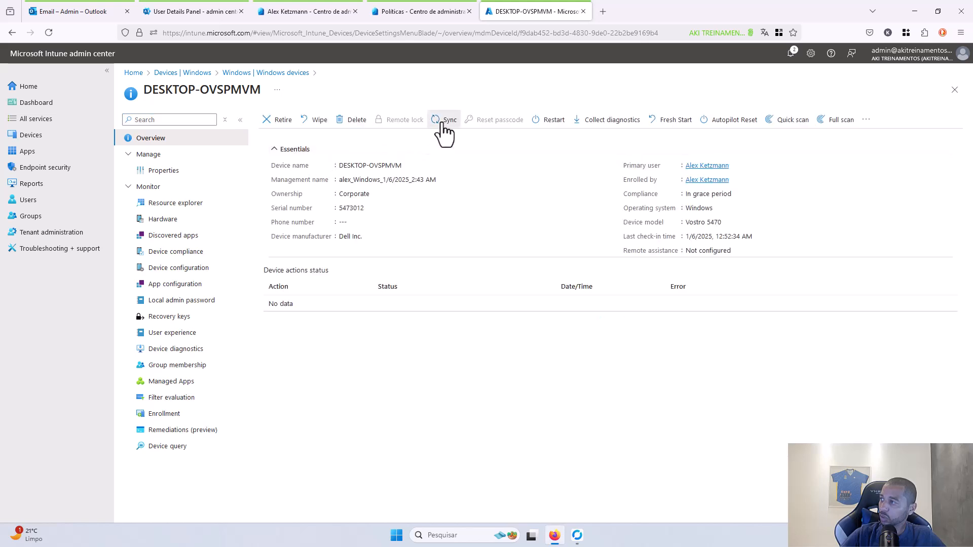
pyautogui.click(445, 121)
pyautogui.click(282, 185)
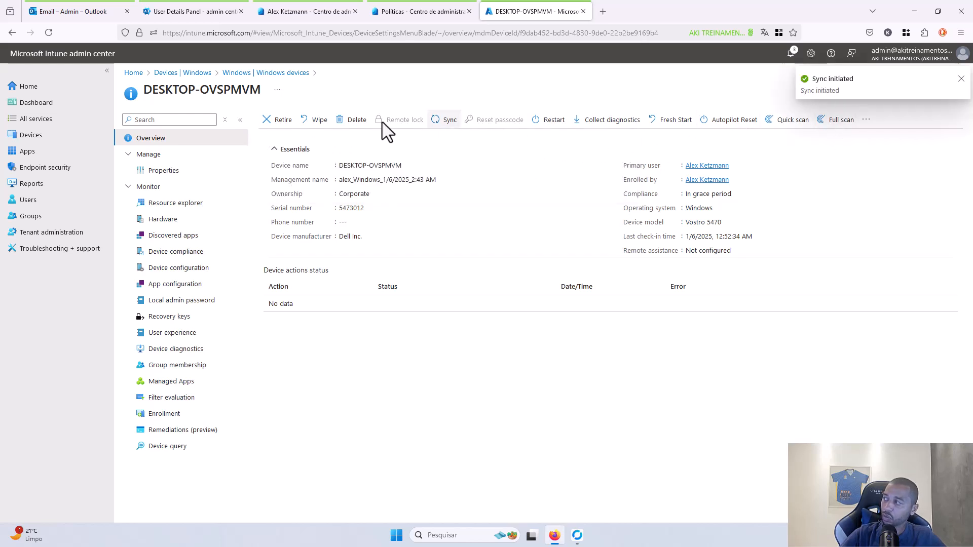
pyautogui.click(287, 74)
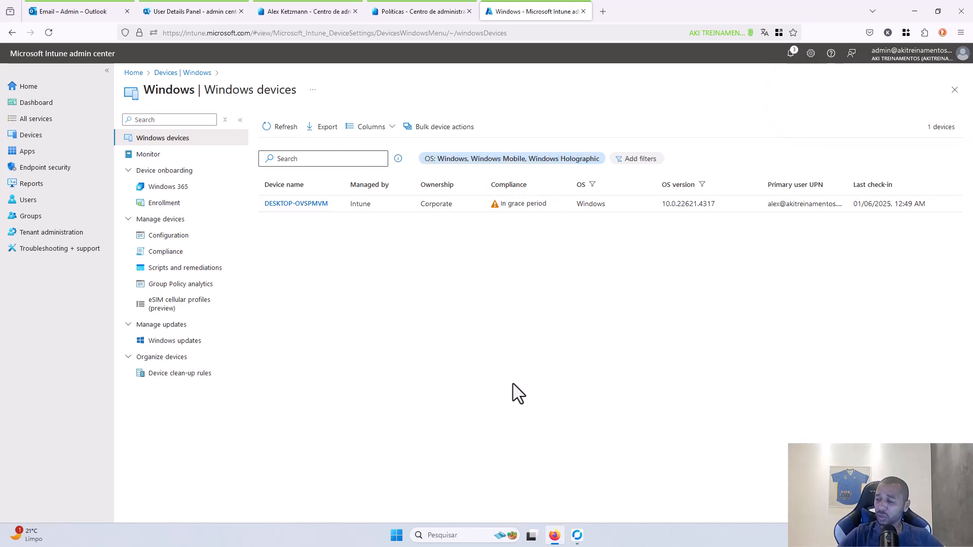
# - On the remote PC, reopen the work account's Info page and check the last sync succeeded
pyautogui.click(577, 541)
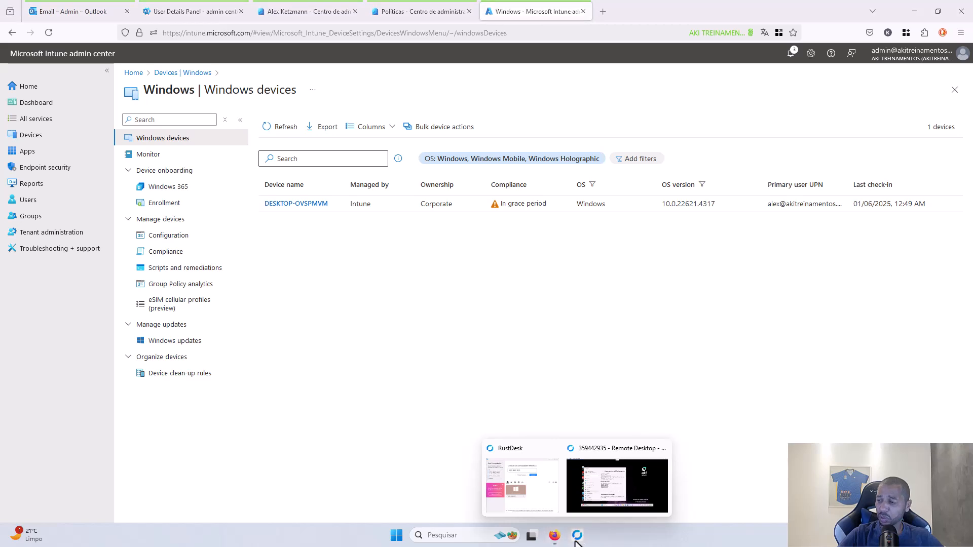
pyautogui.click(607, 498)
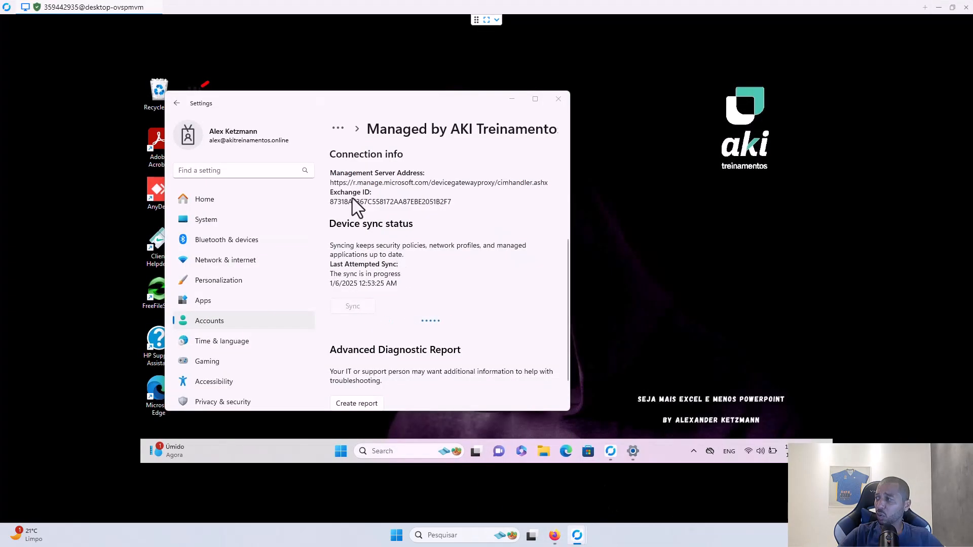
pyautogui.click(175, 103)
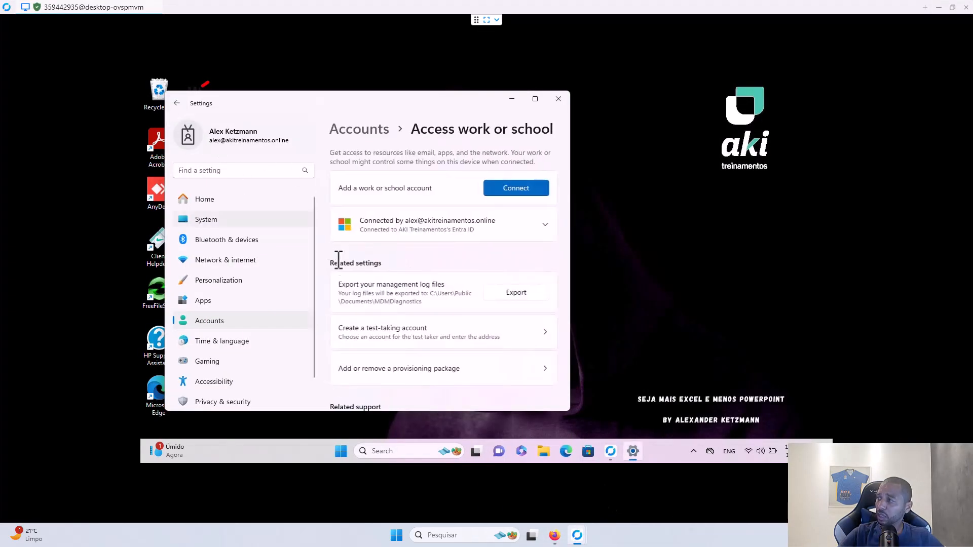
pyautogui.click(483, 228)
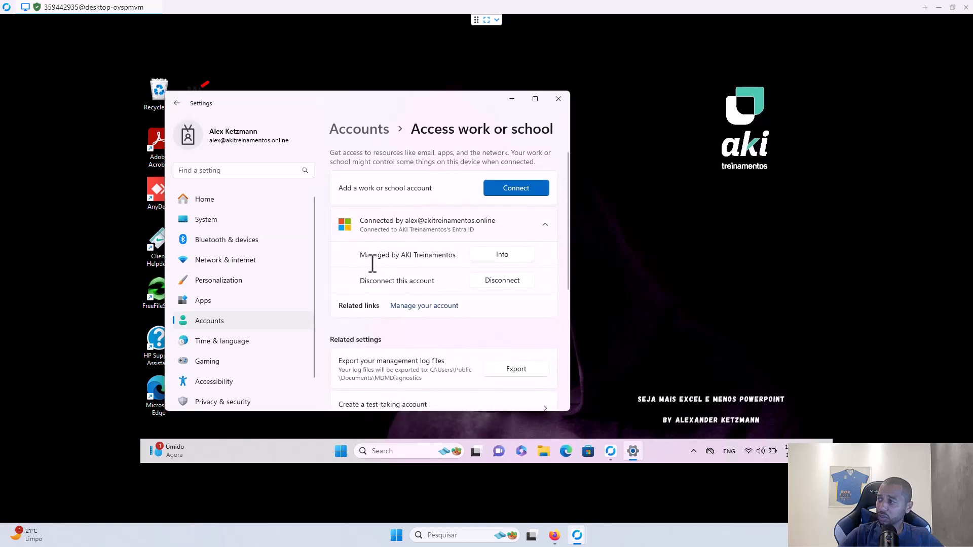
pyautogui.click(487, 257)
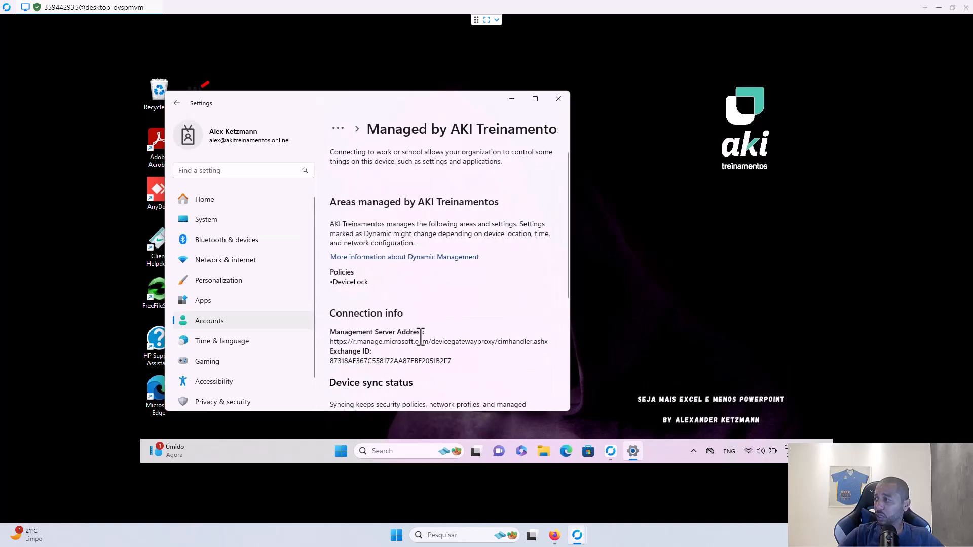
pyautogui.scroll(-4, 414, 306)
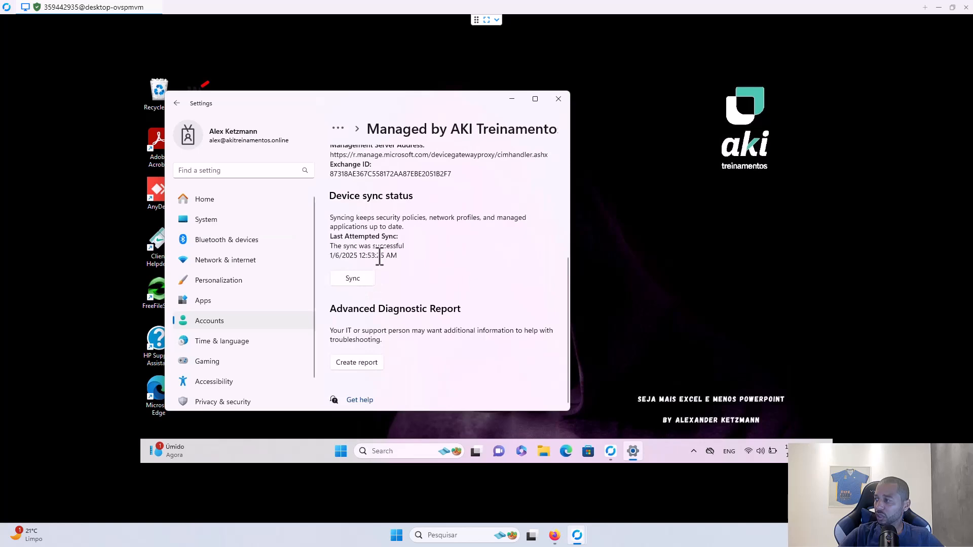
# - Close Settings and sign out of the remote PC via the Start right-click menu
pyautogui.click(558, 98)
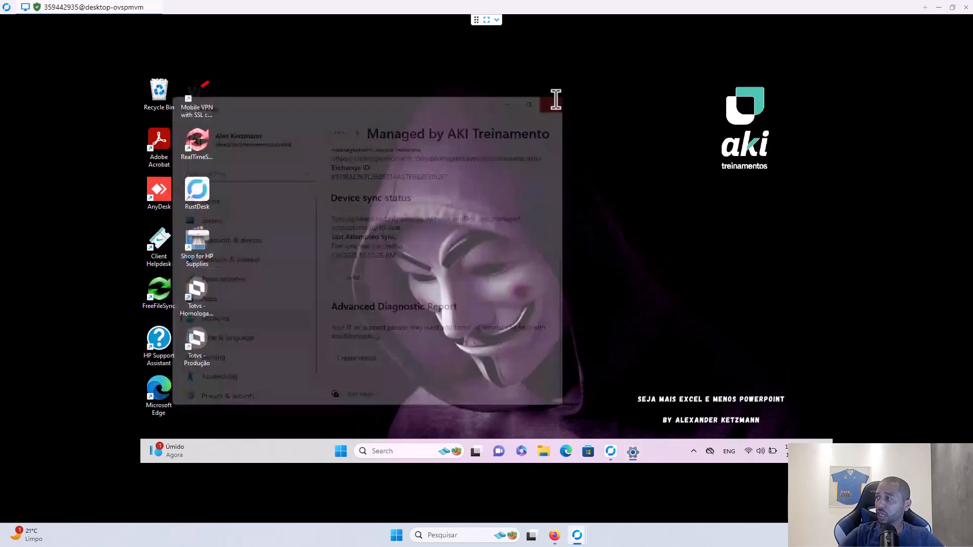
pyautogui.rightClick(353, 450)
pyautogui.click(376, 406)
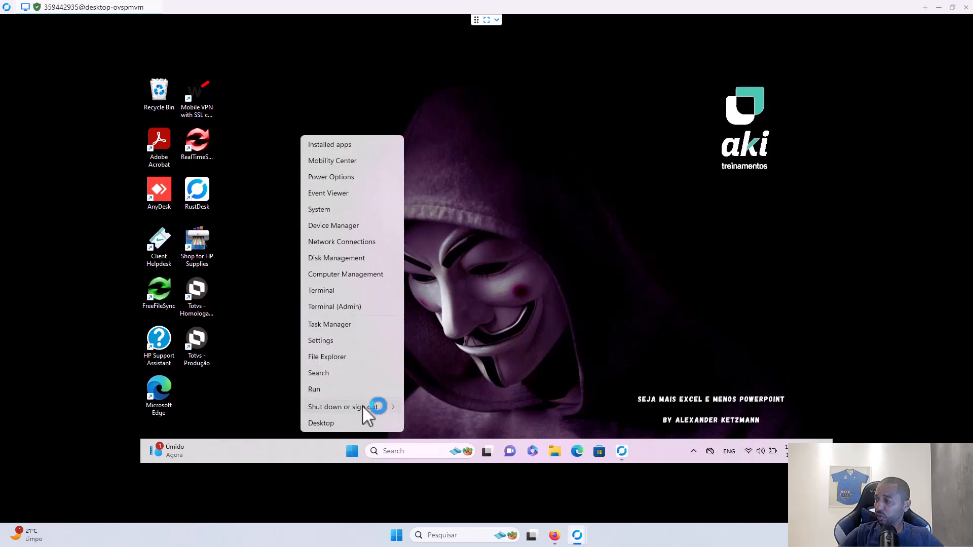
pyautogui.click(427, 357)
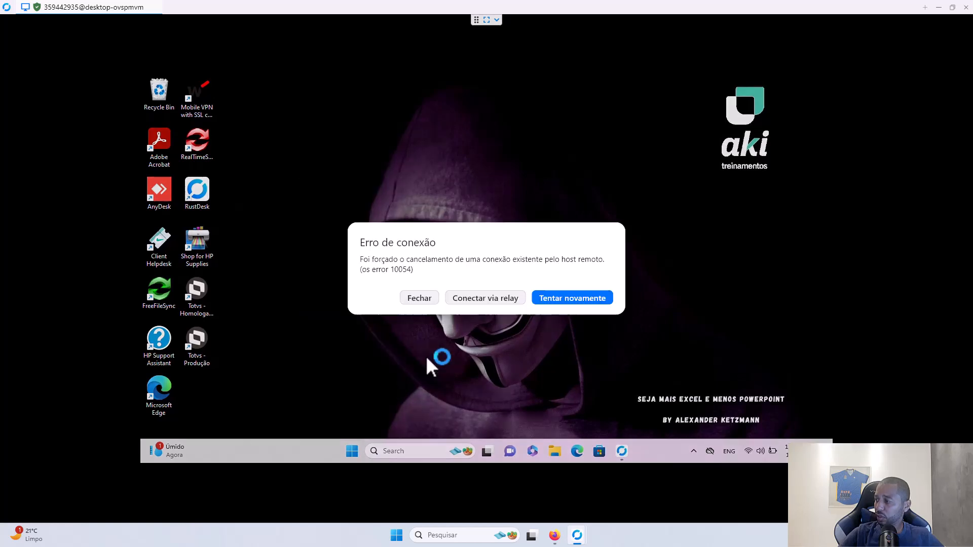
# - Reconnect and sign in as Other user with the work account e-mail and password
pyautogui.click(561, 303)
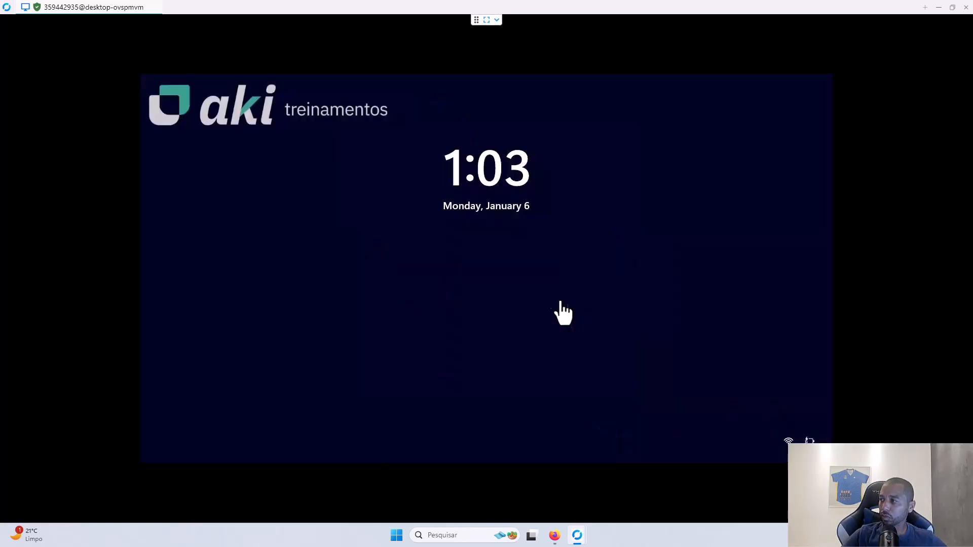
pyautogui.click(482, 284)
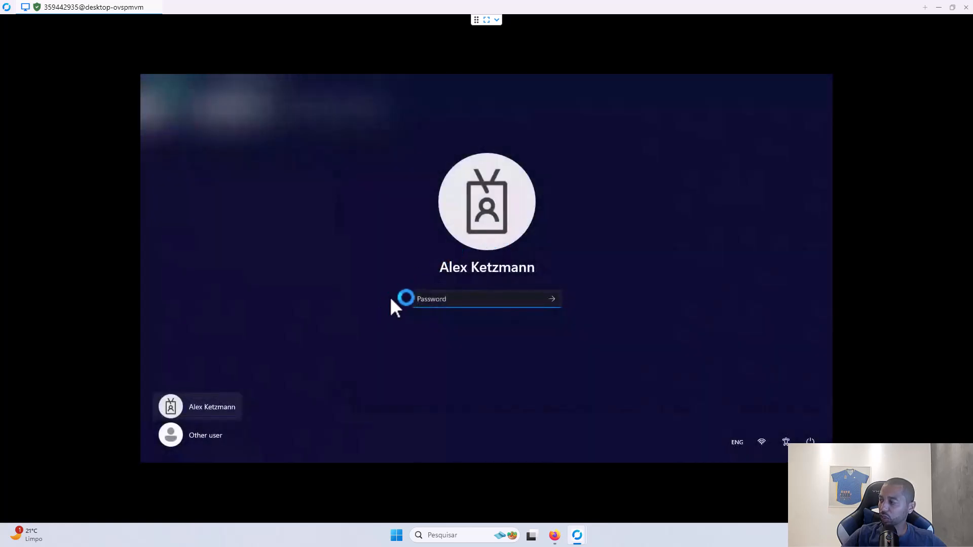
pyautogui.click(198, 436)
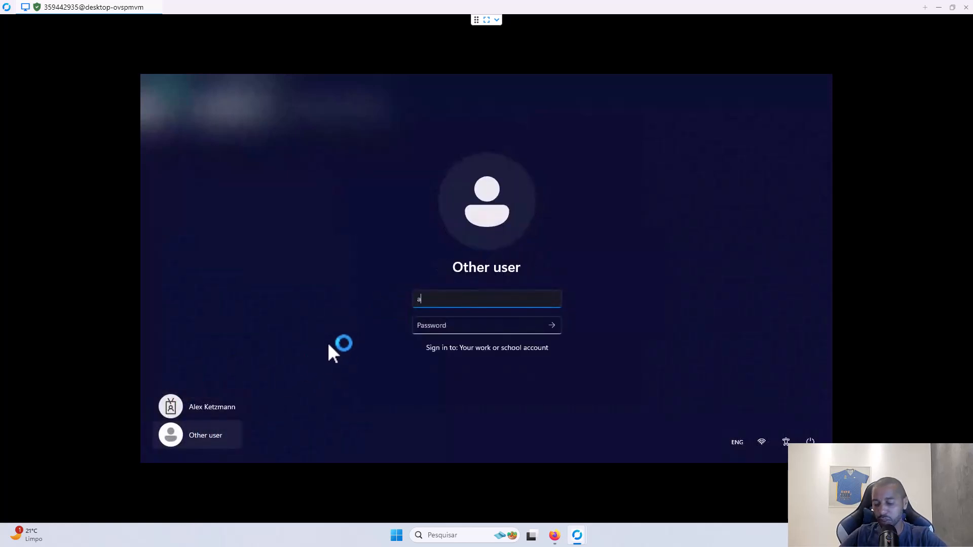
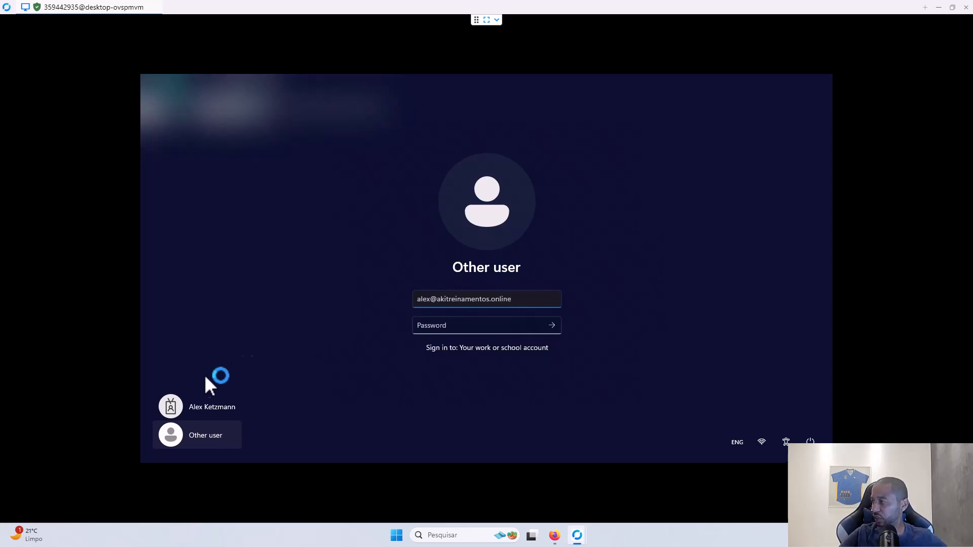
pyautogui.click(446, 326)
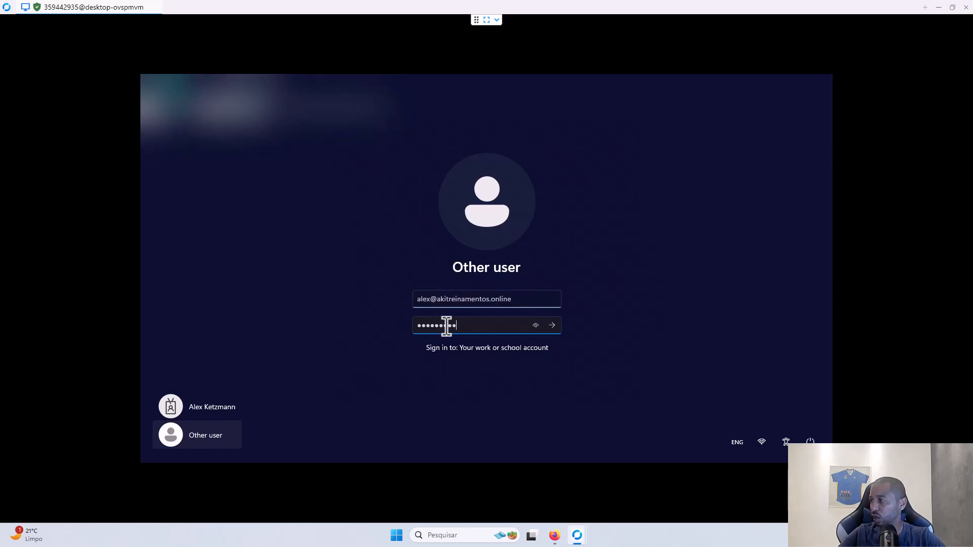
pyautogui.press('Return')
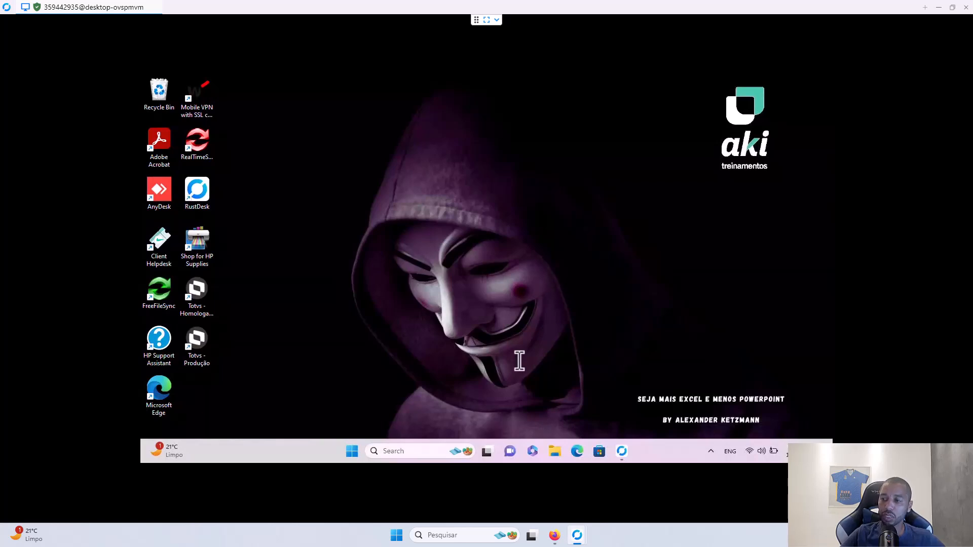
# - Reopen Devices > Windows > Enrollment > Windows Hello for Business, then switch to the remote desktop
pyautogui.click(939, 7)
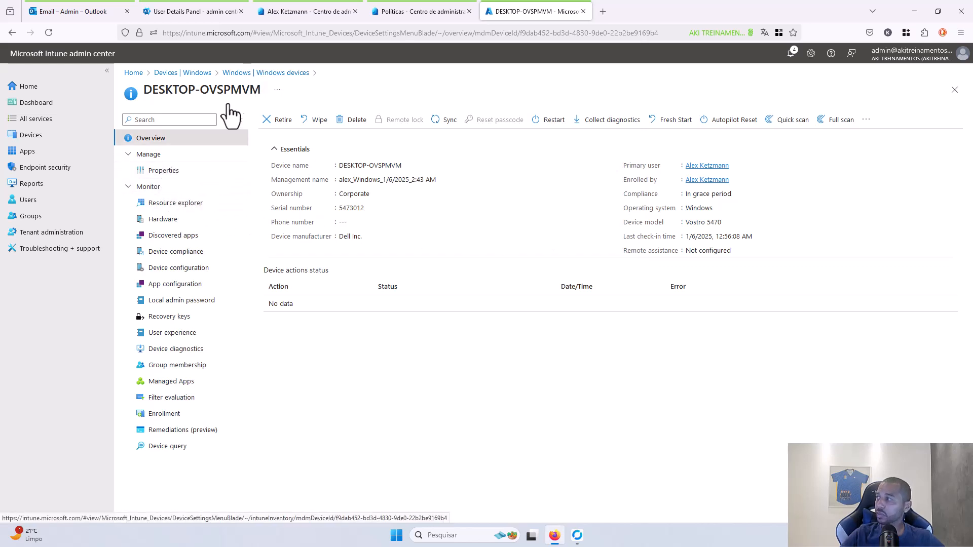
pyautogui.click(56, 145)
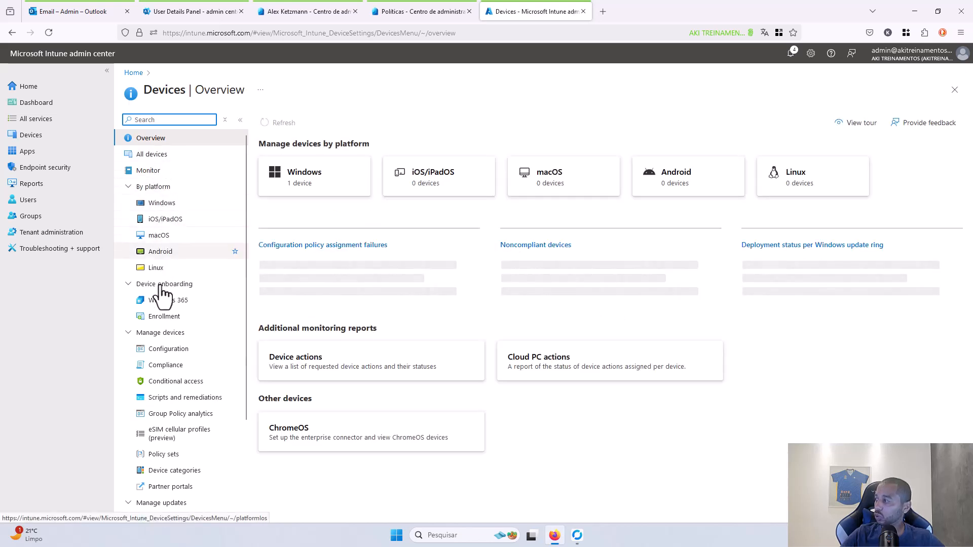
pyautogui.click(165, 203)
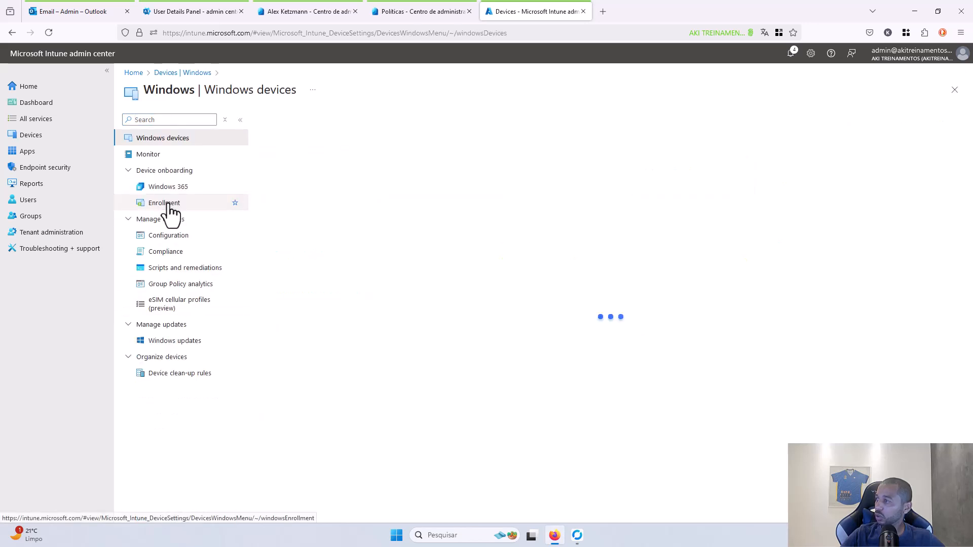
pyautogui.click(172, 207)
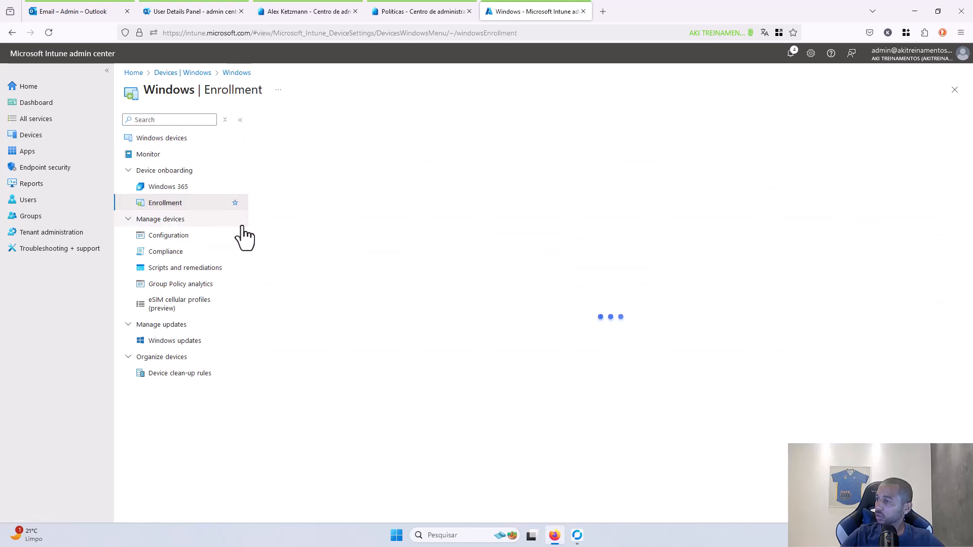
pyautogui.click(315, 356)
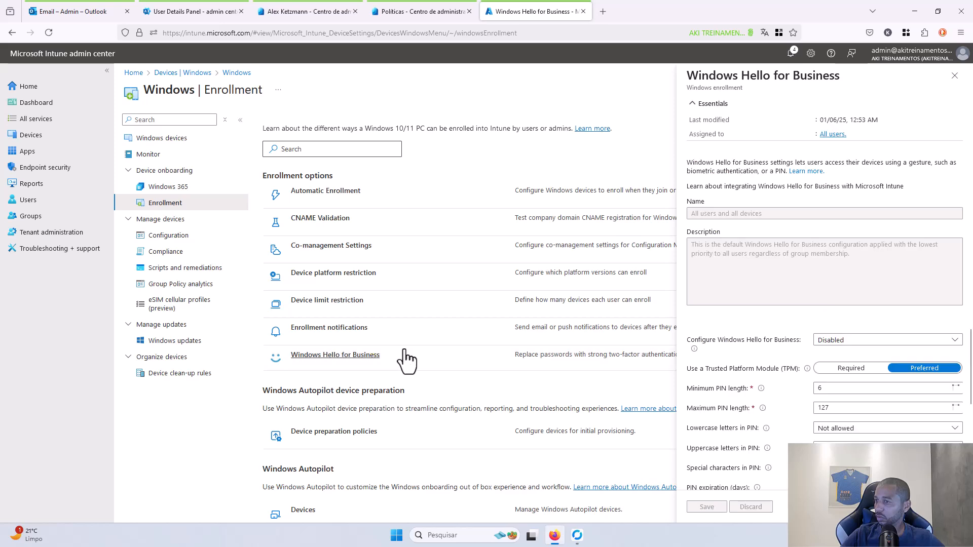
pyautogui.moveTo(578, 533)
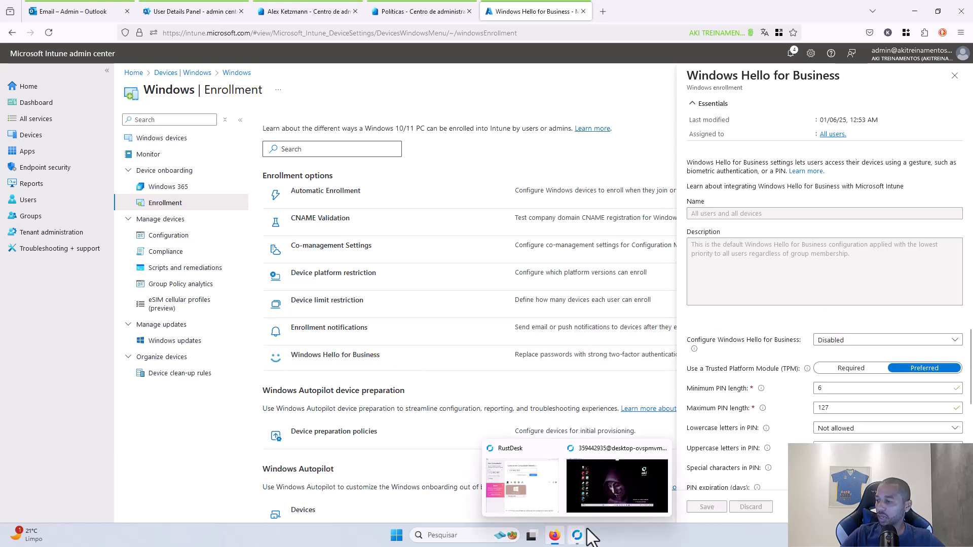
pyautogui.click(595, 494)
# - Search 'pin' on the remote PC and confirm PIN (Windows Hello) is organization-managed, then close Settings
pyautogui.click(353, 451)
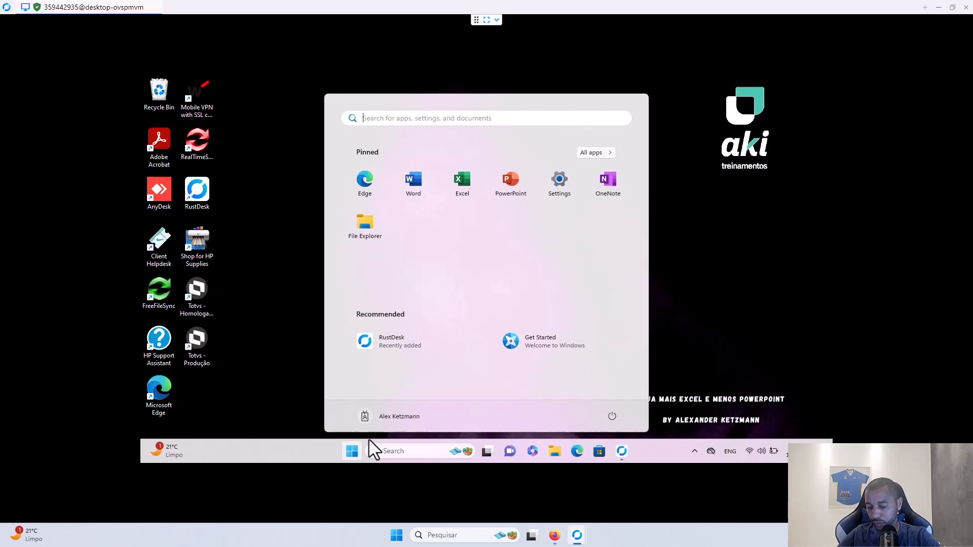
pyautogui.write('pin')
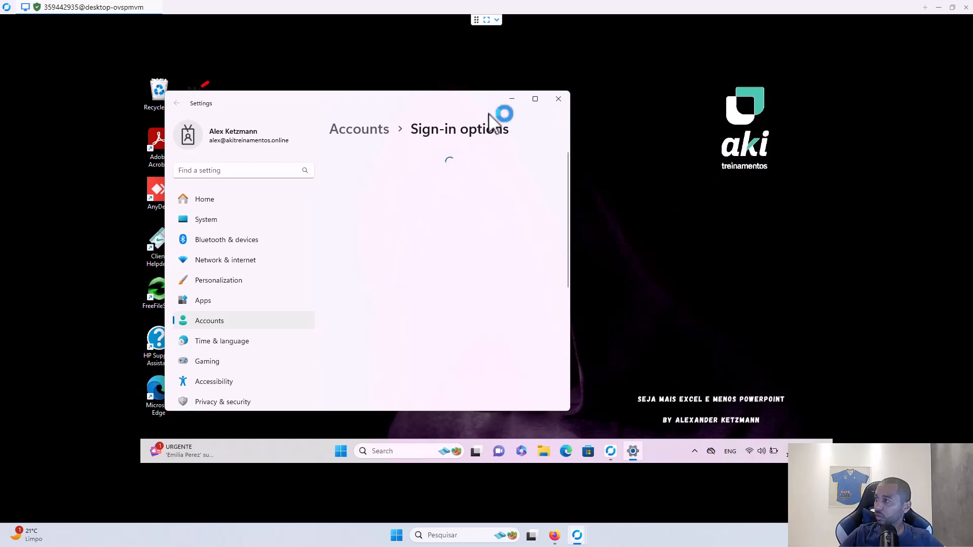
pyautogui.click(535, 98)
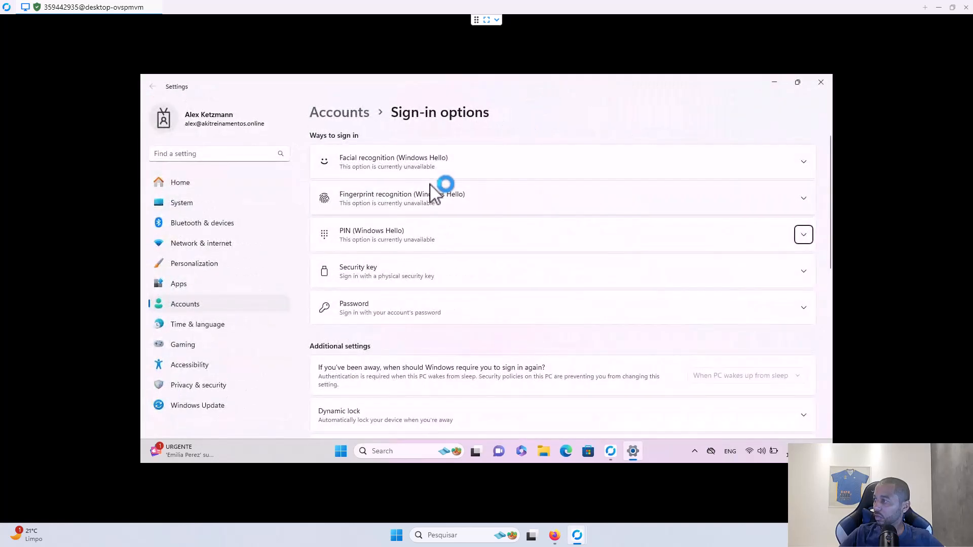
pyautogui.click(403, 241)
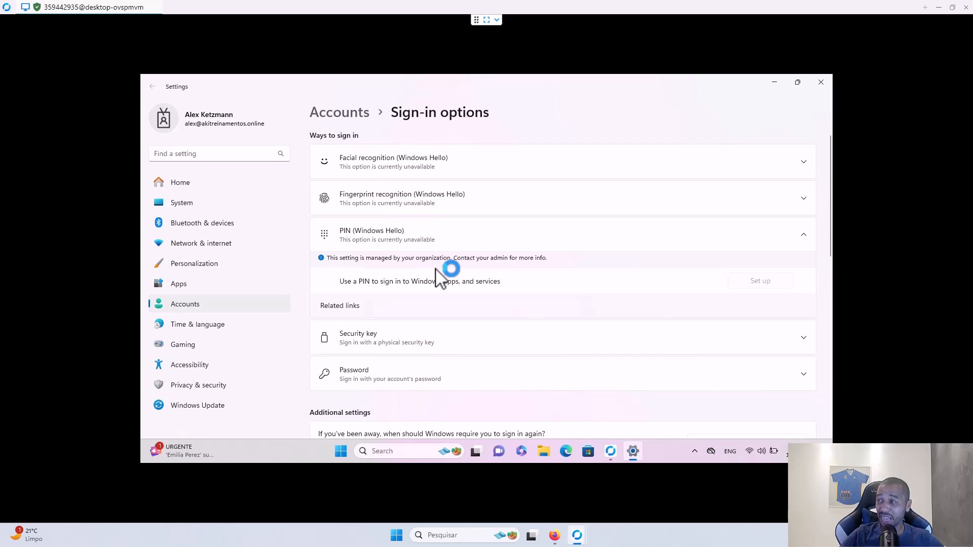
pyautogui.click(821, 84)
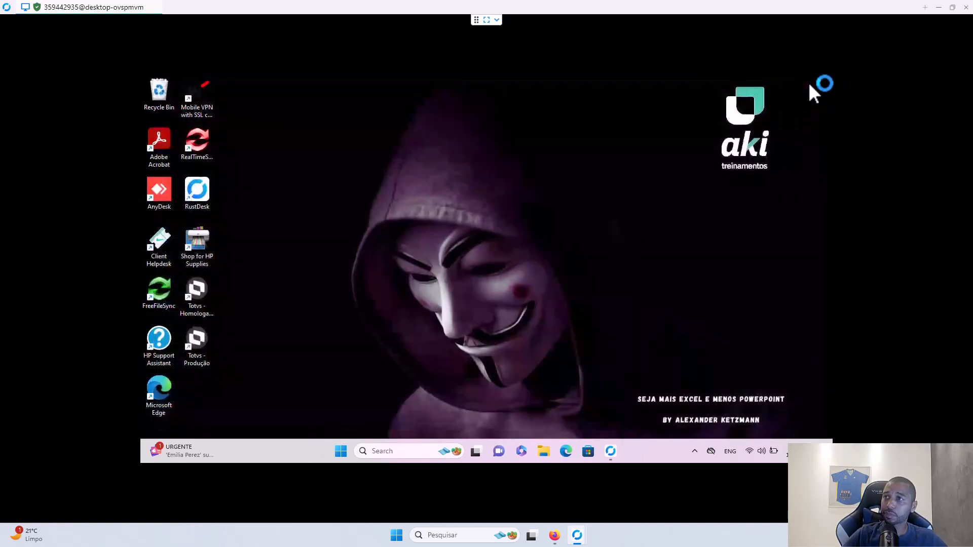
pyautogui.click(939, 7)
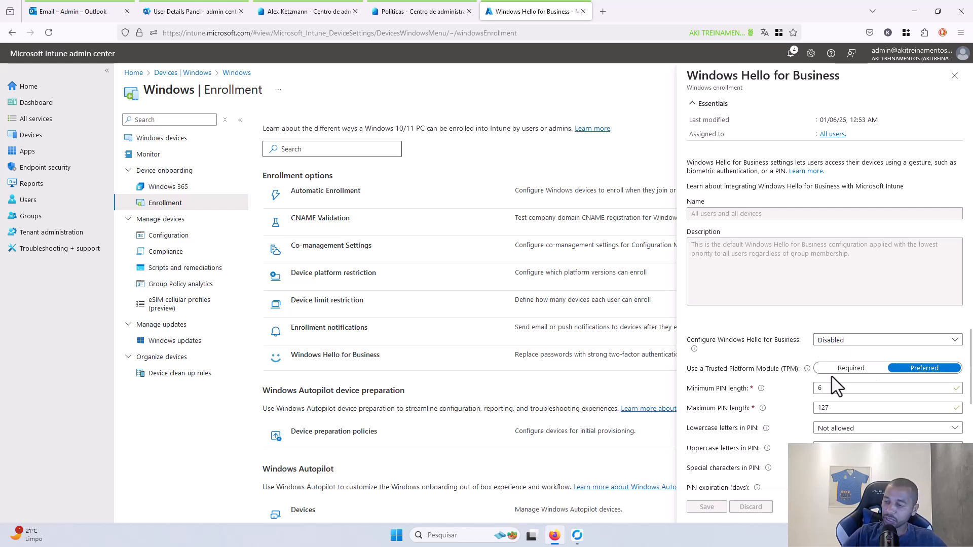
# - Close the Windows Hello for Business pane and go to Groups
pyautogui.scroll(-3, 889, 393)
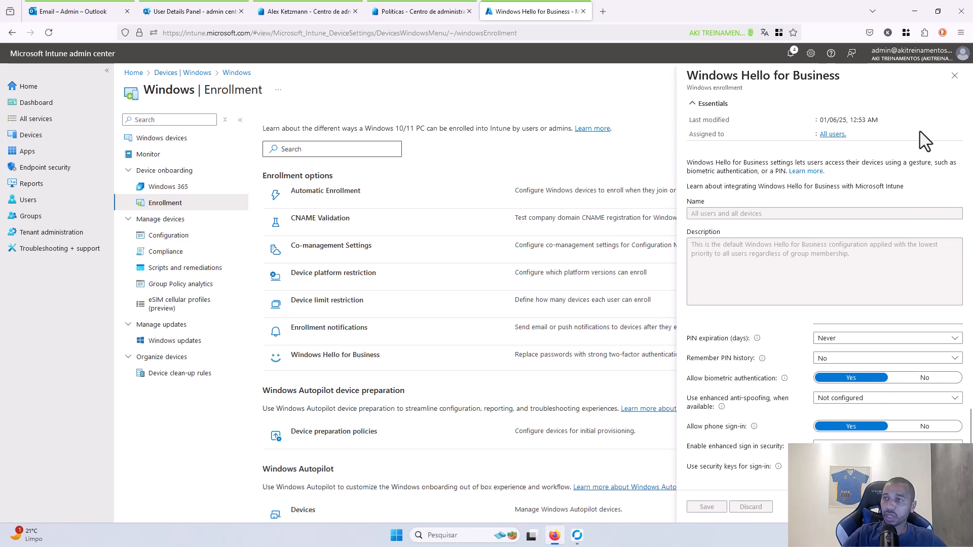
pyautogui.click(952, 81)
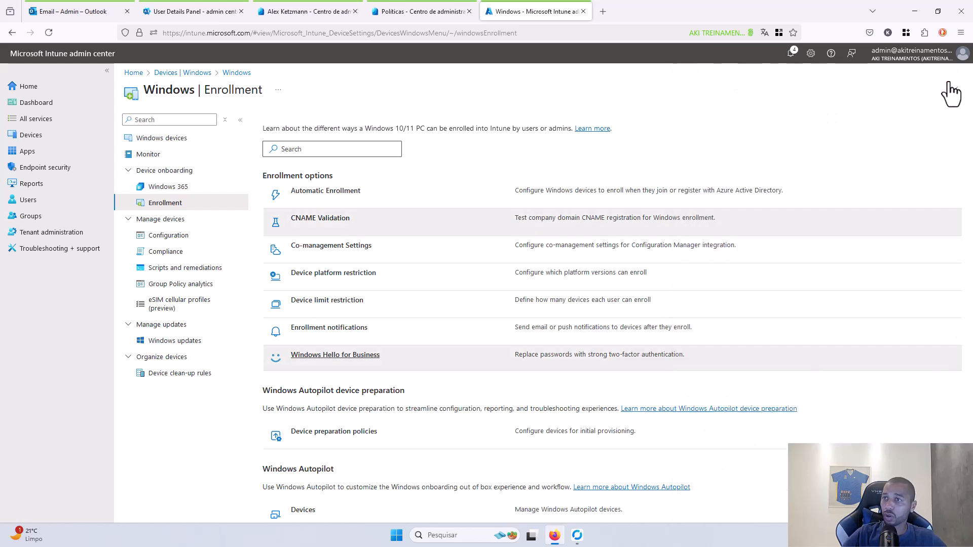
pyautogui.click(31, 217)
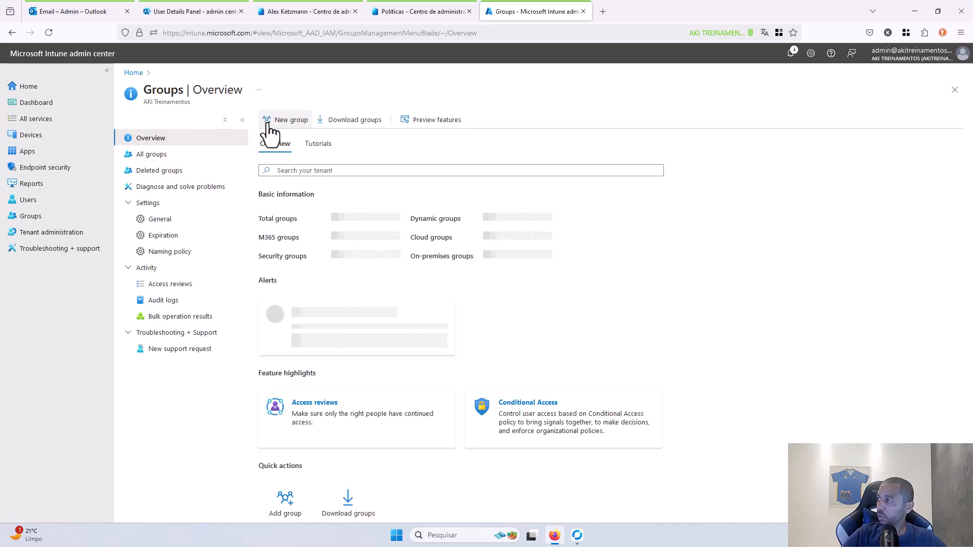
# - Start a new group named 'Intune - Lab_users'
pyautogui.click(268, 123)
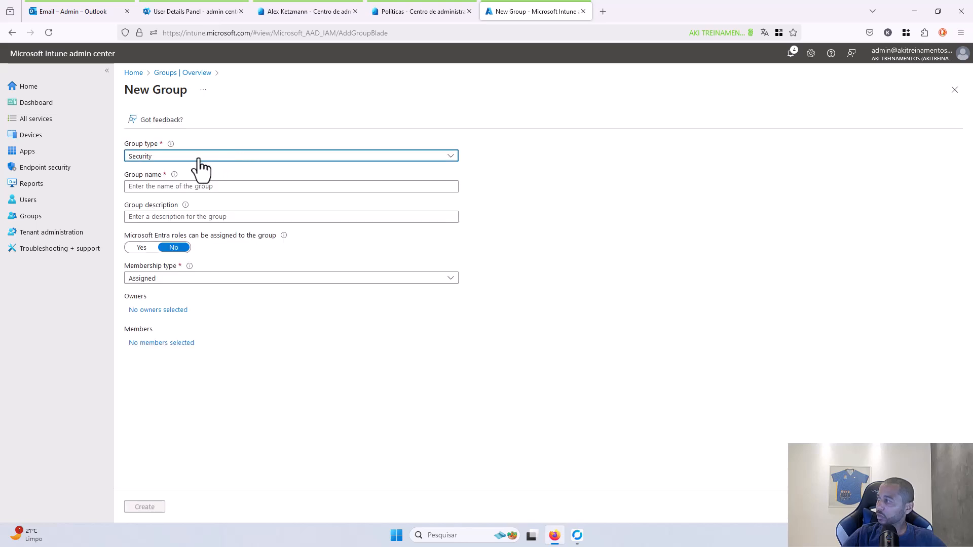
pyautogui.click(167, 185)
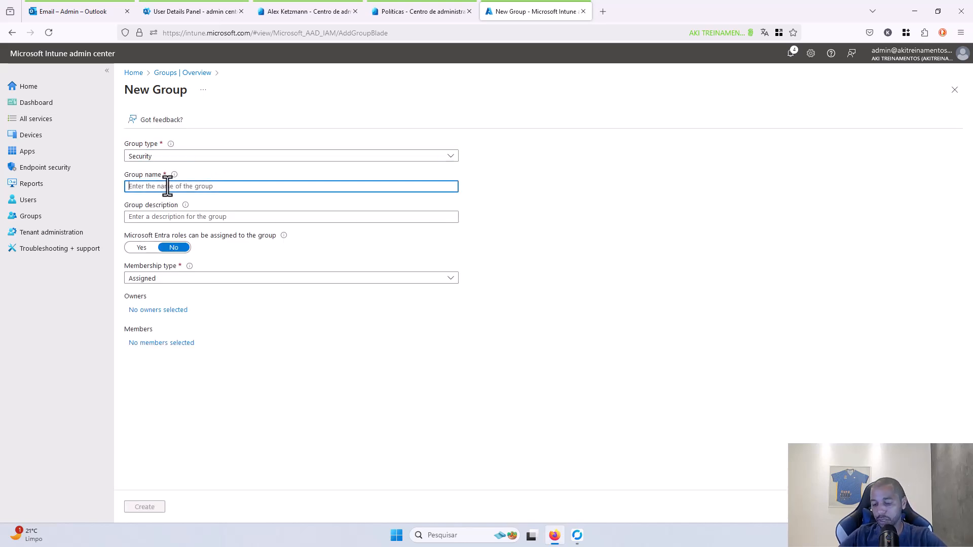
pyautogui.write('Intune')
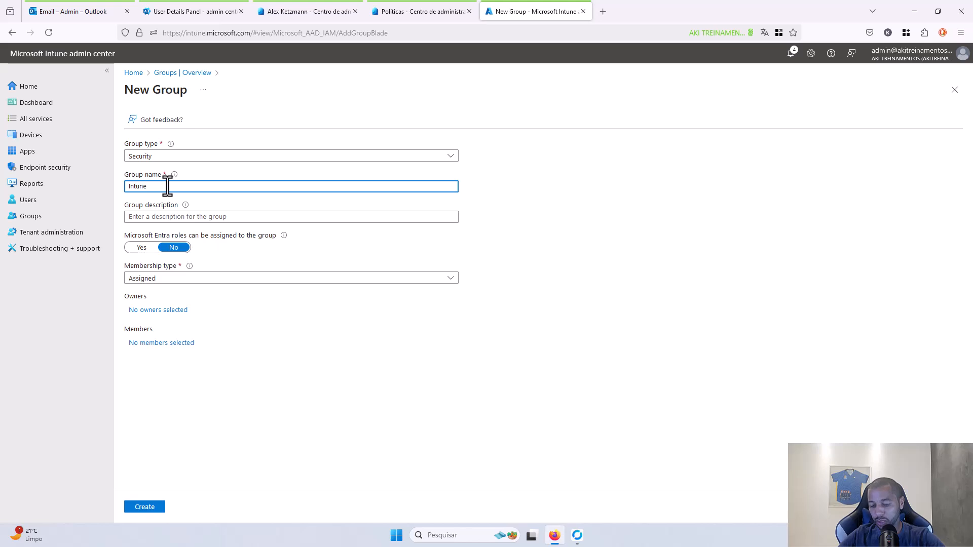
pyautogui.write(' - LA')
pyautogui.press('BackSpace')
pyautogui.write('a')
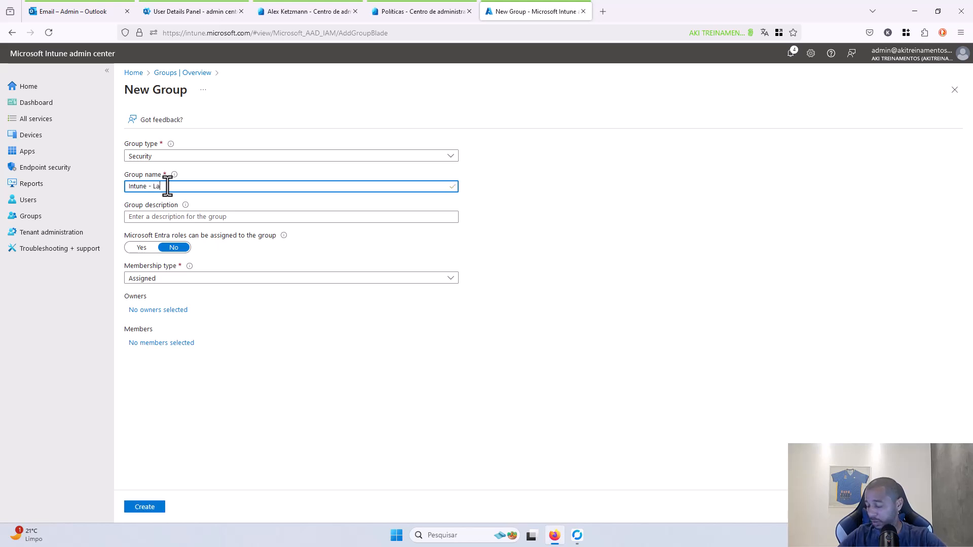
pyautogui.write('b')
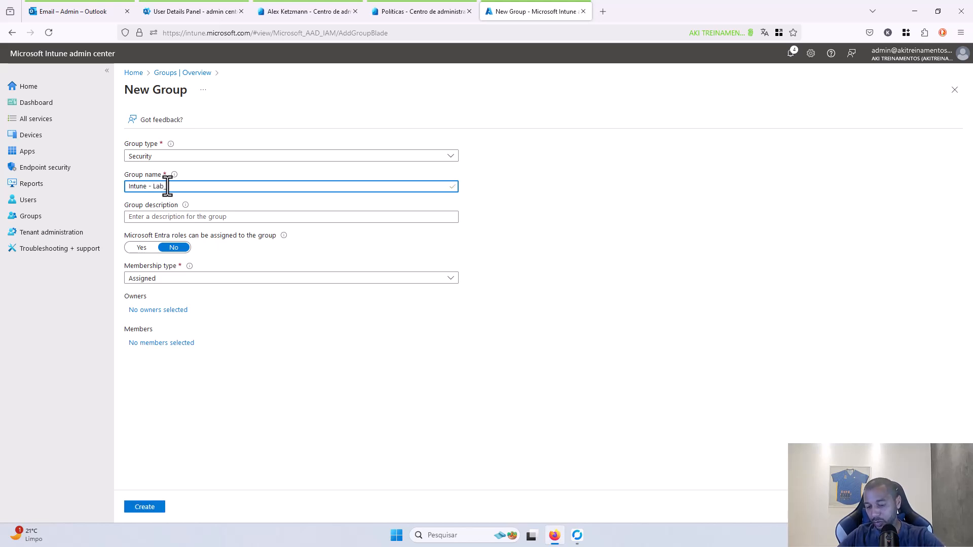
pyautogui.write(' Users')
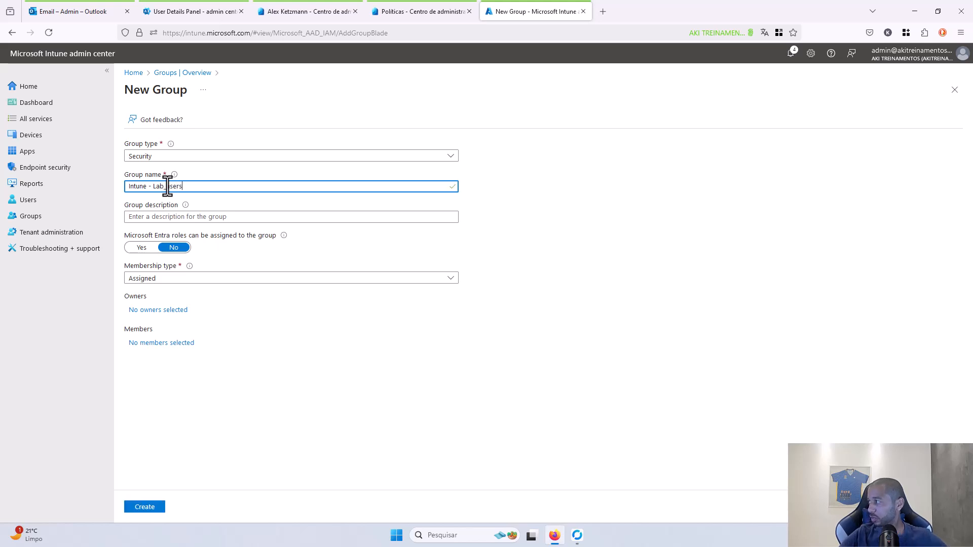
# - Add the test user as the group's only member and create the group
pyautogui.click(157, 344)
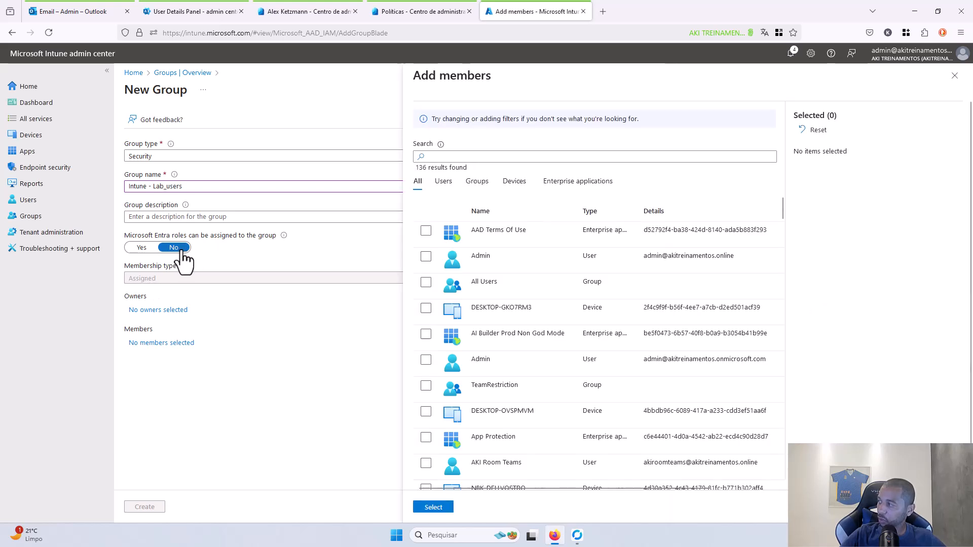
pyautogui.click(454, 157)
pyautogui.write('alex')
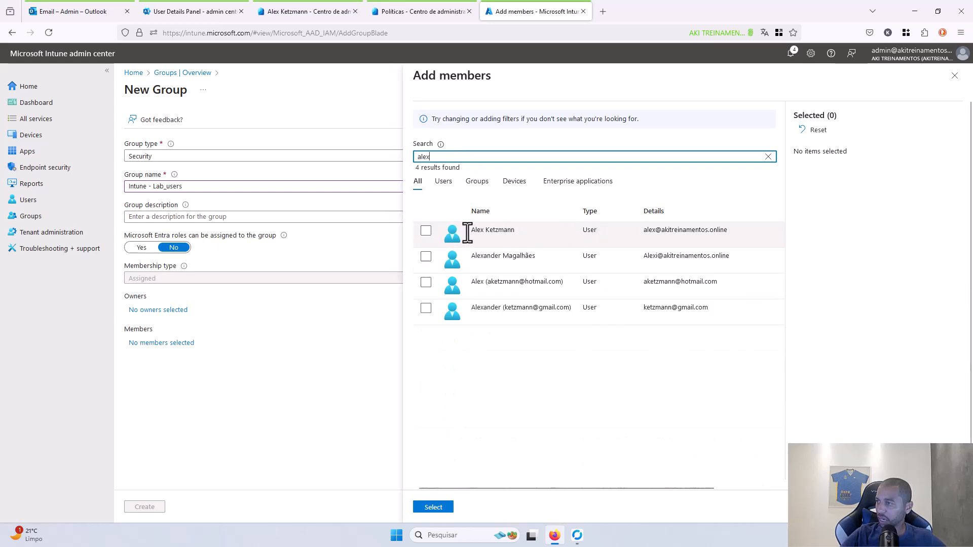
pyautogui.click(427, 231)
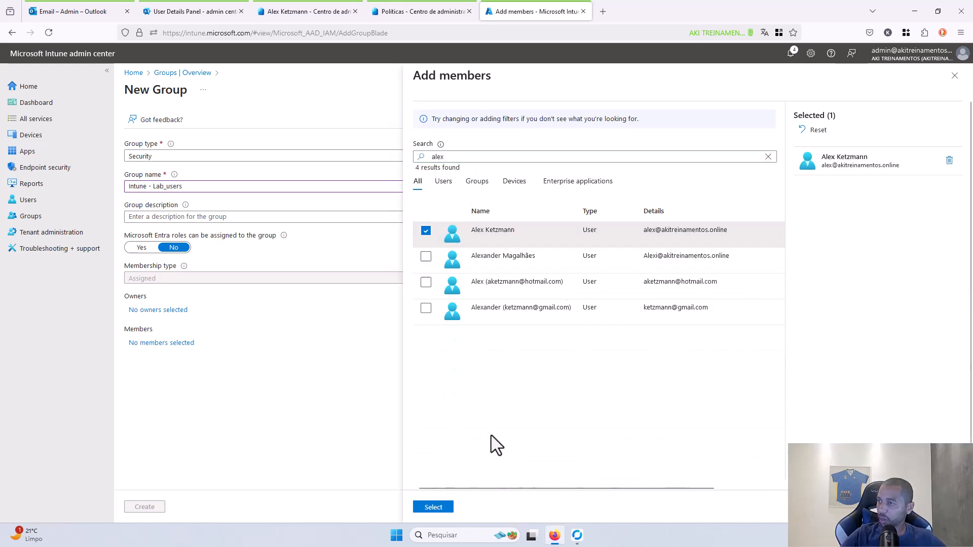
pyautogui.click(439, 509)
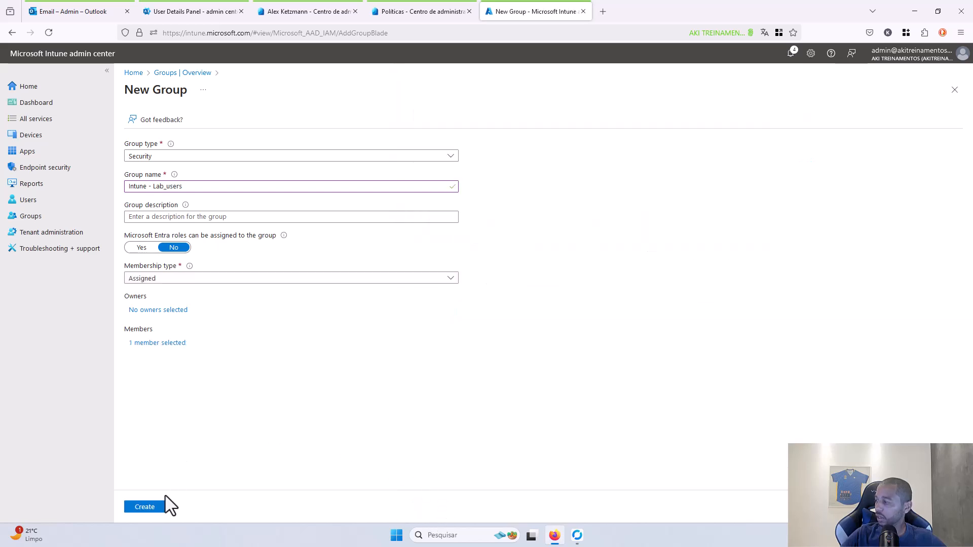
pyautogui.click(145, 507)
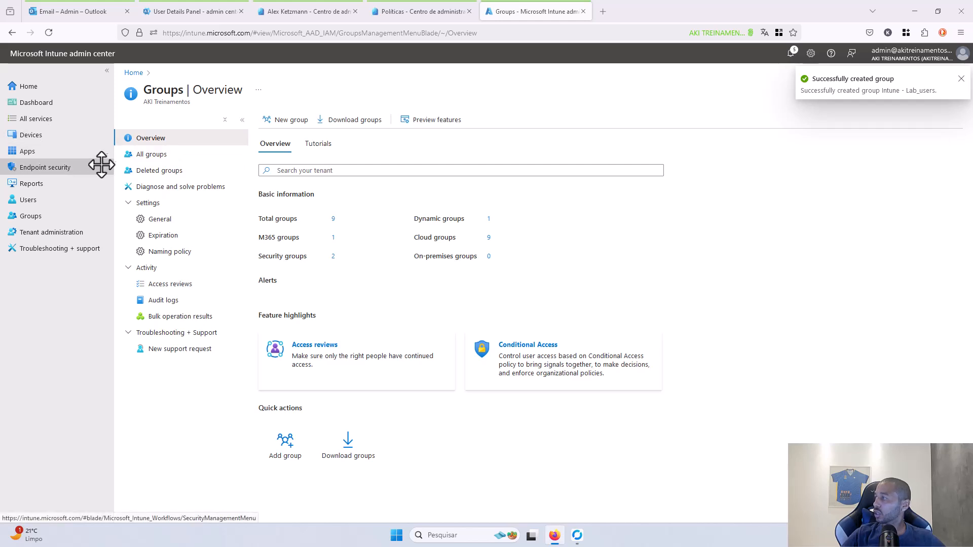
# - Go to the Windows configuration policies and start a new profile
pyautogui.click(32, 136)
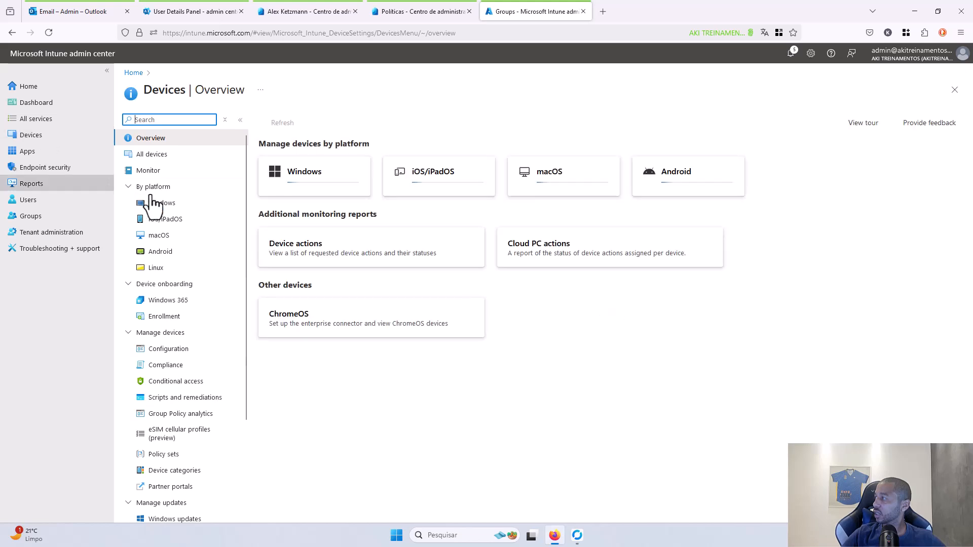
pyautogui.click(171, 206)
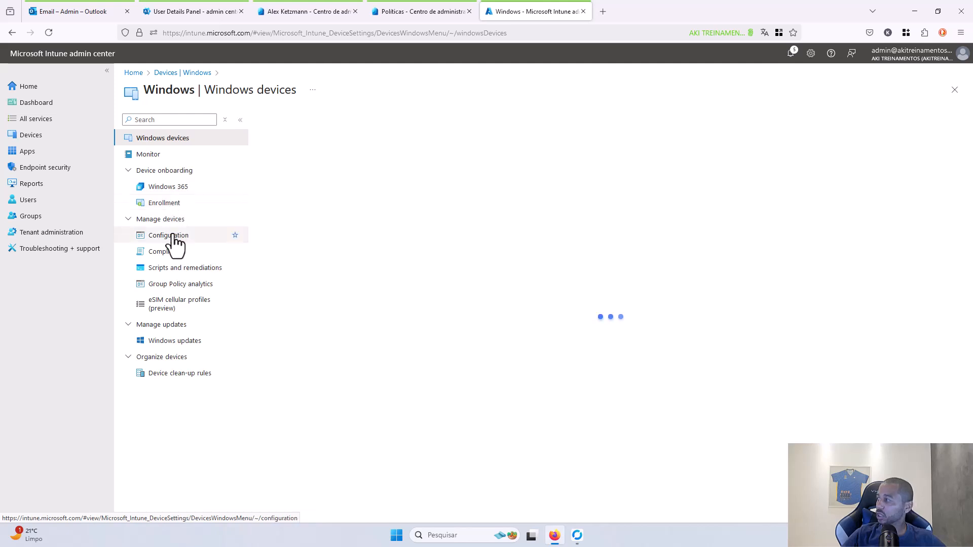
pyautogui.click(170, 236)
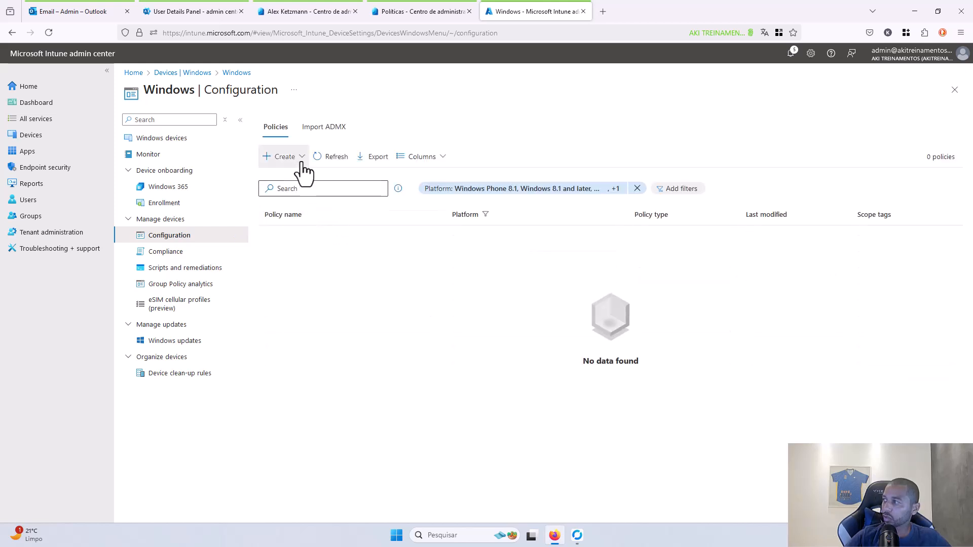
pyautogui.click(303, 157)
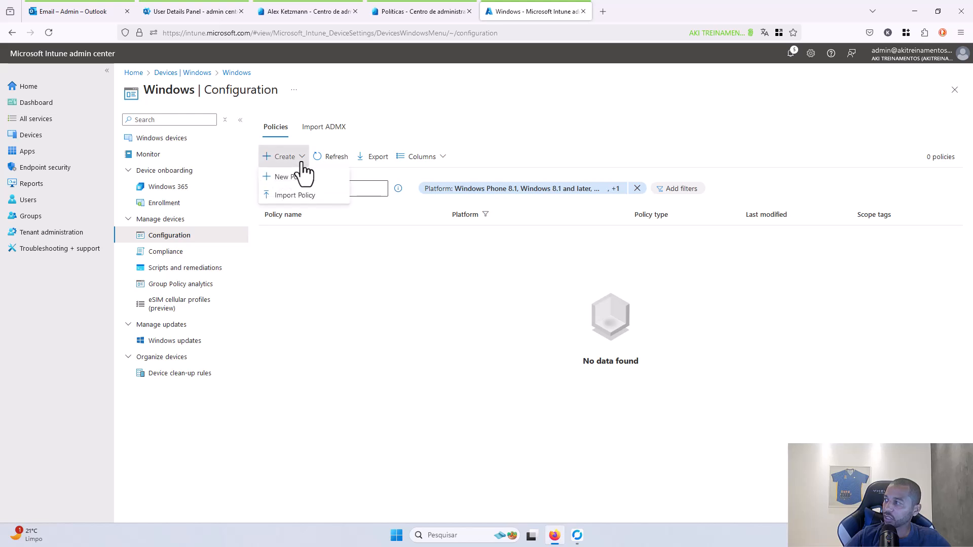
pyautogui.click(293, 182)
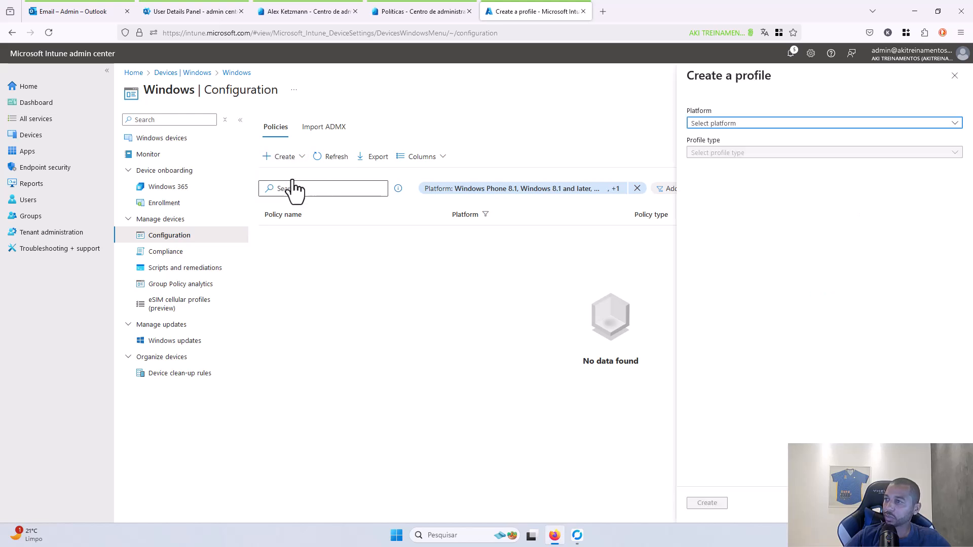
# - Choose platform Windows 10 and later with profile type Settings catalog, and create it
pyautogui.click(726, 125)
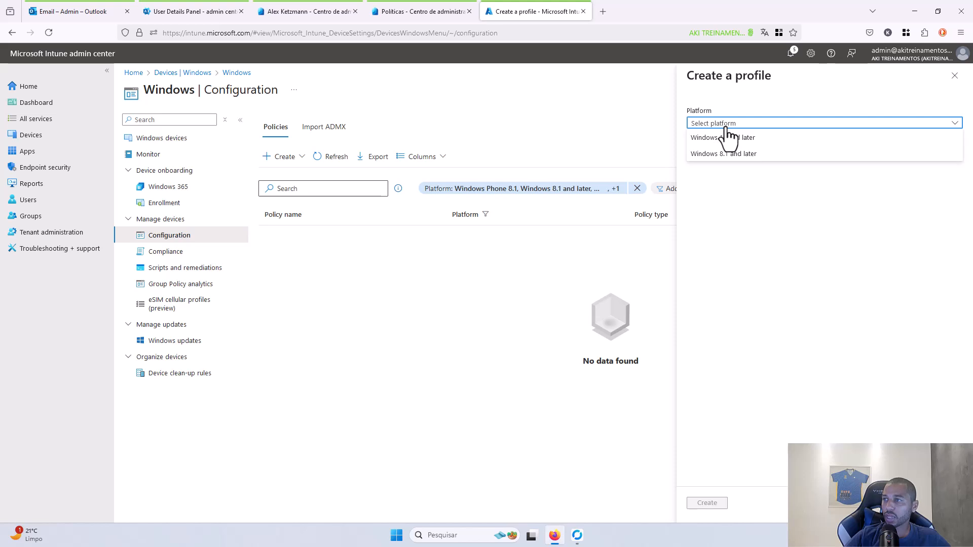
pyautogui.click(725, 139)
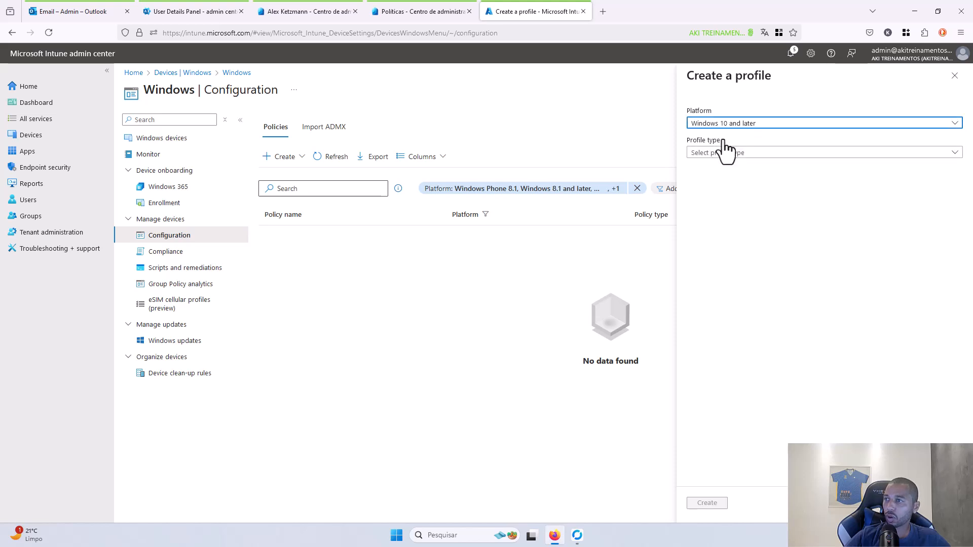
pyautogui.click(723, 155)
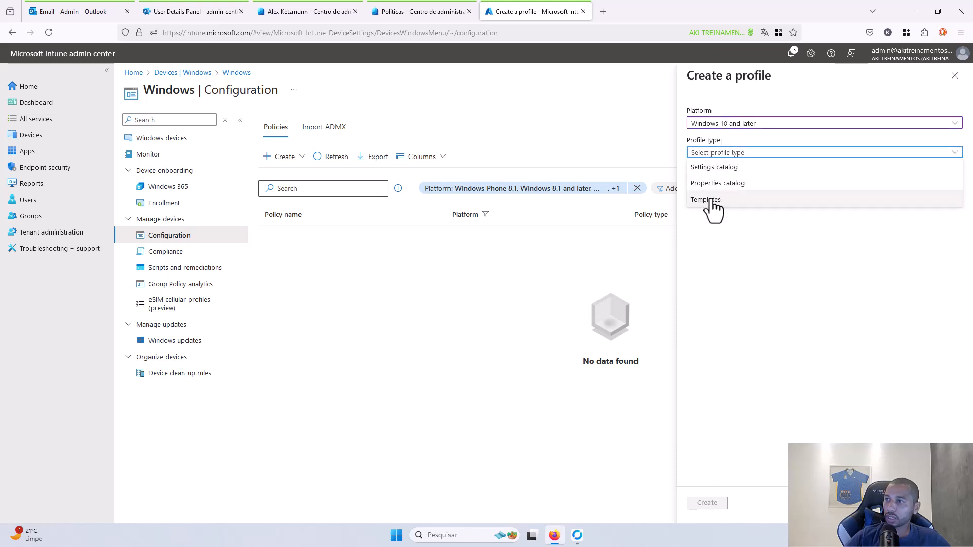
pyautogui.click(711, 202)
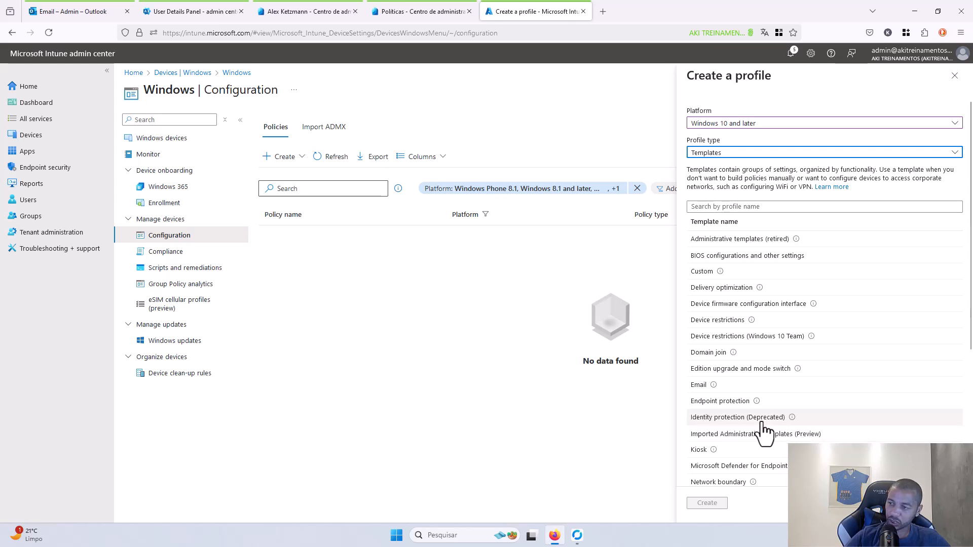
pyautogui.click(746, 156)
pyautogui.click(735, 166)
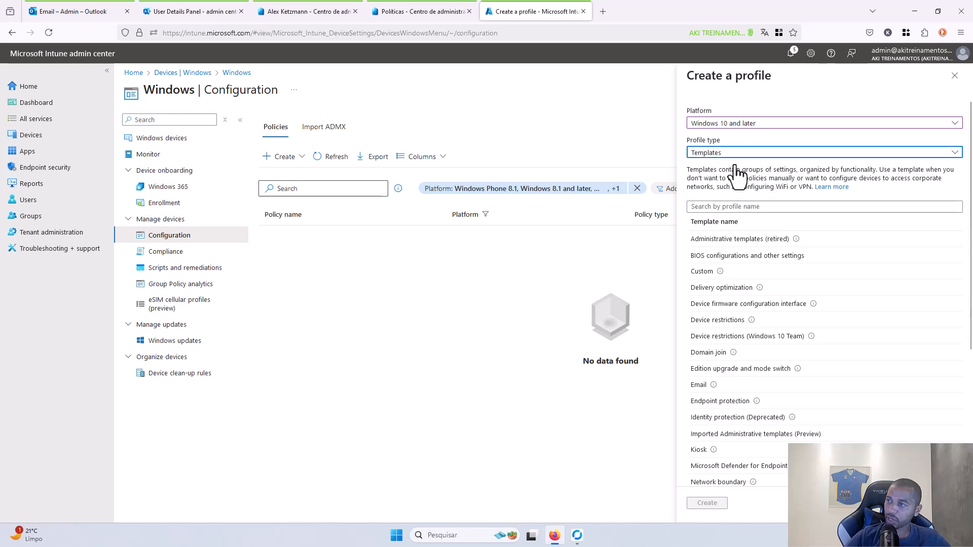
pyautogui.click(707, 504)
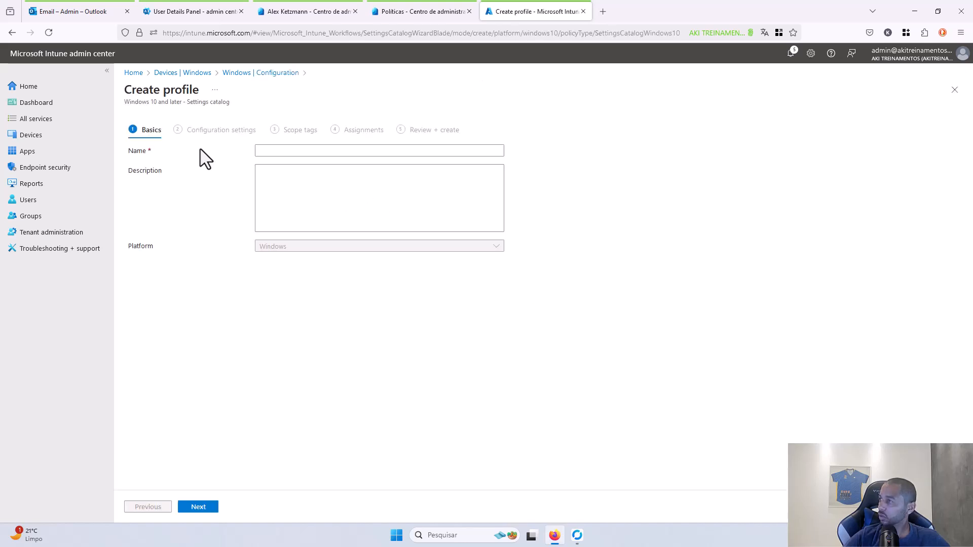
# - Name the profile 'Windows Hello for Business', advance to Configuration settings, and open the settings picker
pyautogui.click(263, 151)
pyautogui.write('Windows Hello for Business')
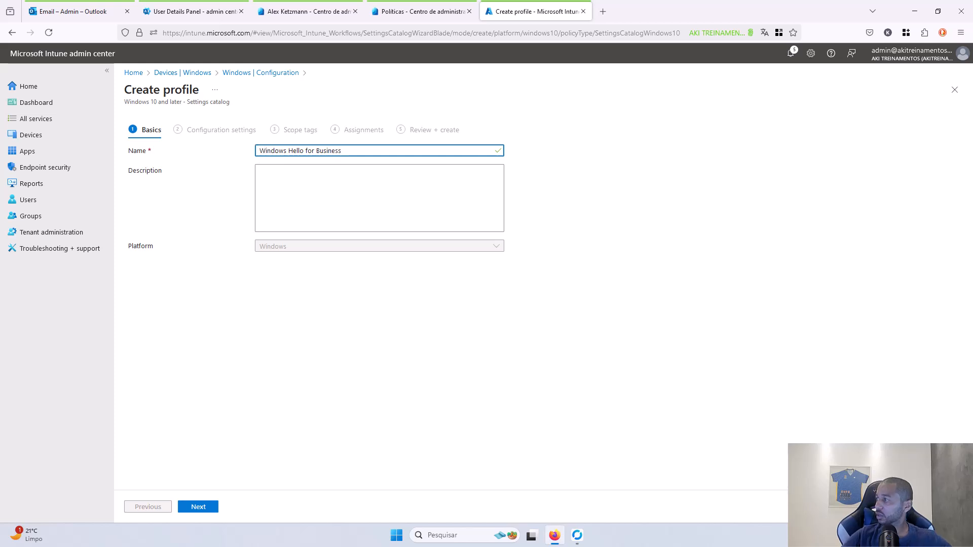
pyautogui.click(202, 507)
pyautogui.click(153, 272)
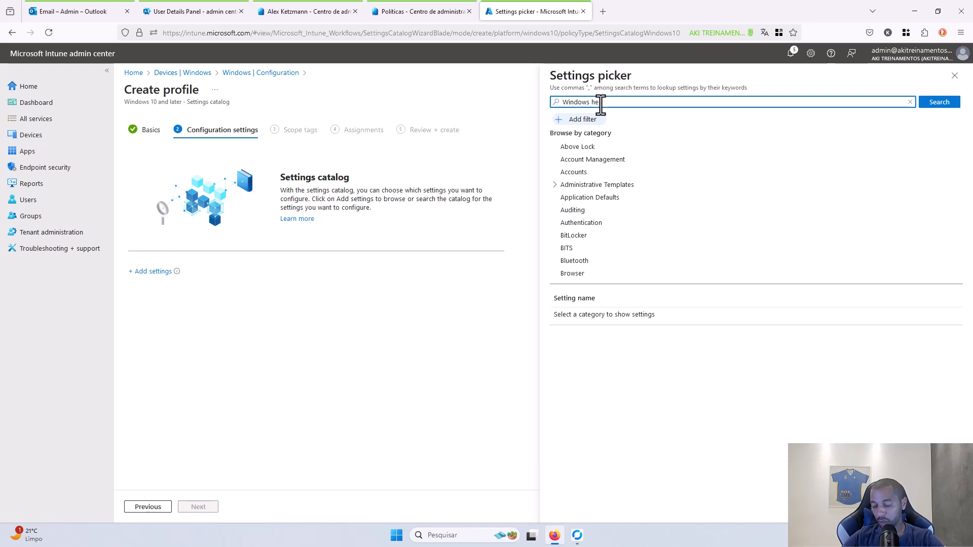
# - Find the Windows Hello For Business category and add Use Windows Hello For Business (User)
pyautogui.press('Return')
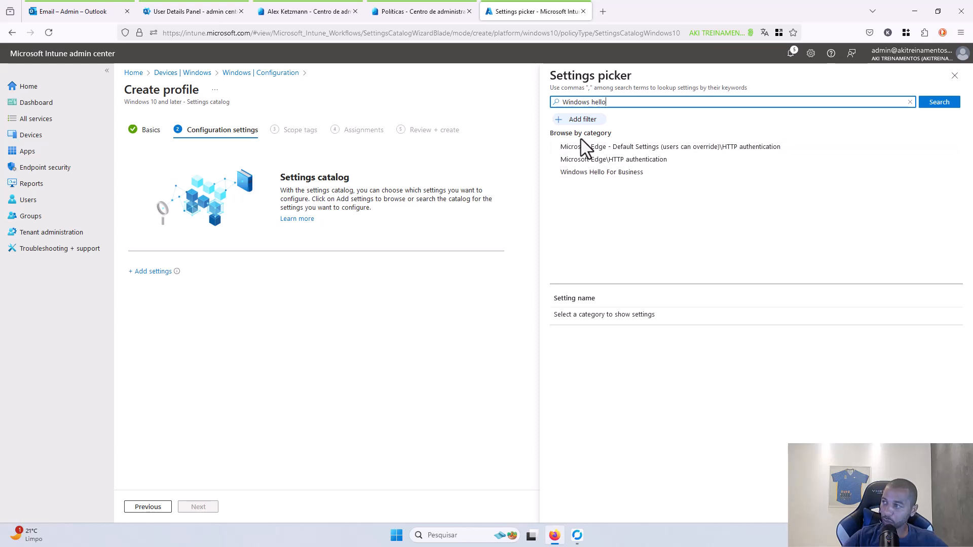
pyautogui.click(597, 173)
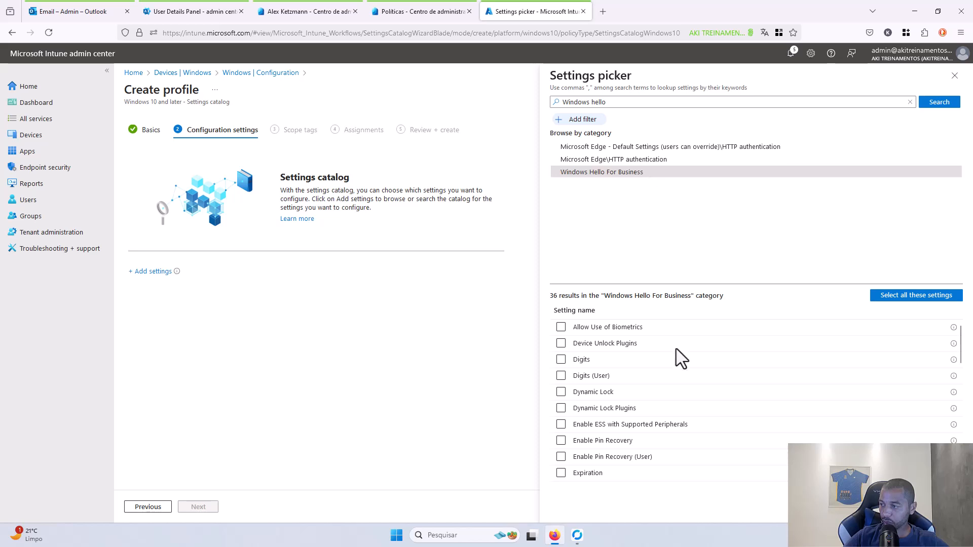
pyautogui.scroll(-8, 645, 391)
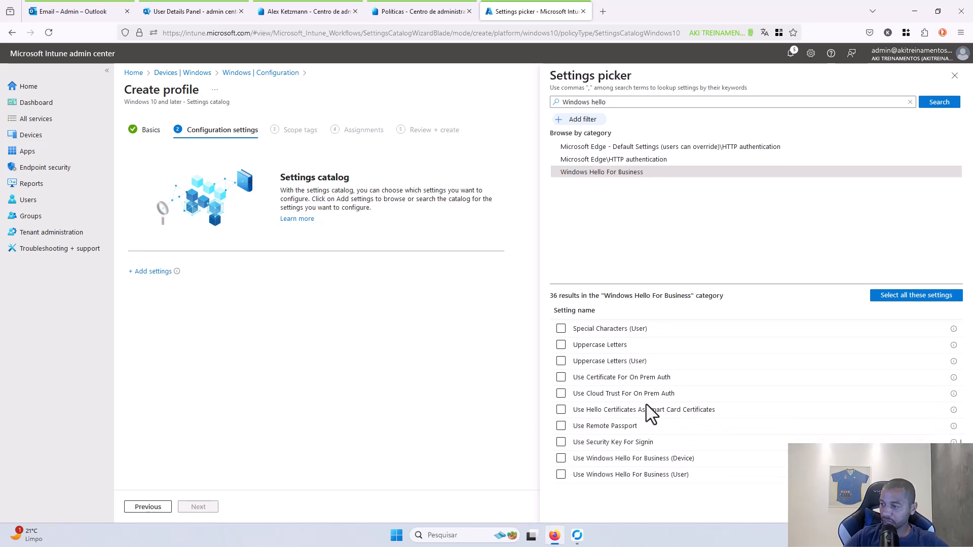
pyautogui.click(562, 476)
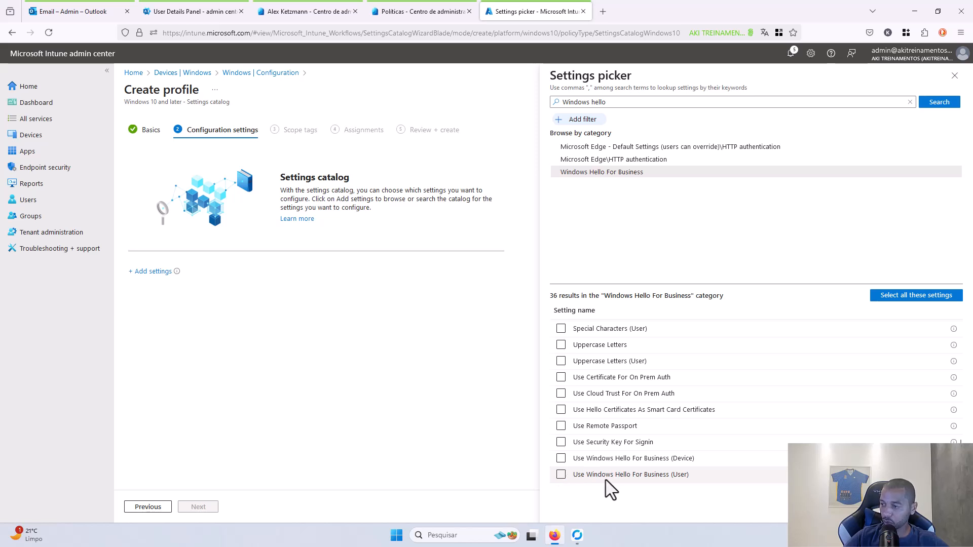
pyautogui.click(561, 475)
pyautogui.scroll(2, 648, 458)
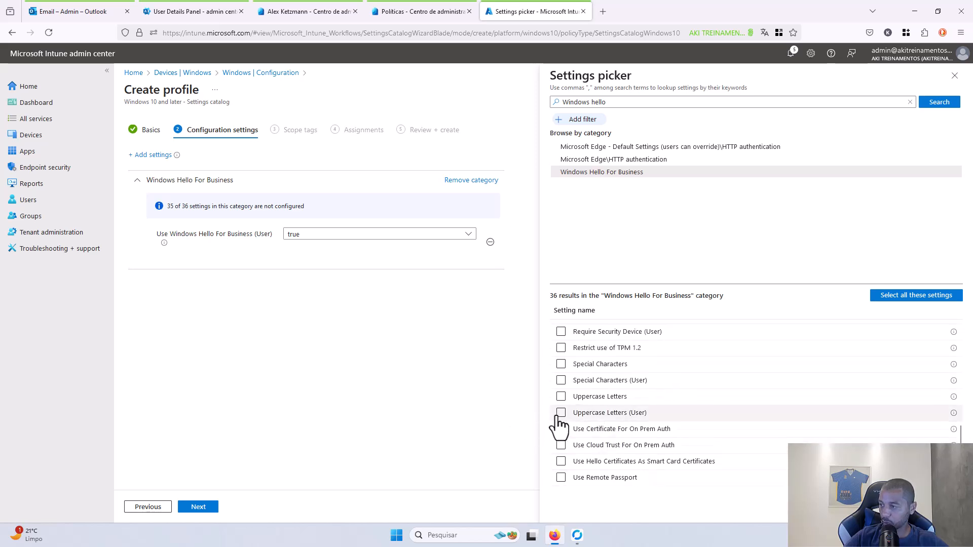
# - Add Uppercase Letters, Require Security Device, PIN History, Minimum and Maximum PIN Length (User)
pyautogui.click(561, 413)
pyautogui.scroll(1, 565, 392)
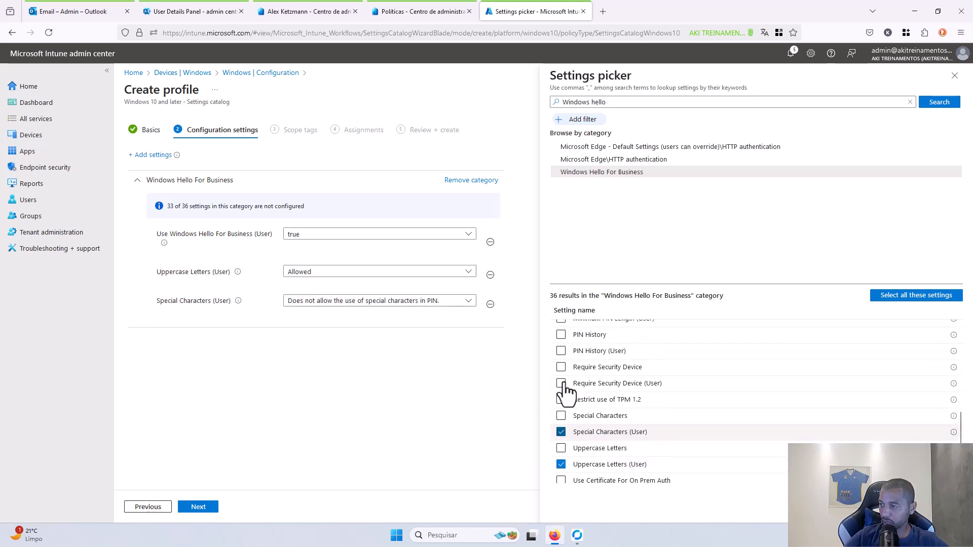
pyautogui.click(562, 384)
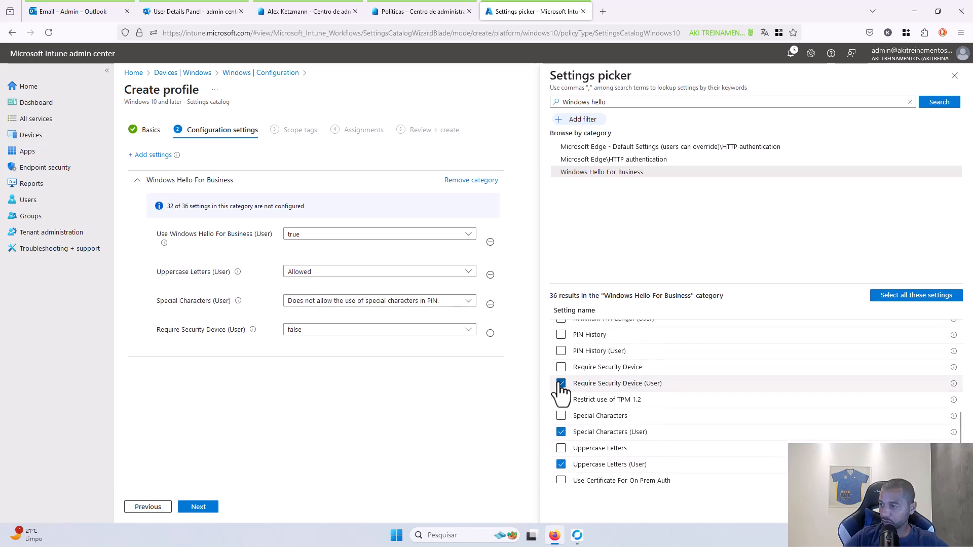
pyautogui.scroll(3, 561, 393)
pyautogui.click(561, 402)
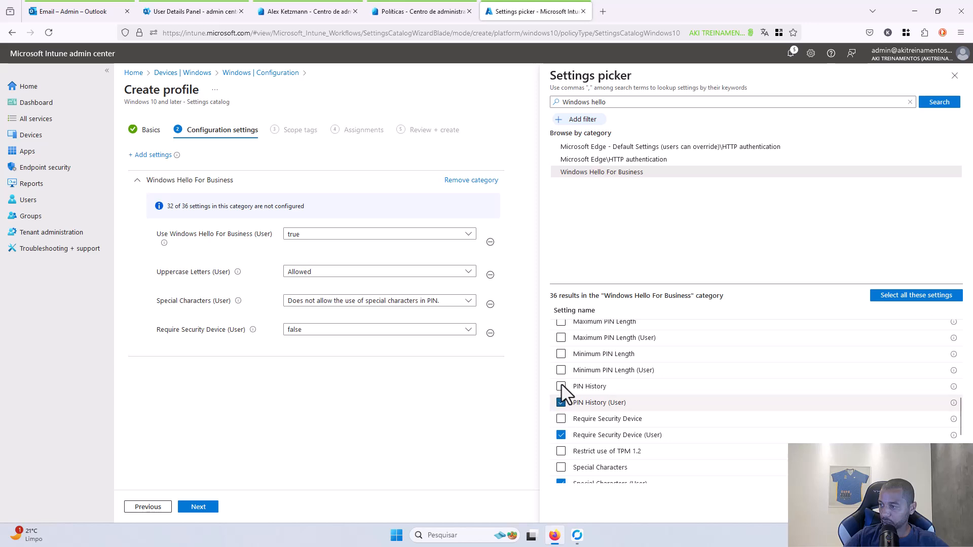
pyautogui.click(562, 370)
pyautogui.click(561, 337)
# - Add Lowercase Letters, Expiration and Enable Pin Recovery (User), then remove Digits (User)
pyautogui.scroll(5, 609, 385)
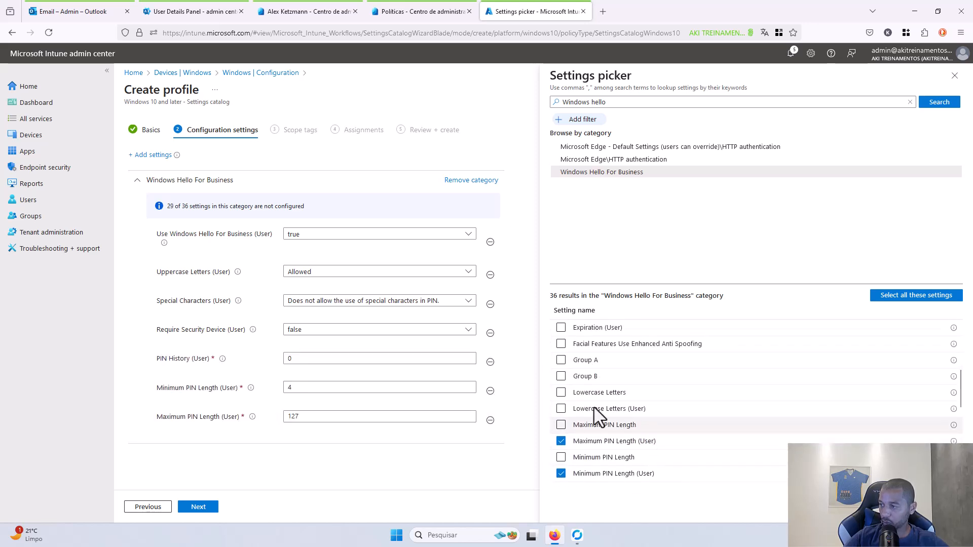
pyautogui.click(561, 409)
pyautogui.scroll(5, 641, 390)
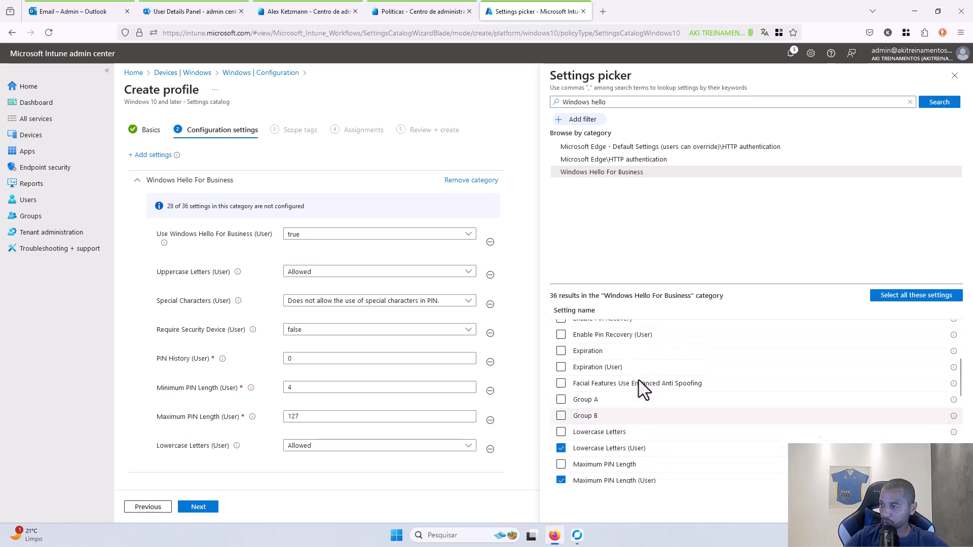
pyautogui.click(561, 431)
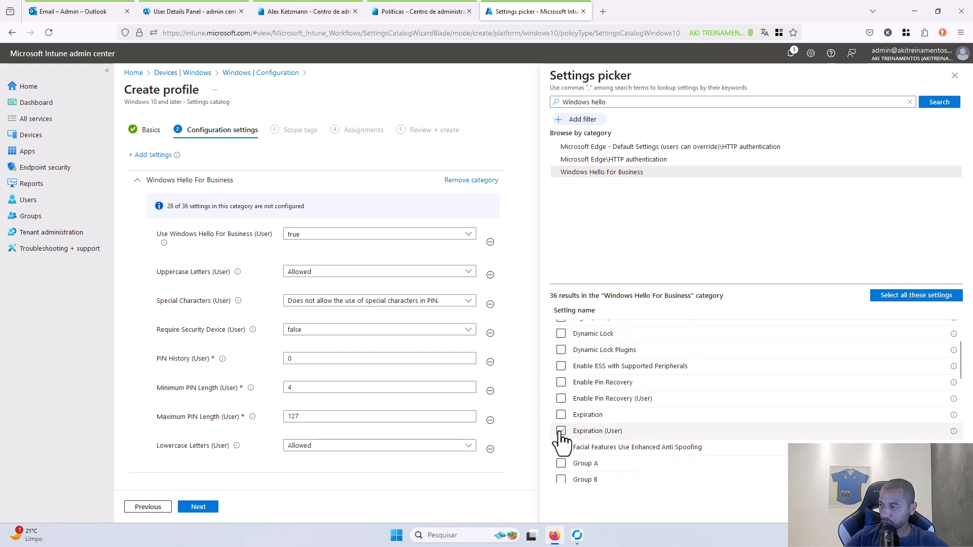
pyautogui.click(561, 399)
pyautogui.scroll(1, 590, 387)
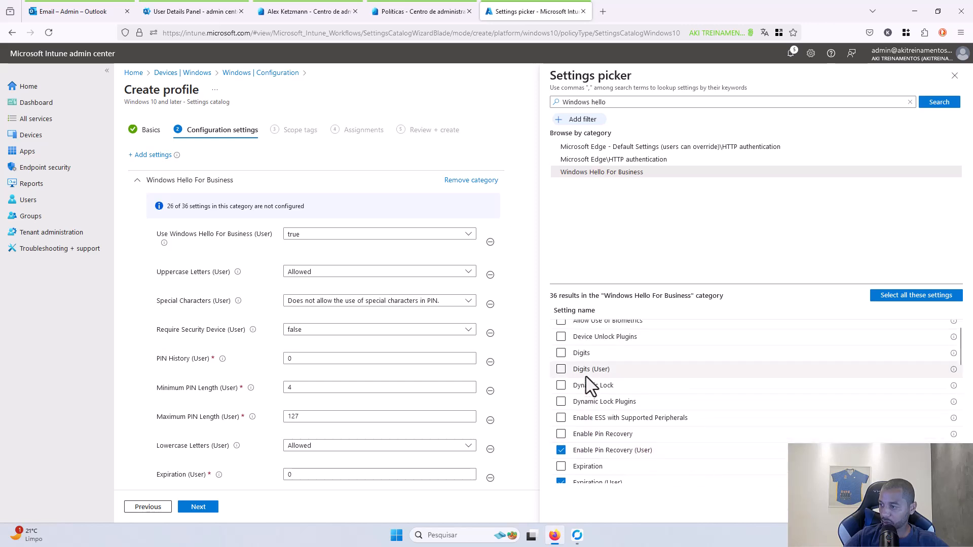
pyautogui.scroll(1, 596, 395)
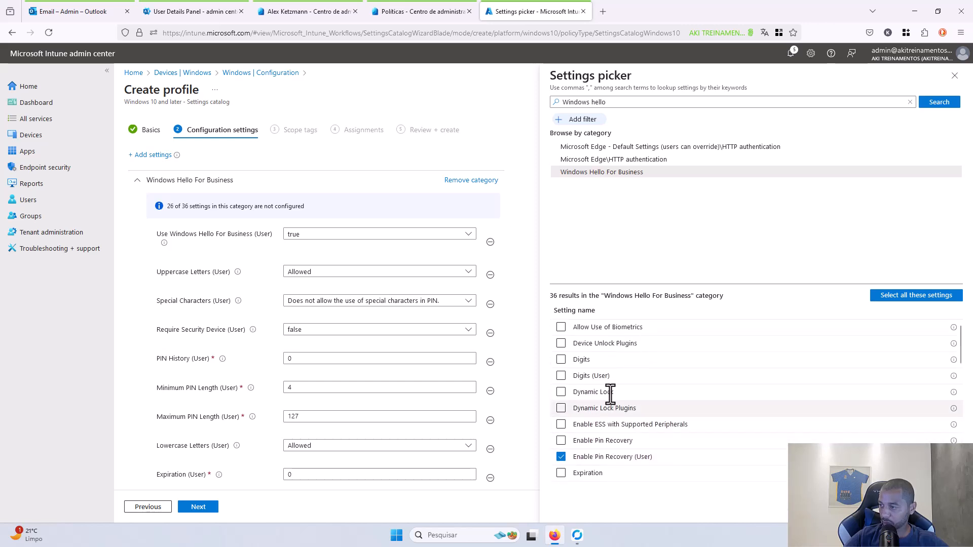
pyautogui.click(561, 376)
pyautogui.scroll(-2, 325, 358)
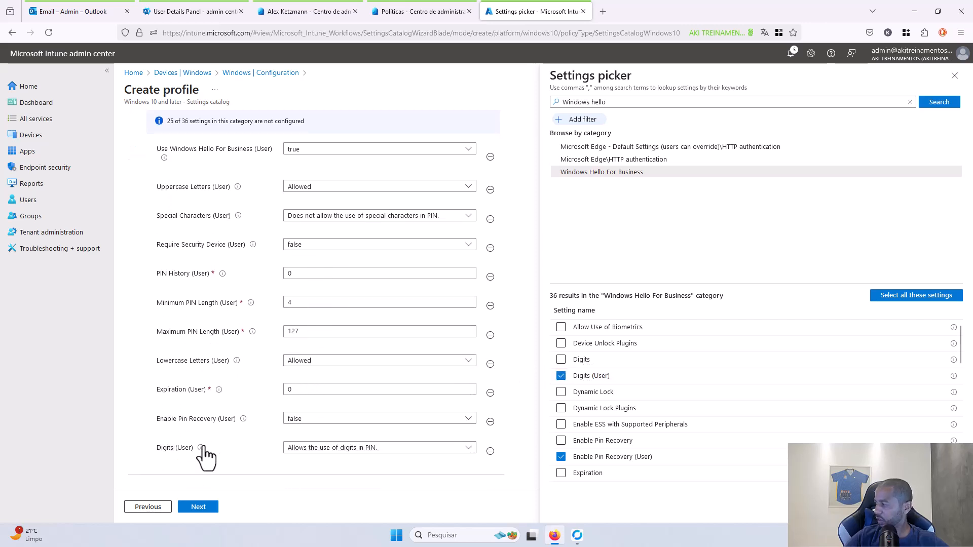
pyautogui.moveTo(202, 448)
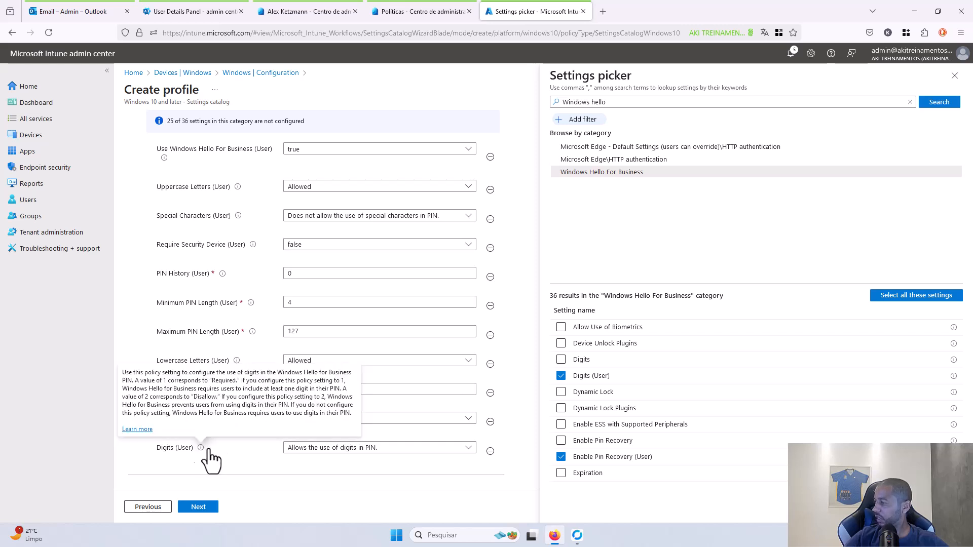
pyautogui.click(491, 451)
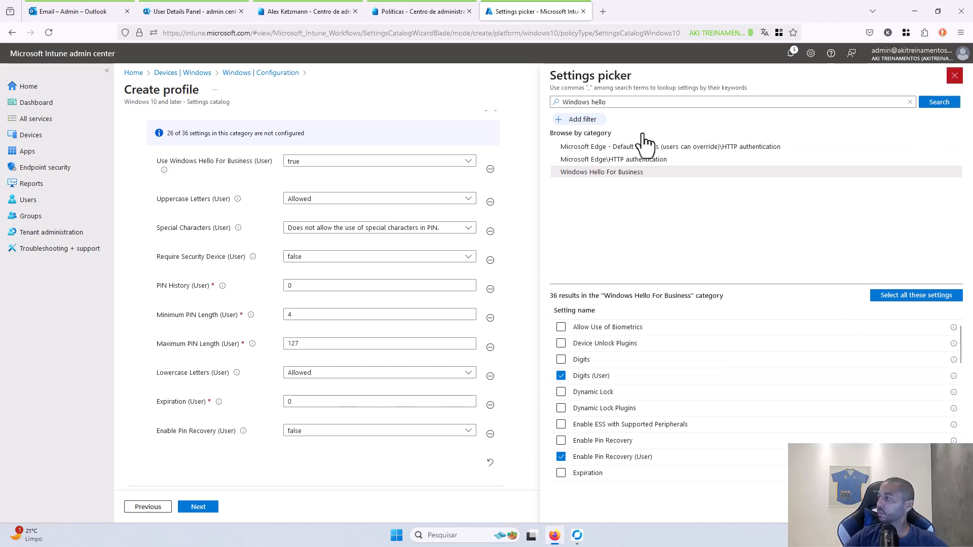
# - Keep Windows Hello enabled and uppercase letters allowed, then allow special characters in the PIN
pyautogui.scroll(-1, 556, 270)
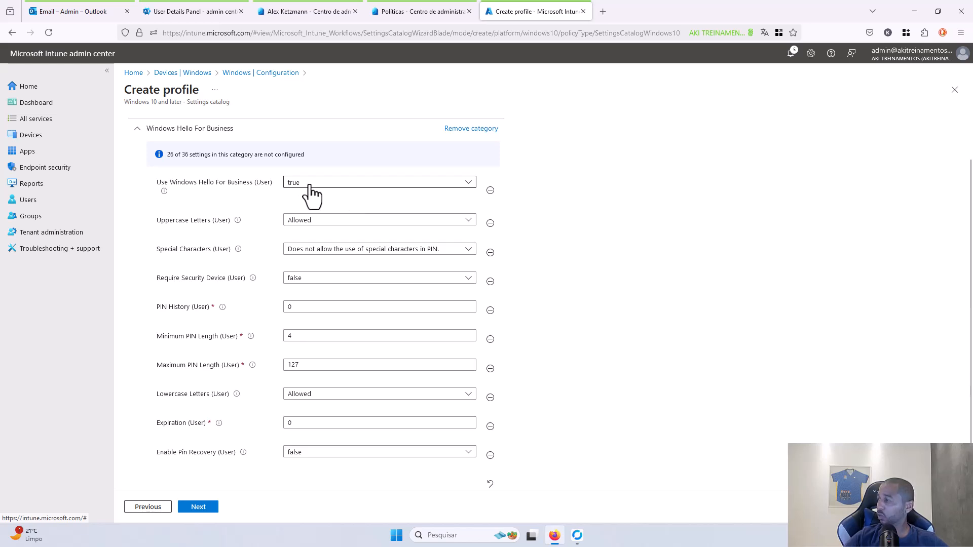
pyautogui.click(311, 185)
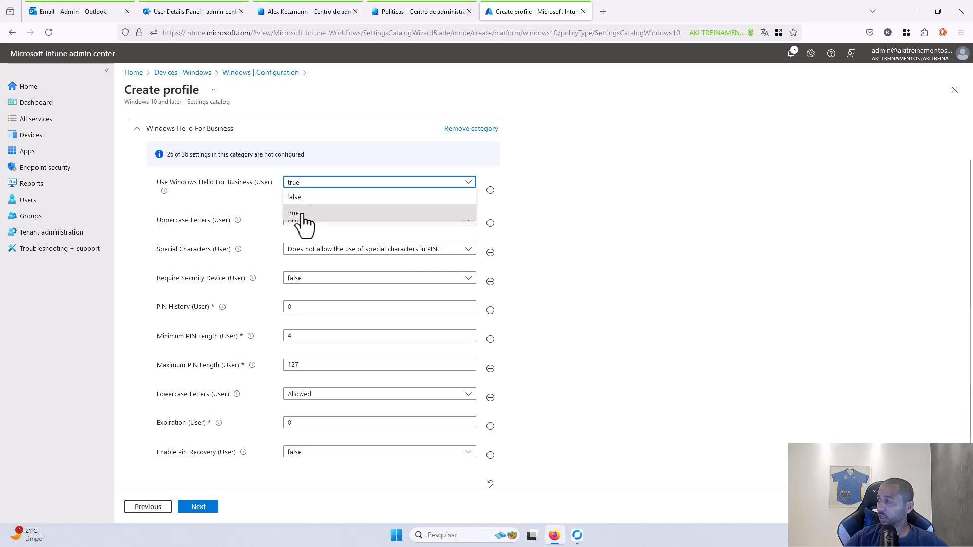
pyautogui.click(302, 214)
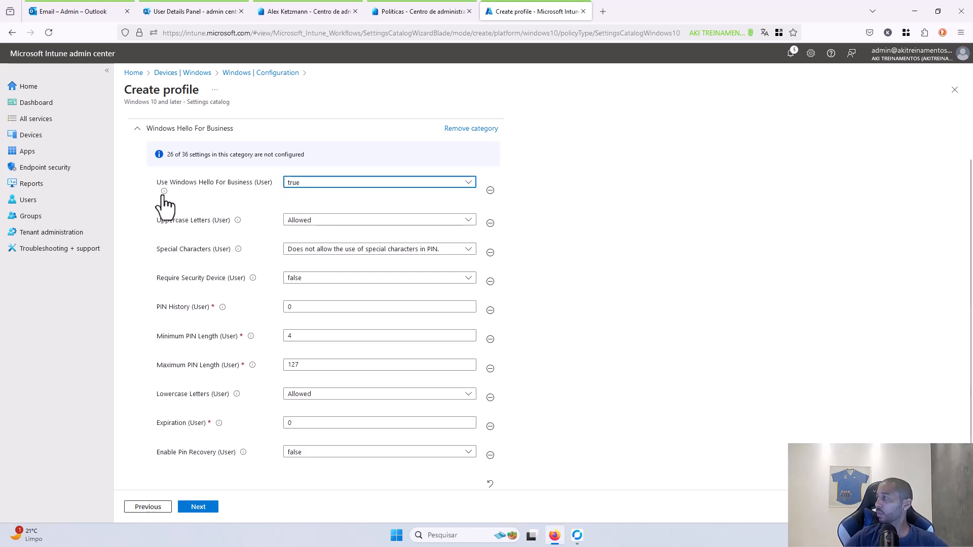
pyautogui.moveTo(164, 194)
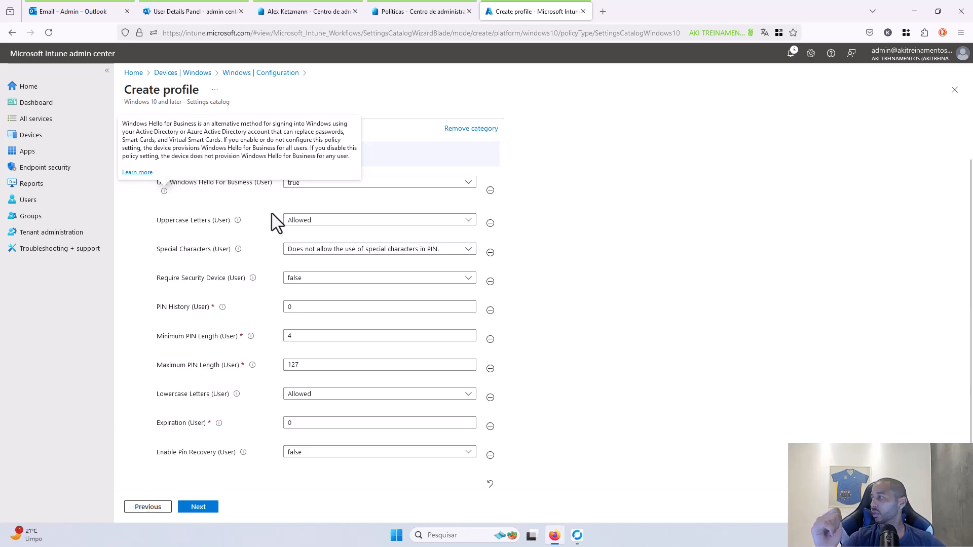
pyautogui.click(318, 221)
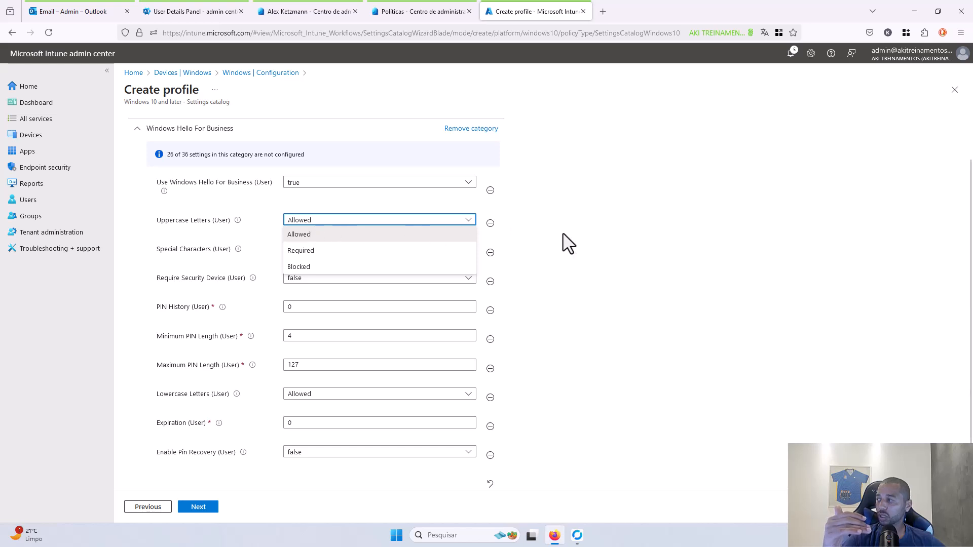
pyautogui.click(558, 280)
pyautogui.click(319, 250)
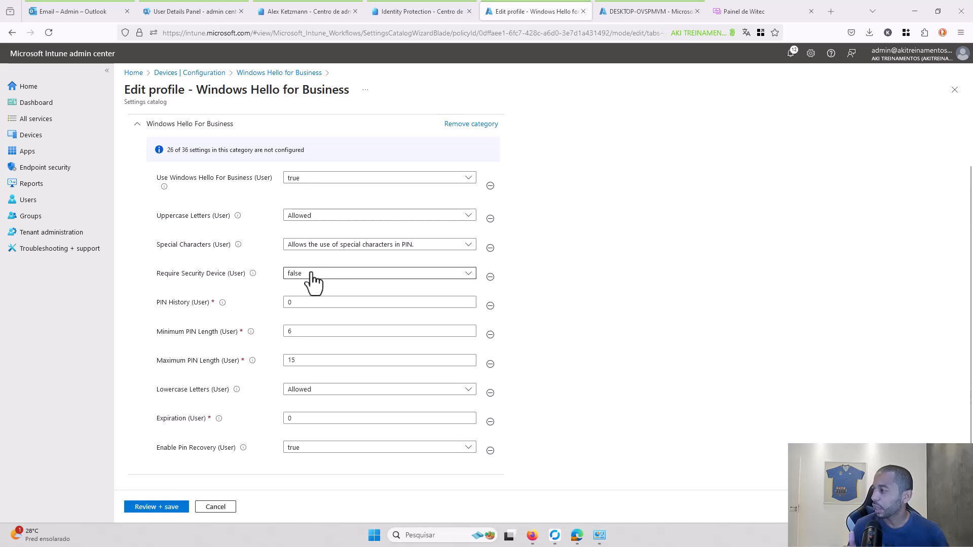
# - Keep Require Security Device (User) set to false
pyautogui.moveTo(257, 278)
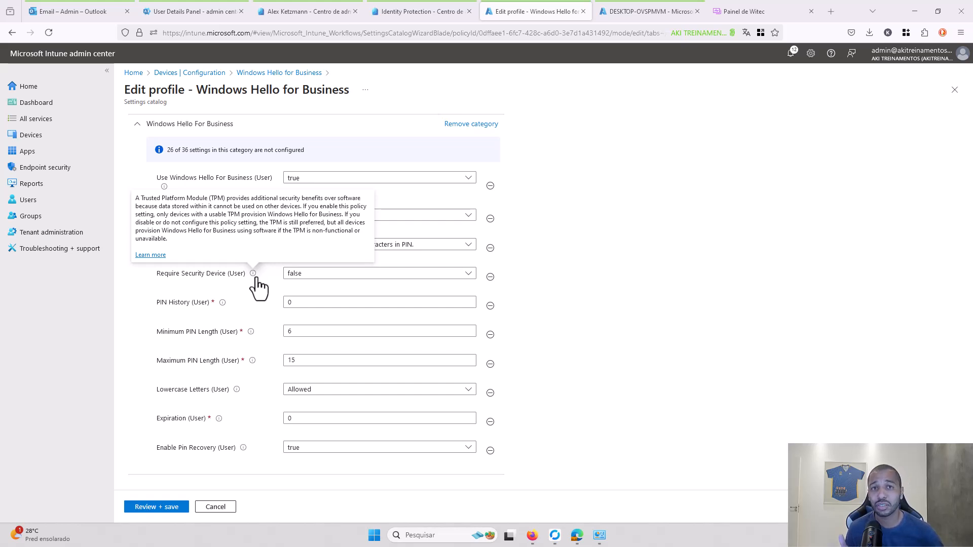
pyautogui.click(301, 276)
pyautogui.click(299, 275)
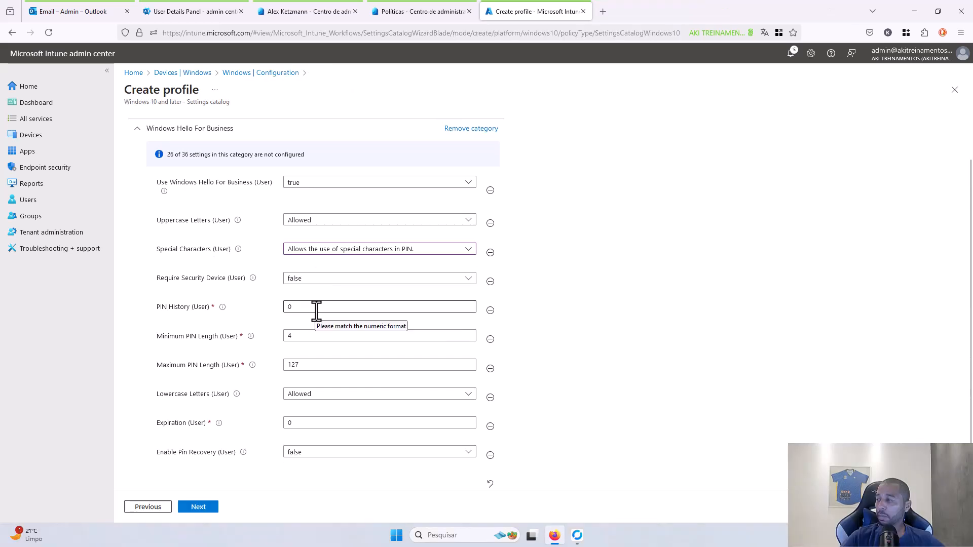
# - Set the PIN length to a minimum of 6 and a maximum of 15
pyautogui.moveTo(223, 311)
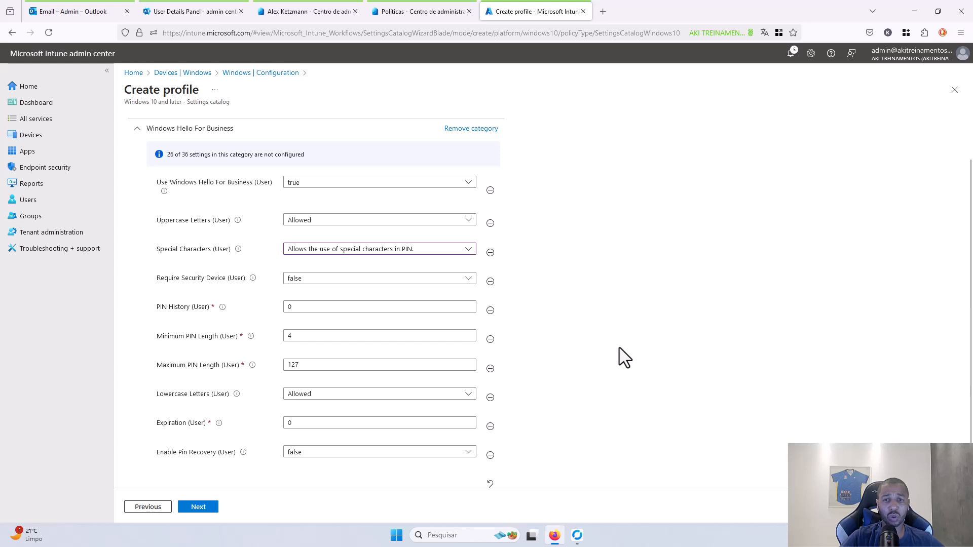
pyautogui.doubleClick(297, 336)
pyautogui.write('6')
pyautogui.doubleClick(315, 365)
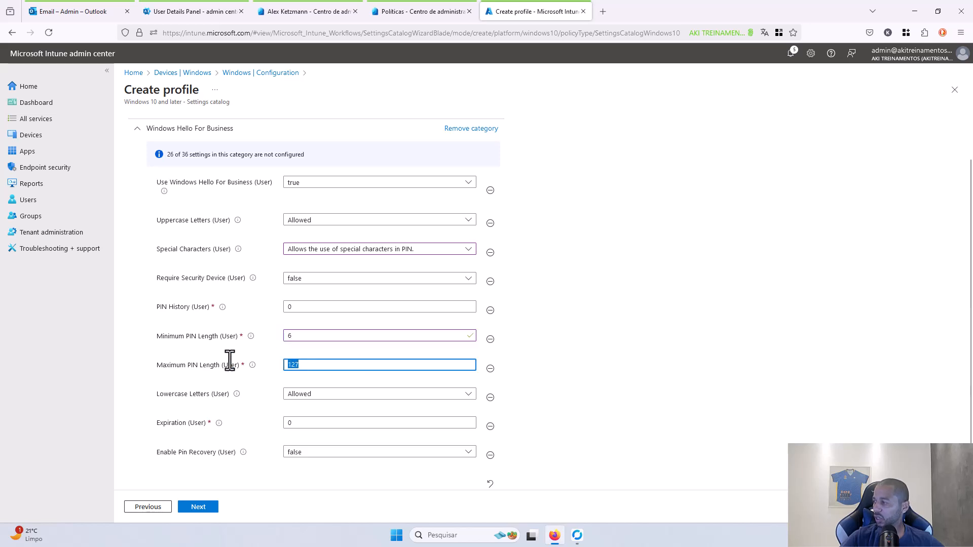
pyautogui.write('15')
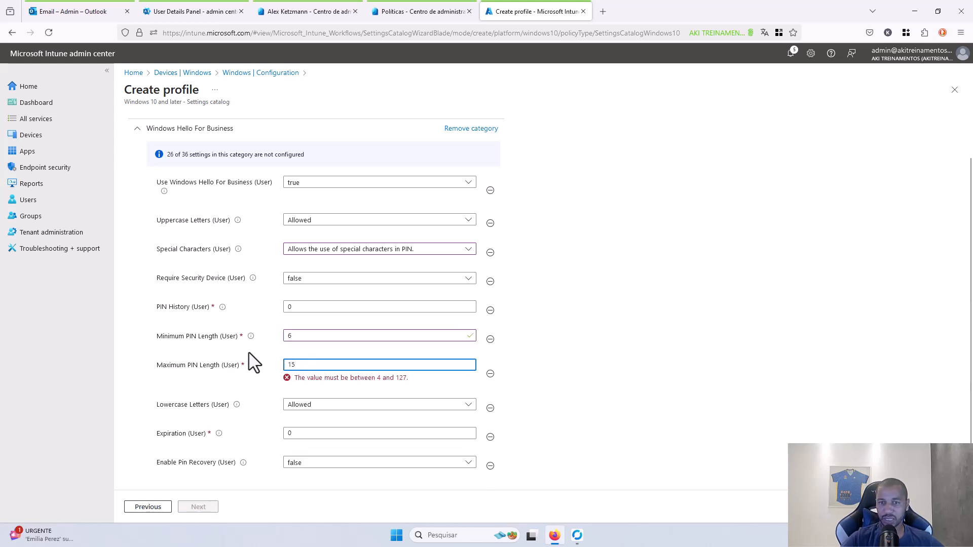
pyautogui.click(609, 391)
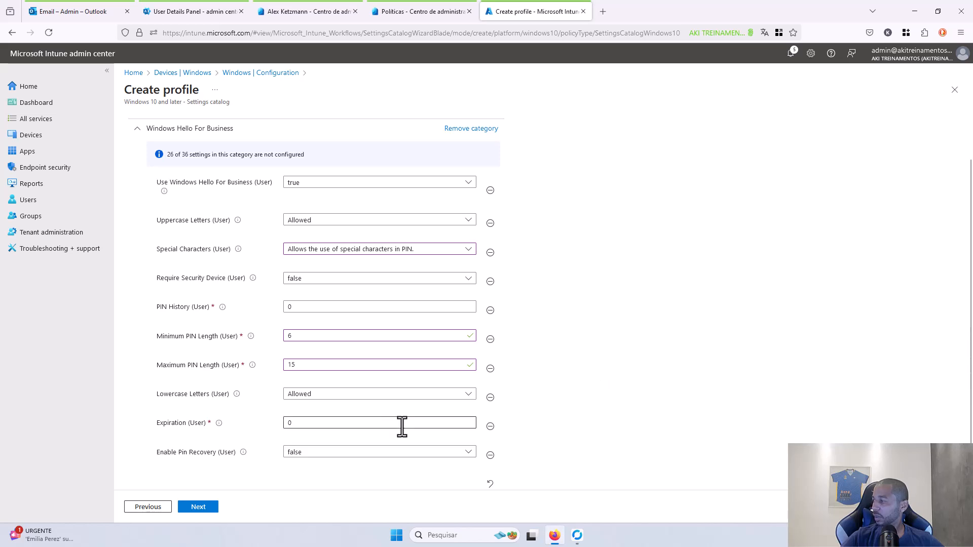
# - Keep lowercase letters allowed and expiration 0, set PIN recovery to true, and continue to Scope tags
pyautogui.click(345, 395)
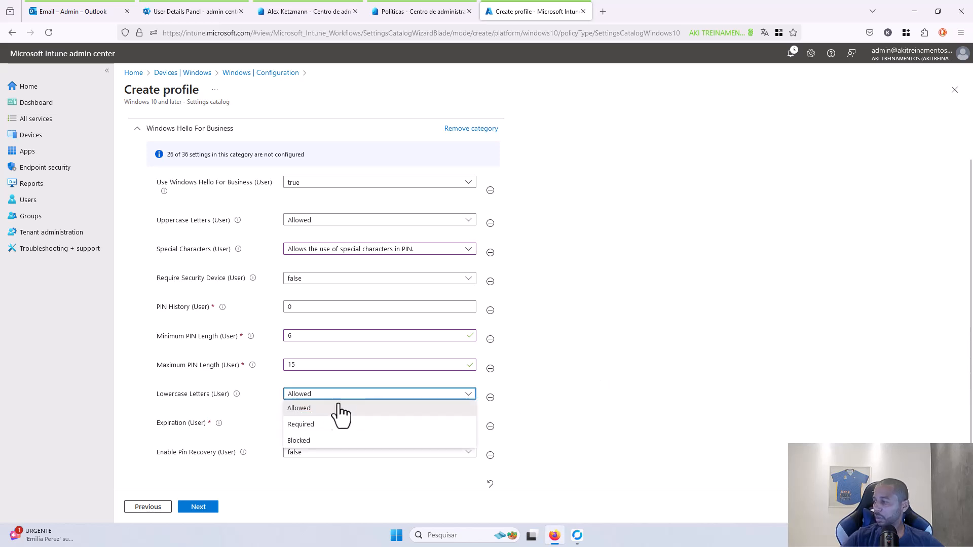
pyautogui.click(325, 408)
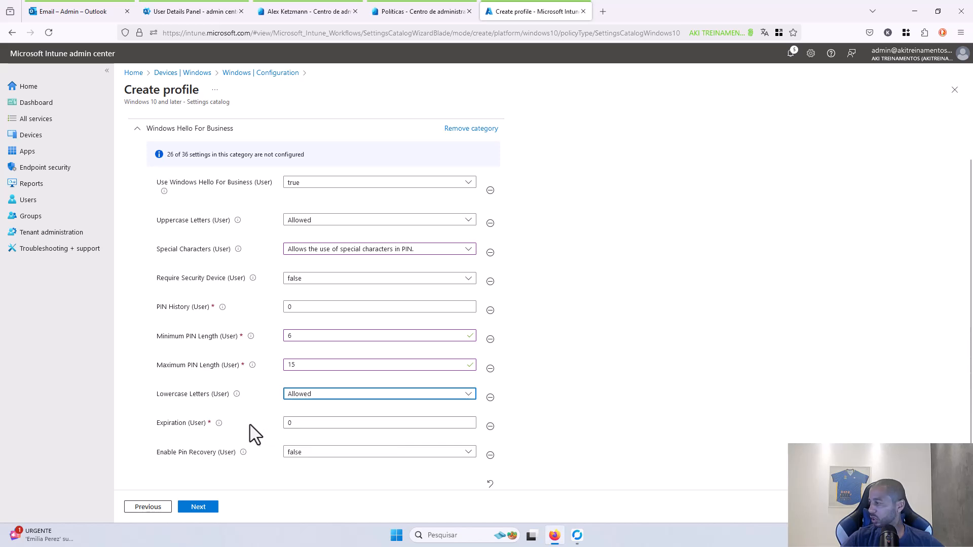
pyautogui.moveTo(219, 424)
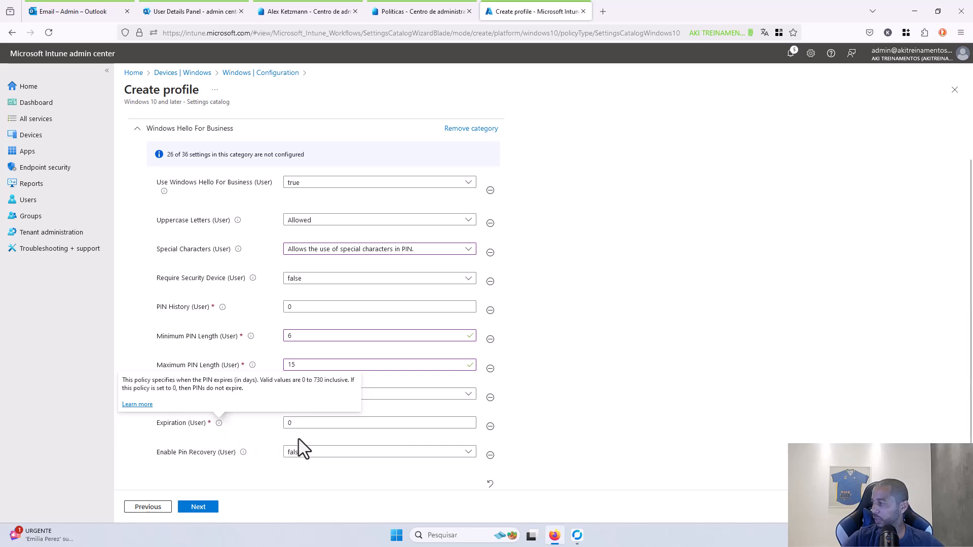
pyautogui.click(319, 424)
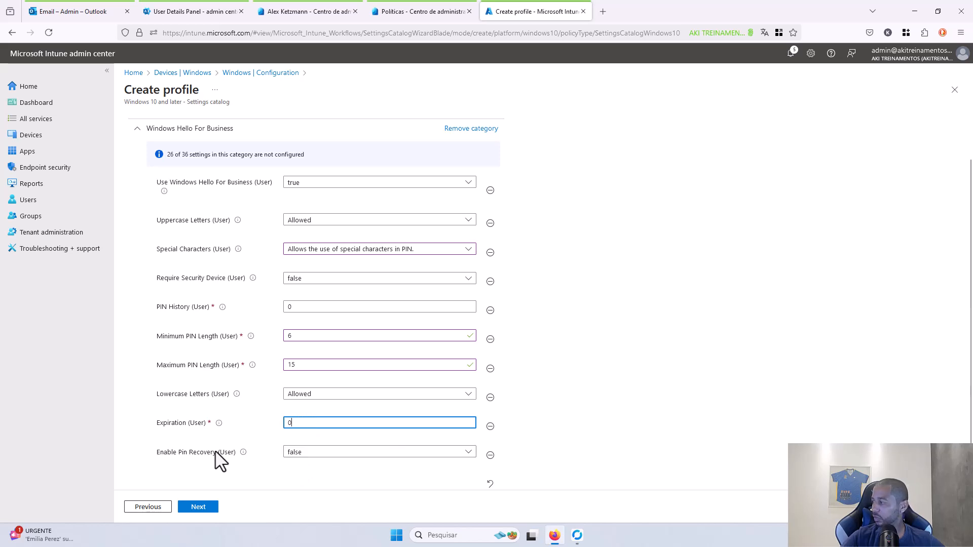
pyautogui.click(327, 455)
pyautogui.click(235, 461)
pyautogui.press('Down')
pyautogui.moveTo(243, 454)
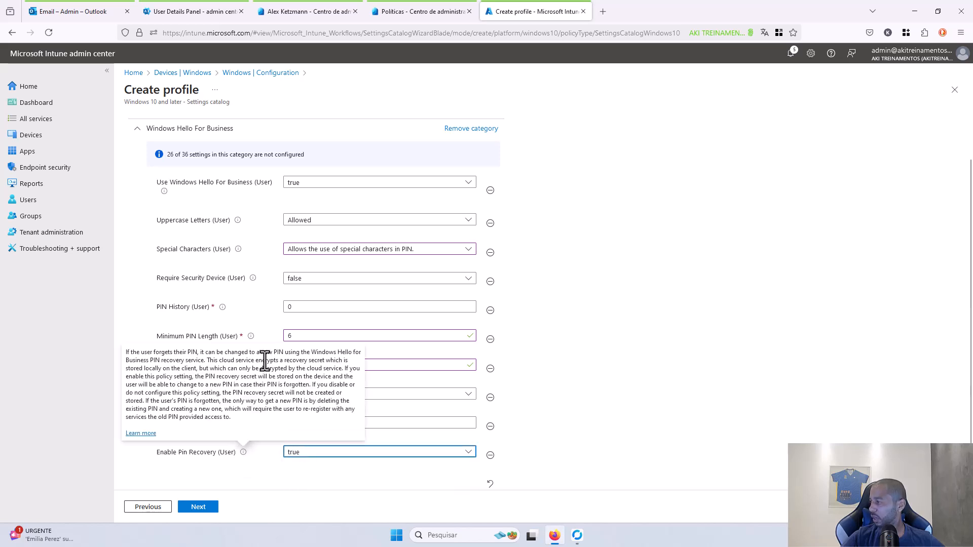
pyautogui.click(683, 408)
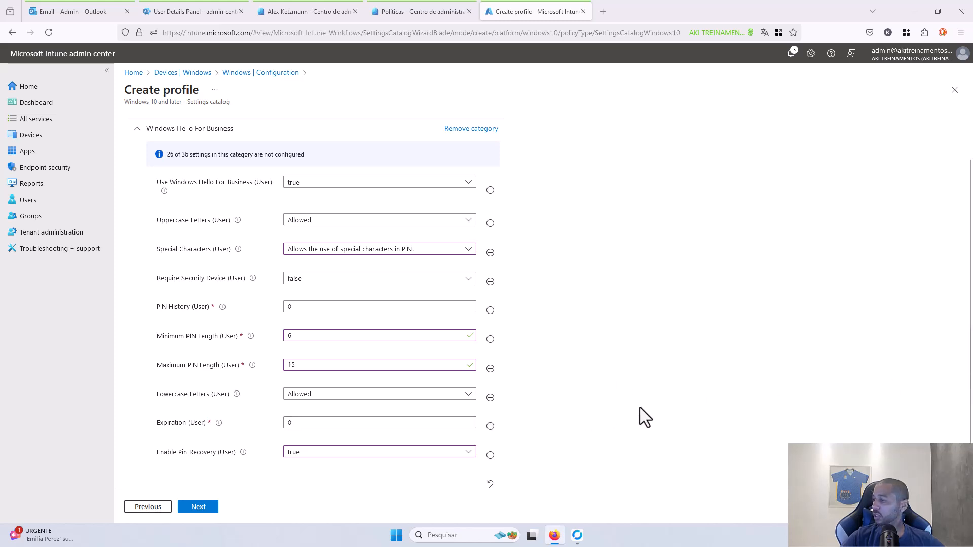
pyautogui.scroll(-1, 557, 437)
pyautogui.click(200, 507)
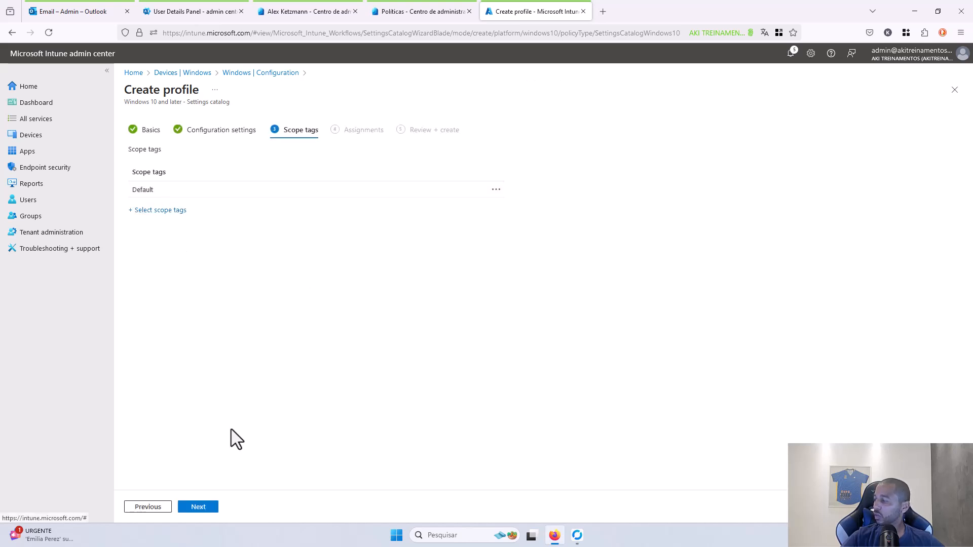
# - Keep the Default scope tag and include the Intune - Lab_users group in the assignments
pyautogui.click(195, 509)
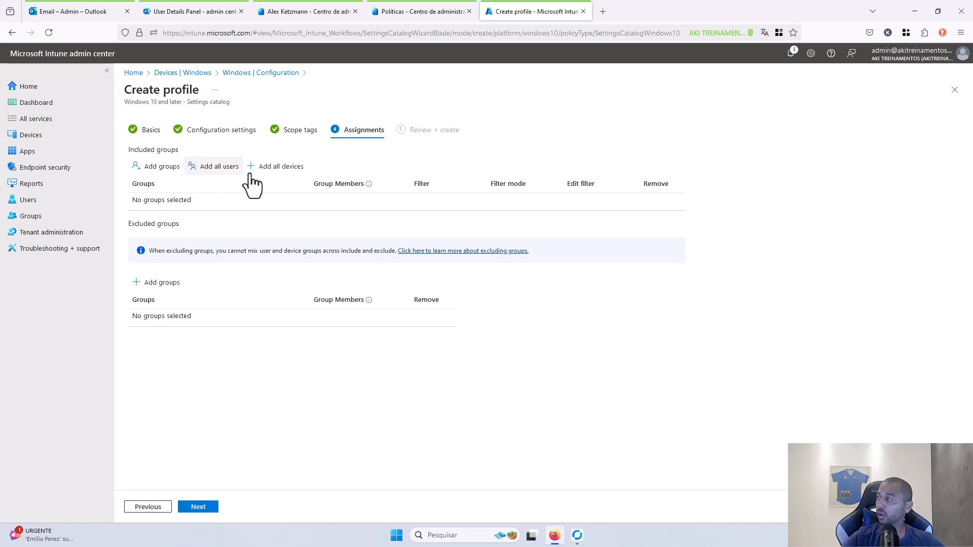
pyautogui.click(163, 169)
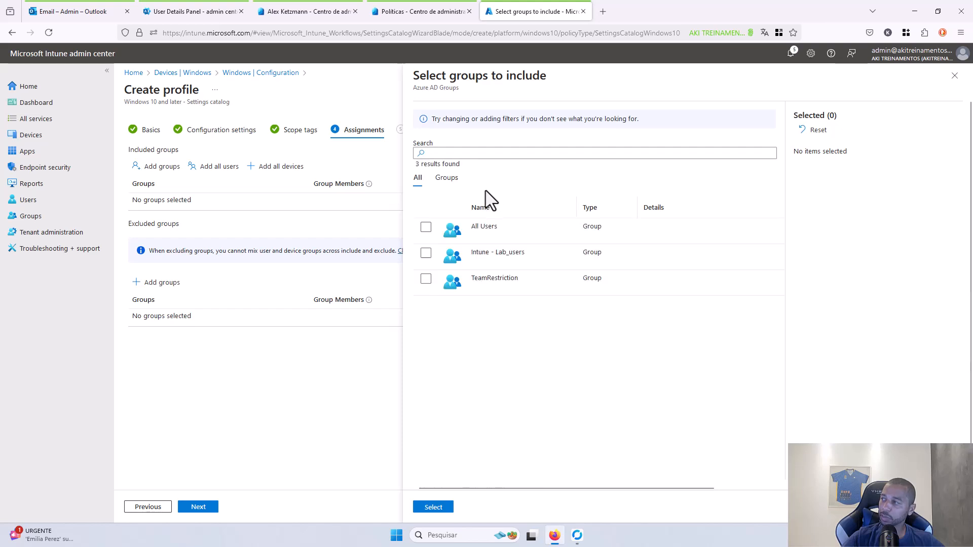
pyautogui.click(426, 254)
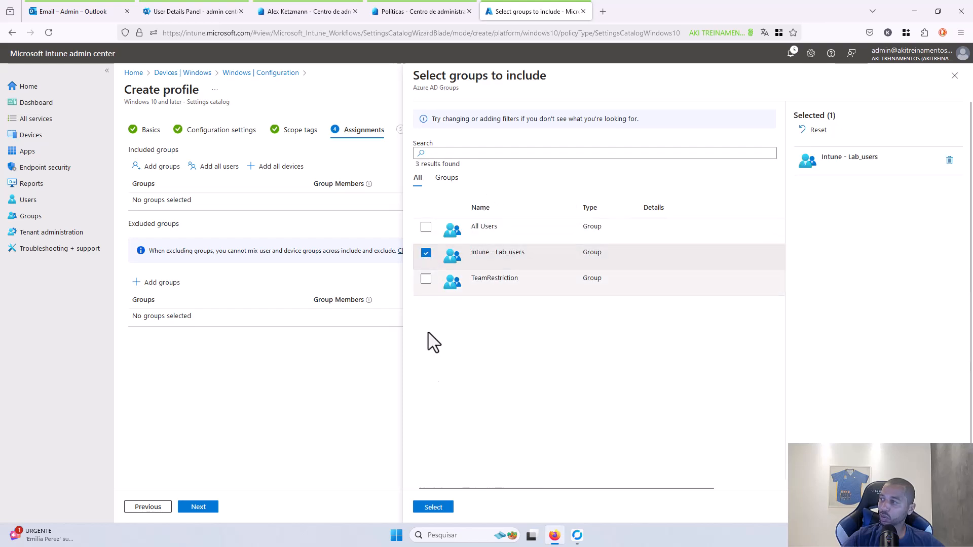
pyautogui.click(437, 508)
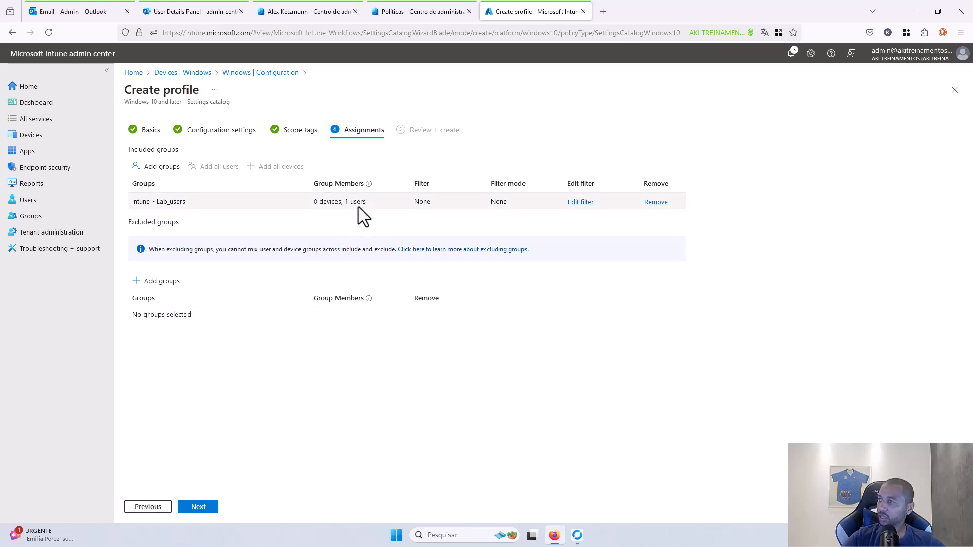
pyautogui.click(205, 511)
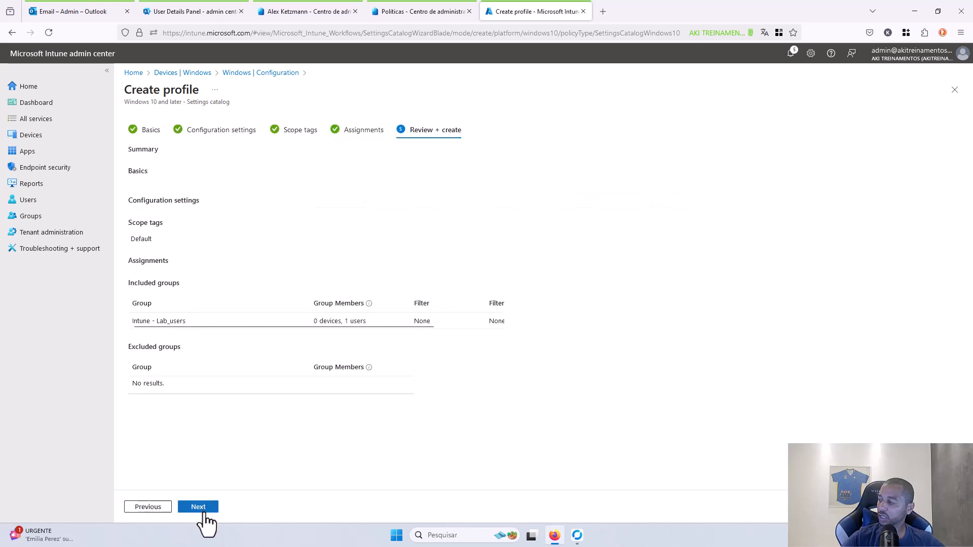
# - Create the Windows Hello for Business configuration profile from Review + create
pyautogui.click(207, 511)
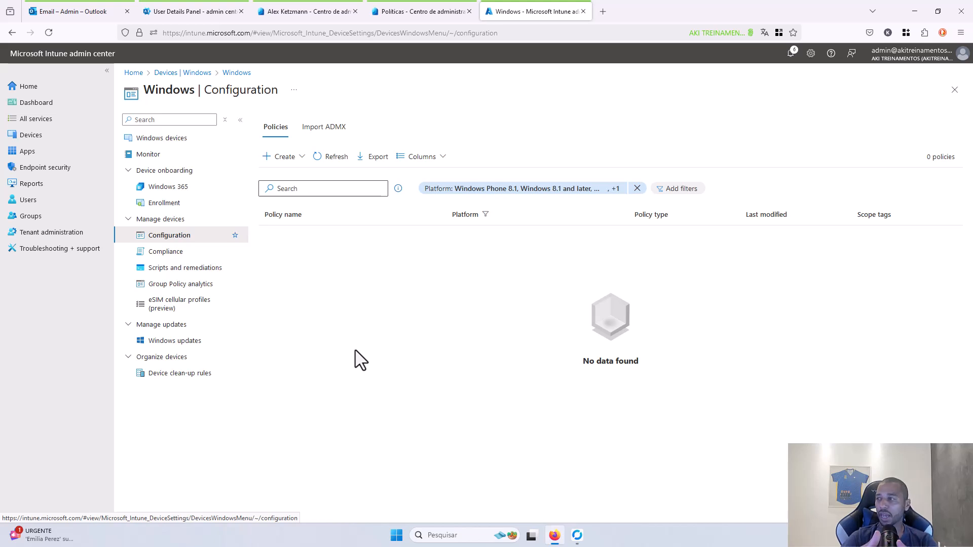
# - Refresh the Windows configuration policies list so Windows Hello for Business (Settings catalog) appears
pyautogui.click(329, 161)
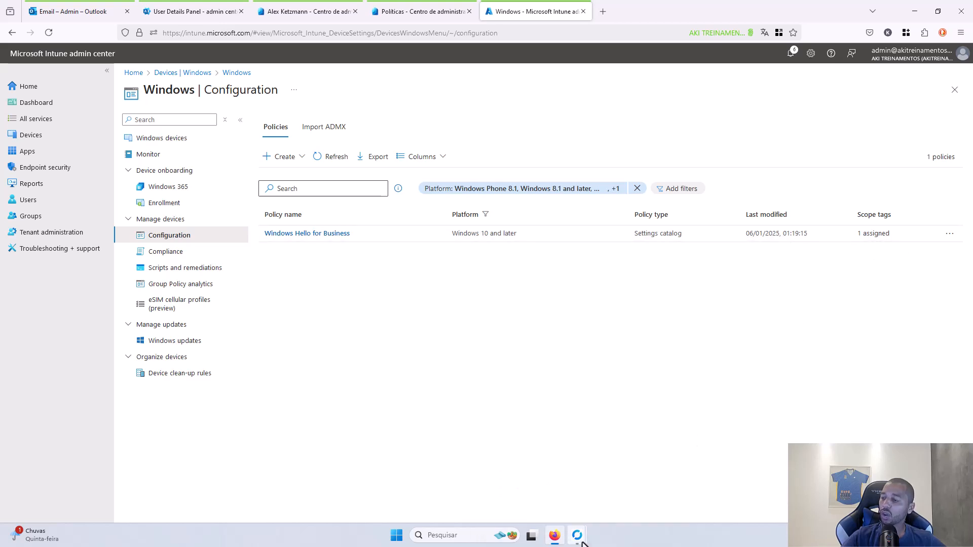
# - On the remote test device, open Settings > Accounts > Access work or school
pyautogui.moveTo(582, 542)
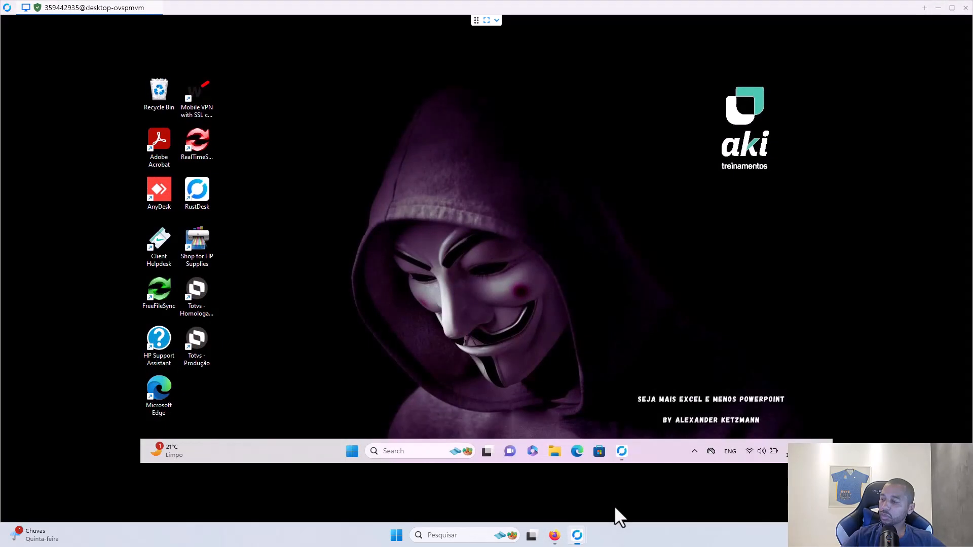
pyautogui.click(615, 506)
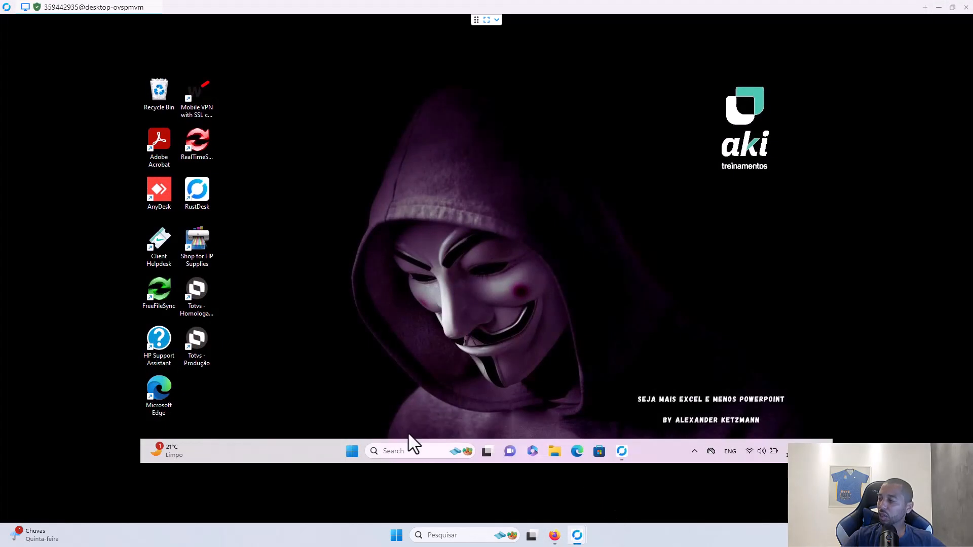
pyautogui.click(354, 448)
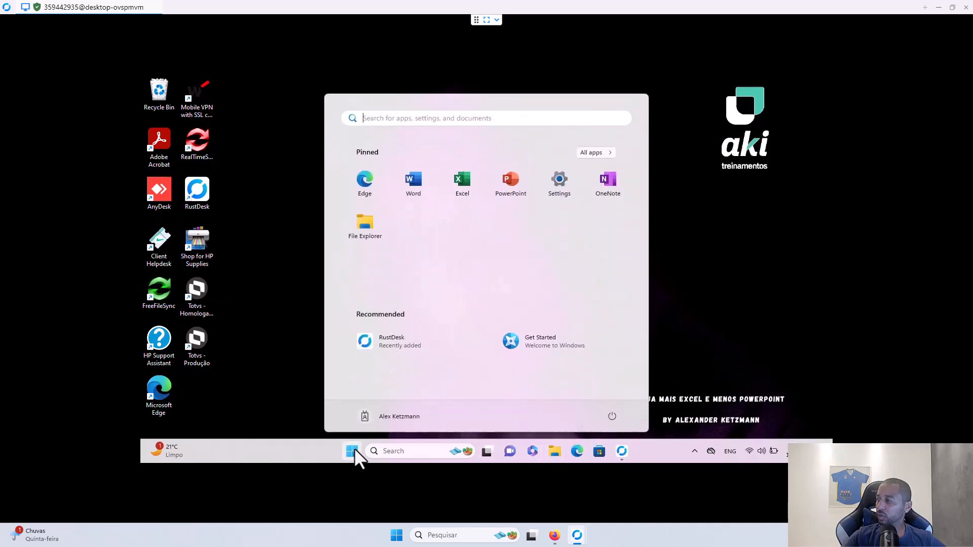
pyautogui.click(560, 183)
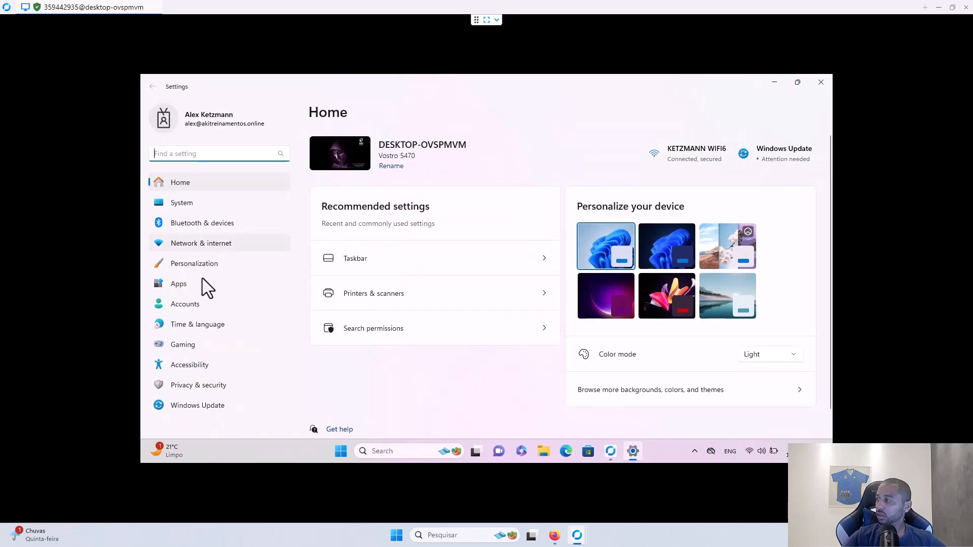
pyautogui.click(190, 303)
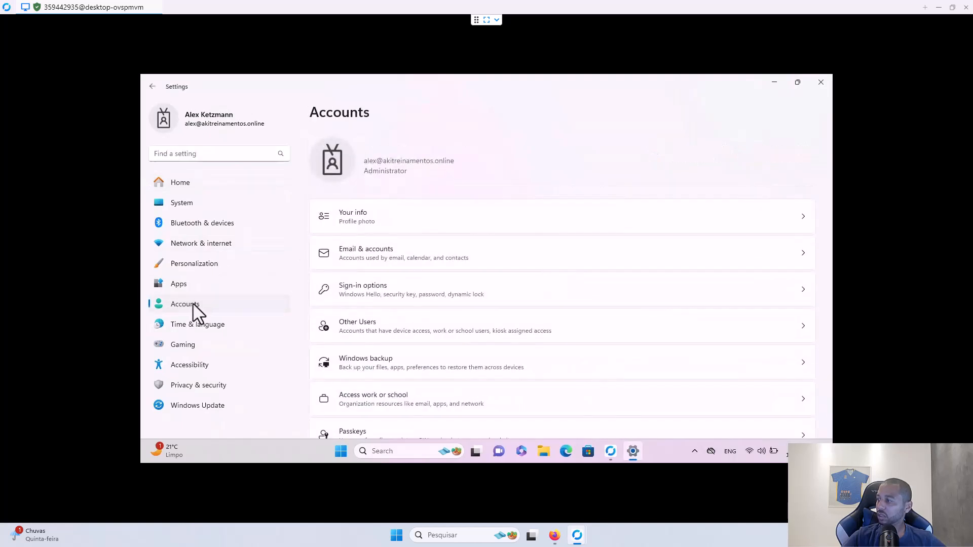
pyautogui.click(432, 399)
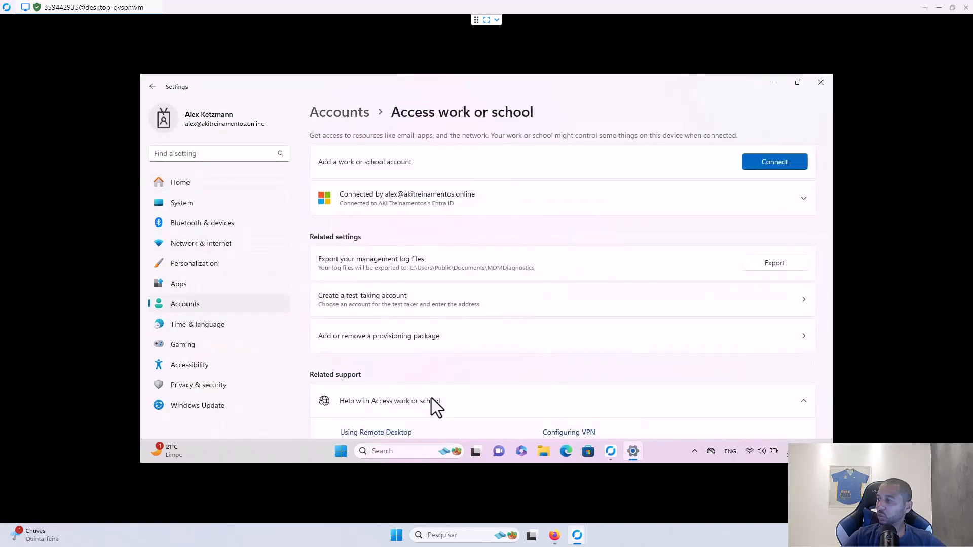
# - Sync the work account with AKI Treinamentos so the last sync succeeds at 1:29:24 AM
pyautogui.click(744, 211)
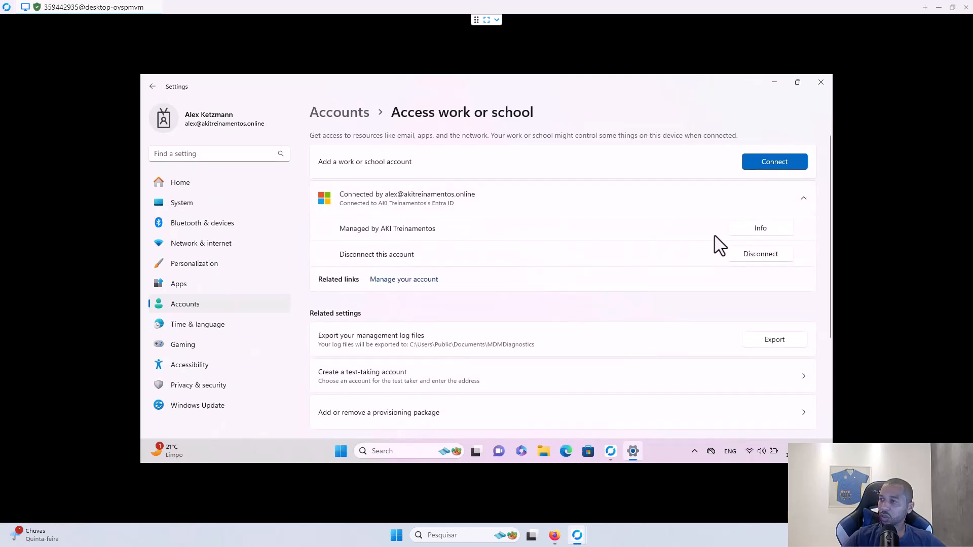
pyautogui.click(750, 232)
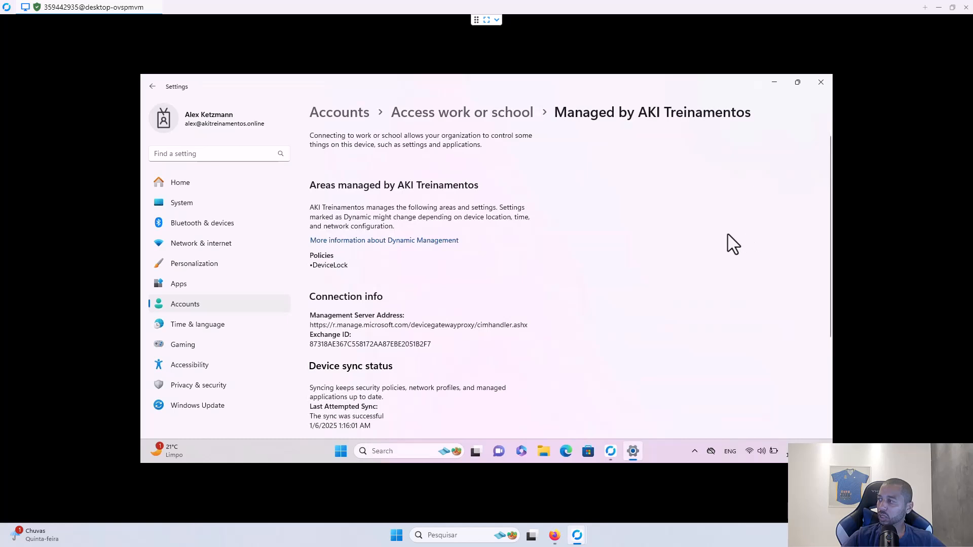
pyautogui.scroll(-3, 443, 306)
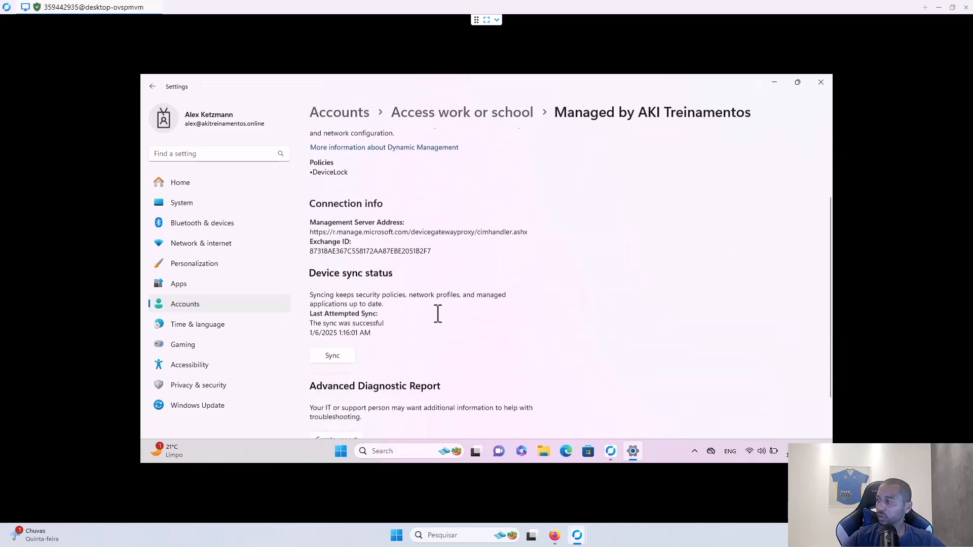
pyautogui.click(332, 354)
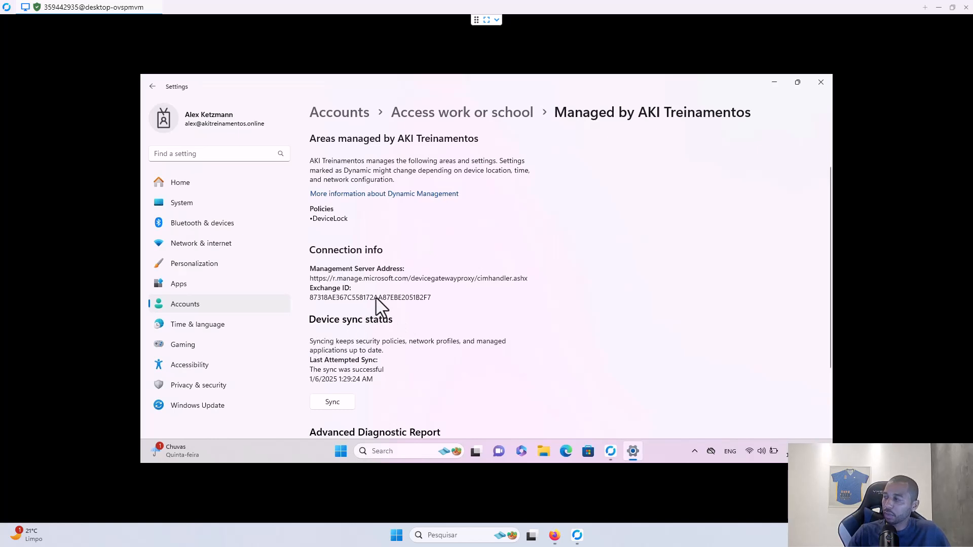
pyautogui.scroll(2, 441, 274)
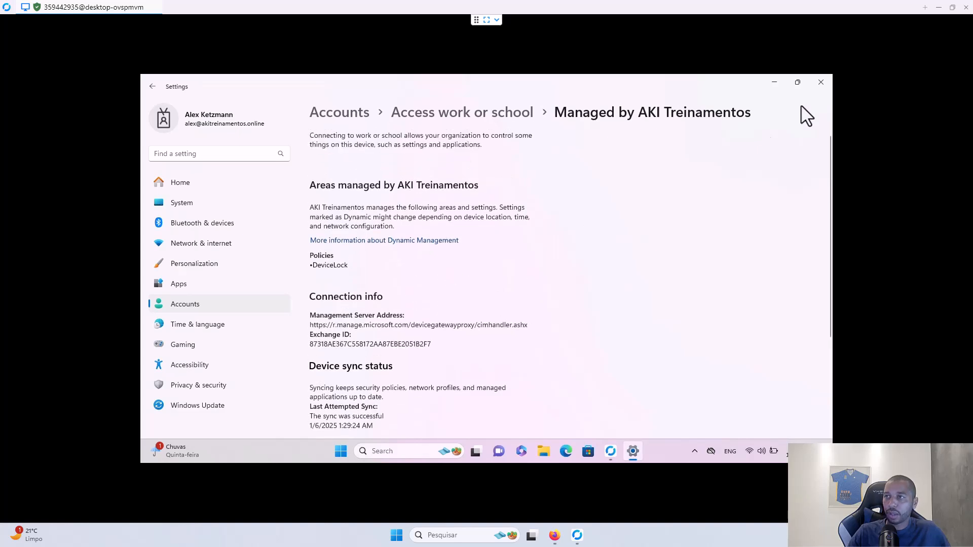
# - Open the Windows Hello for Business policy in Intune and review its device assignment status report
pyautogui.click(938, 8)
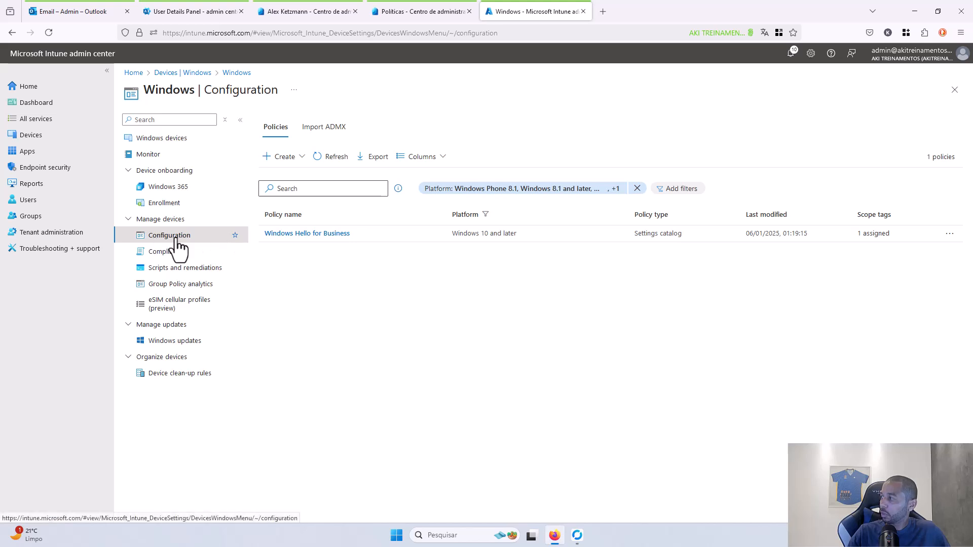
pyautogui.click(293, 235)
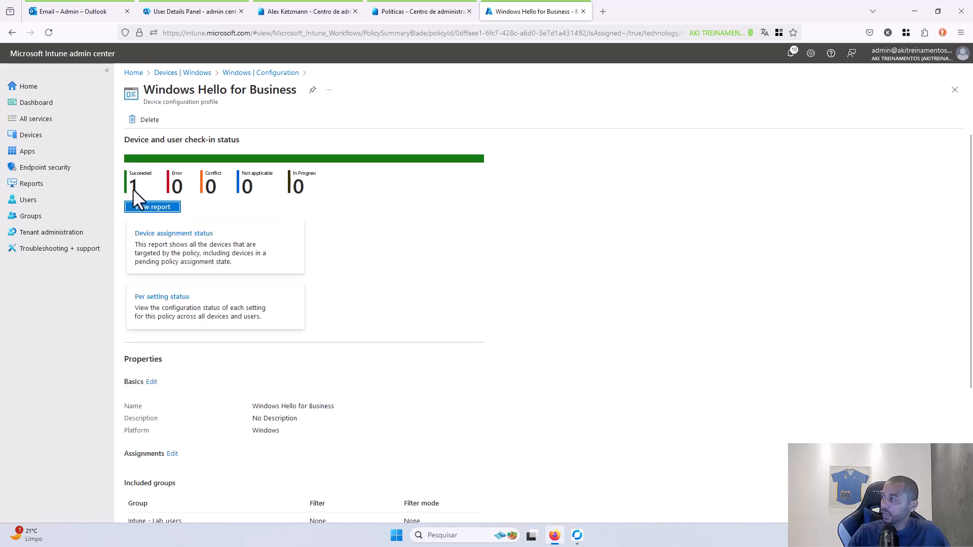
pyautogui.click(171, 253)
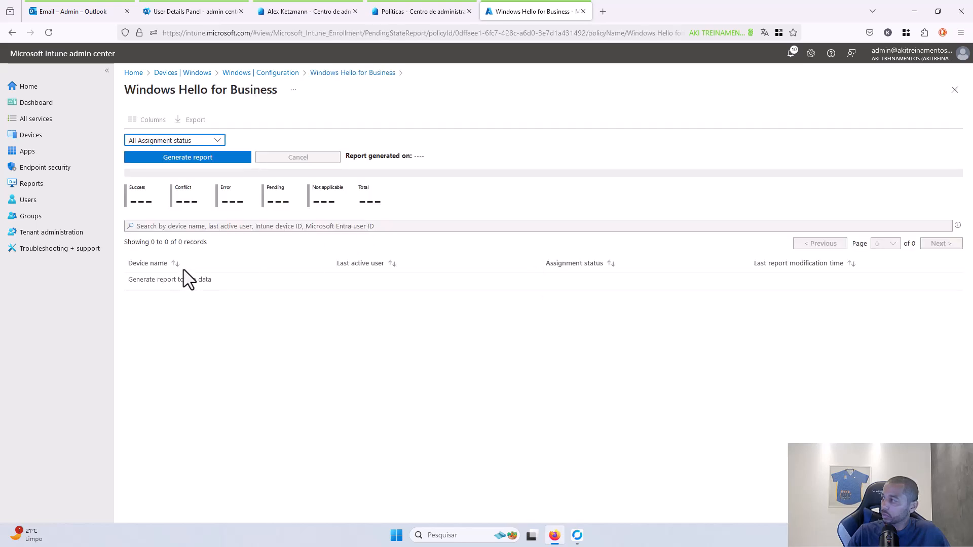
pyautogui.click(338, 75)
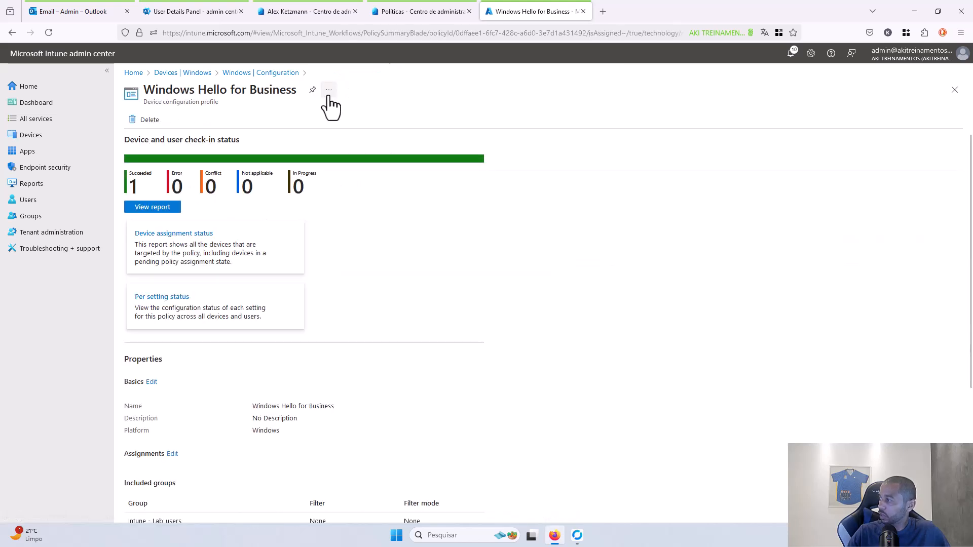
# - Review and reload the per setting status report, then return to the Windows configuration policies list
pyautogui.click(147, 303)
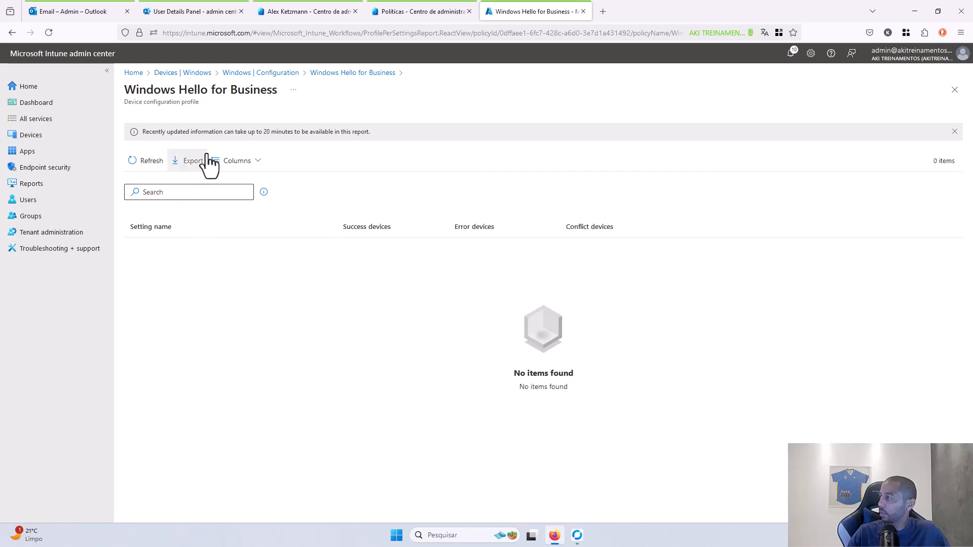
pyautogui.click(151, 161)
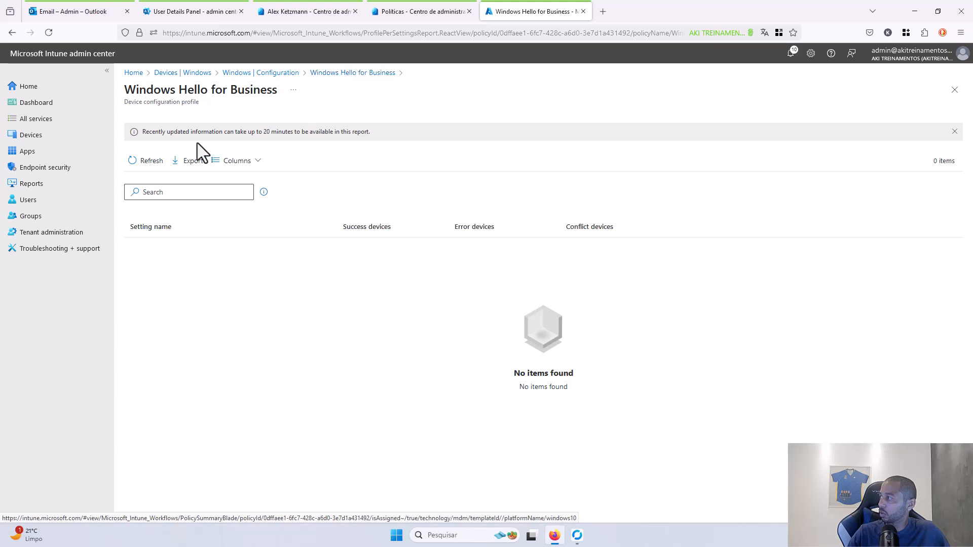
pyautogui.click(361, 73)
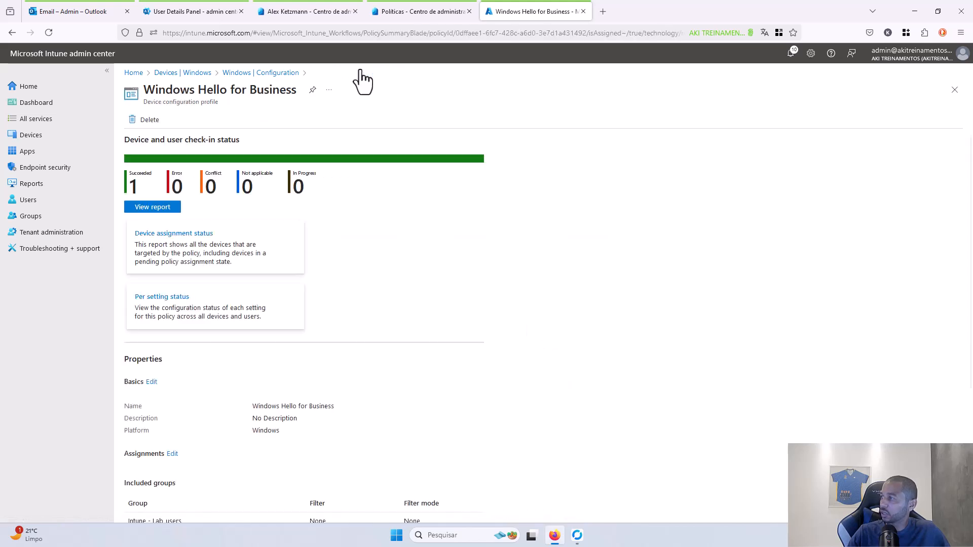
pyautogui.click(272, 74)
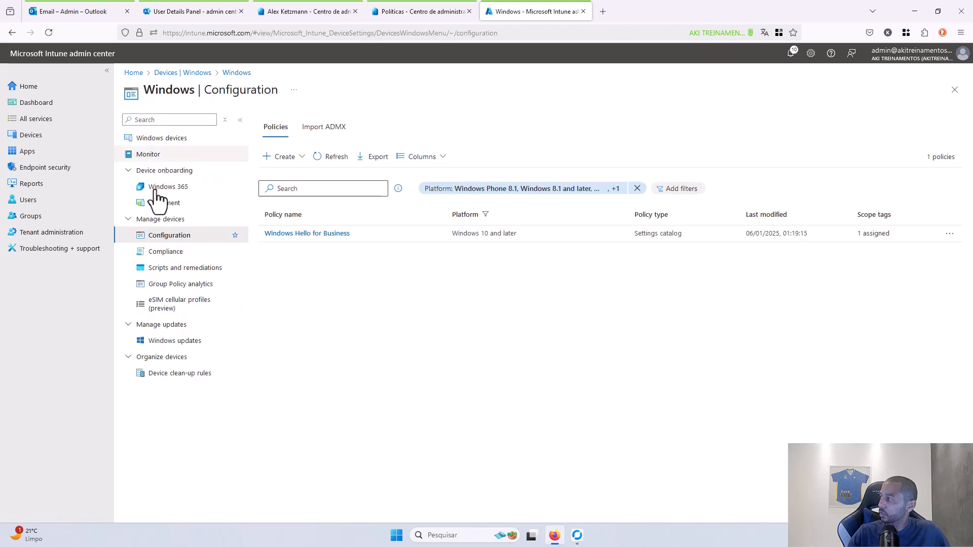
# - Confirm Windows Hello for Business shows Succeeded in DESKTOP-OVSPMVM's device configuration, then return to the remote session
pyautogui.click(161, 140)
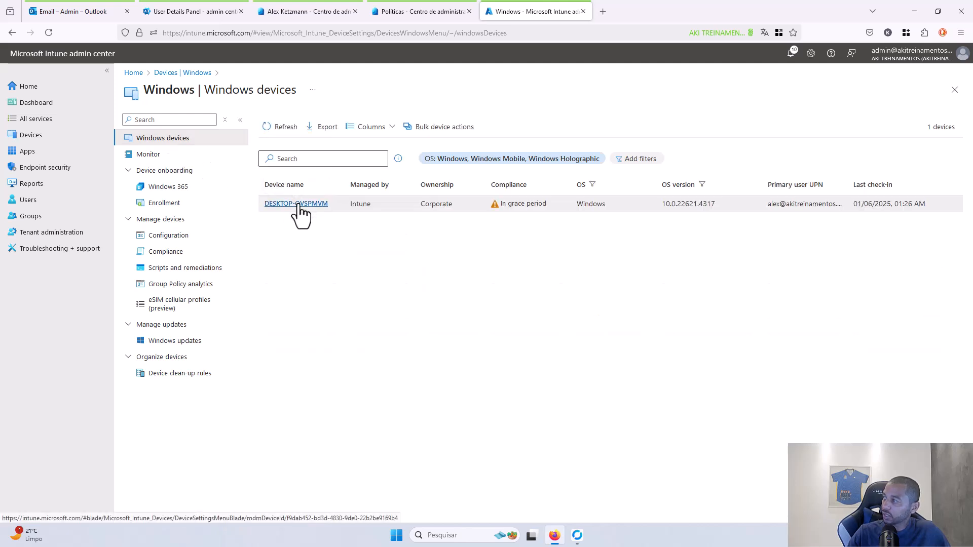
pyautogui.click(298, 204)
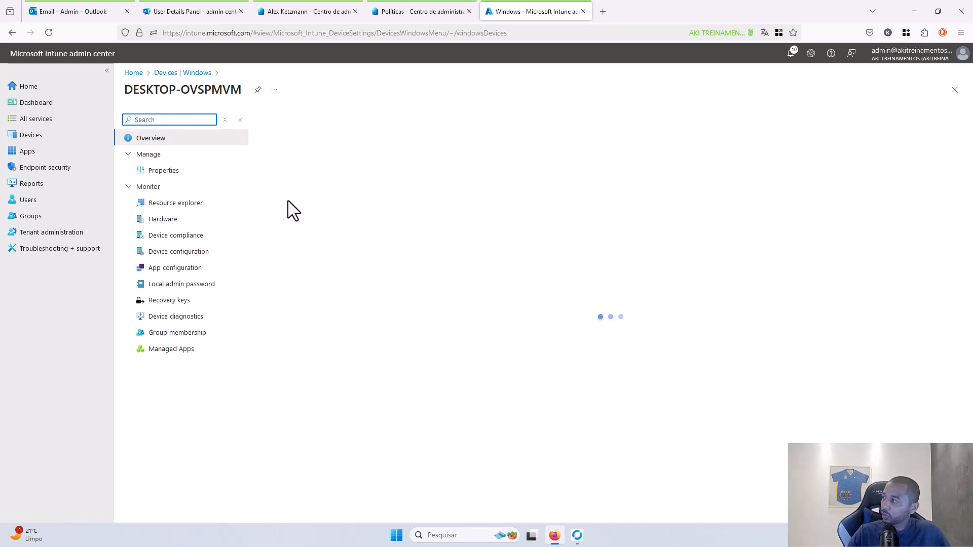
pyautogui.click(176, 273)
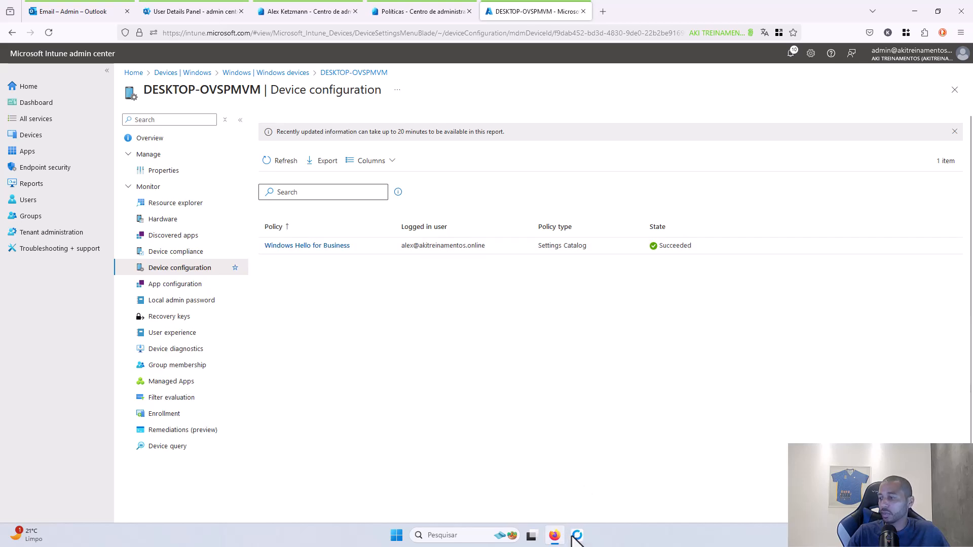
pyautogui.moveTo(582, 530)
pyautogui.click(604, 507)
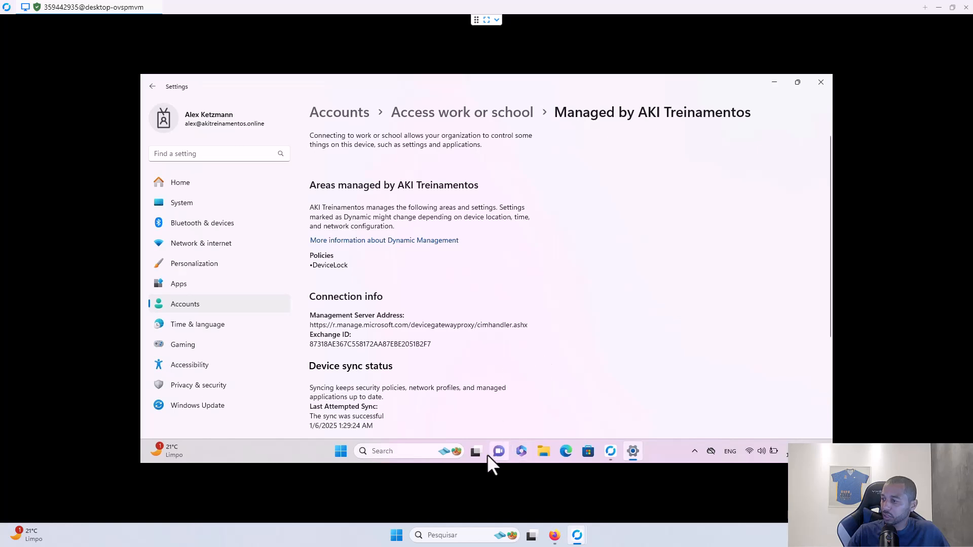
# - Sign out of the remote test device, reconnect RustDesk, and reach the password sign-in screen
pyautogui.rightClick(341, 450)
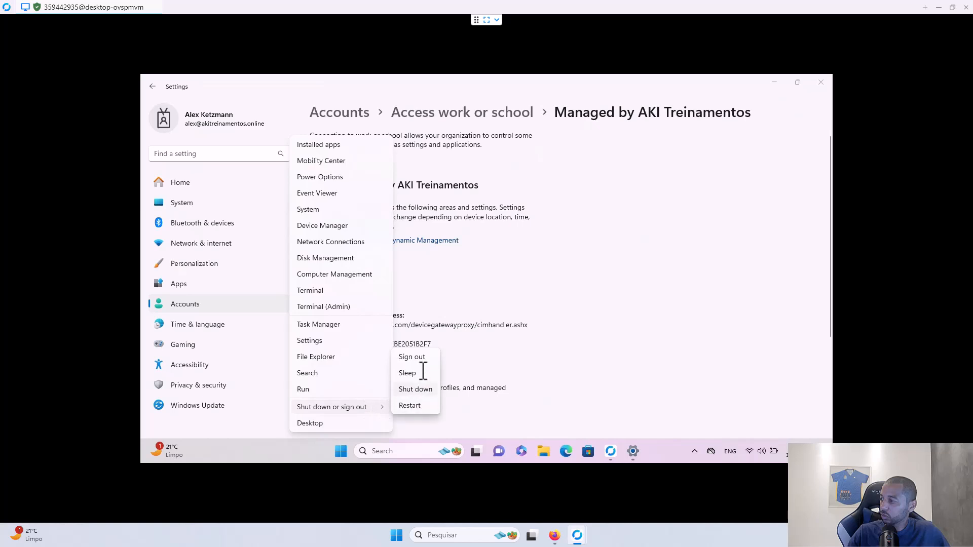
pyautogui.click(420, 358)
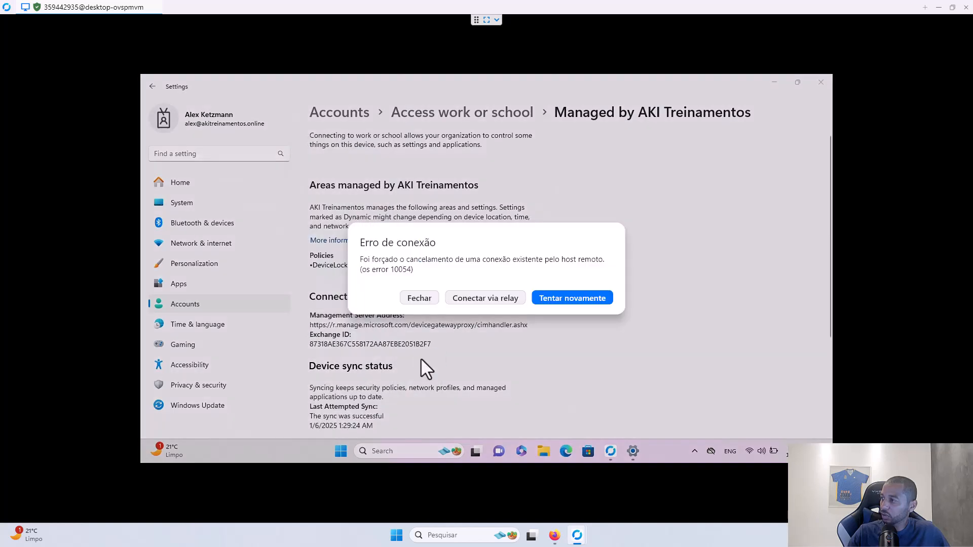
pyautogui.click(550, 304)
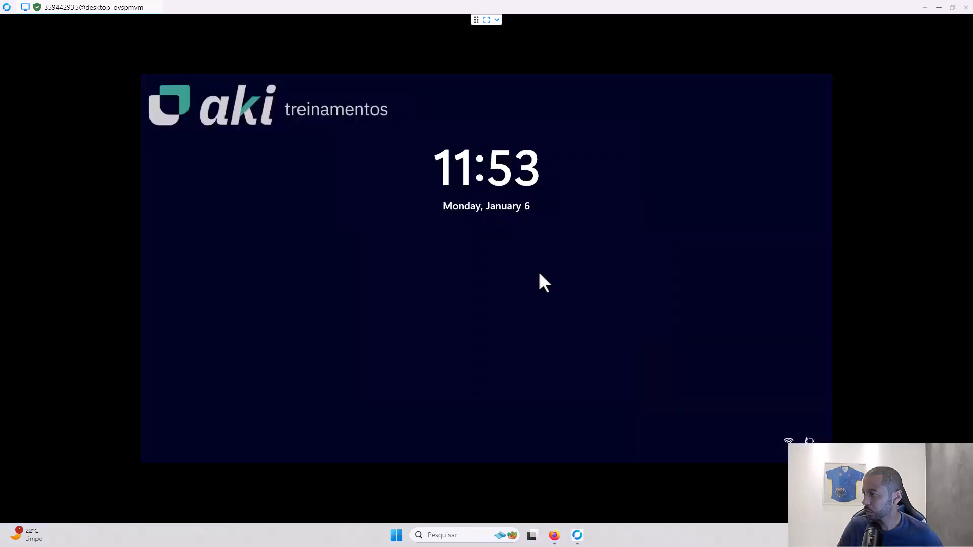
pyautogui.click(461, 265)
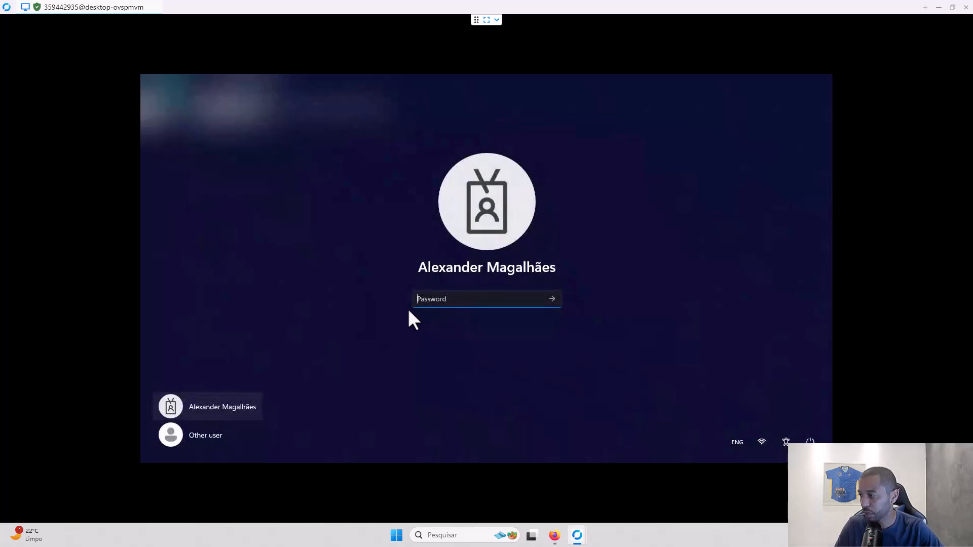
# - Sign in to the remote test device with the account password
pyautogui.write('••••••••')
pyautogui.press('Return')
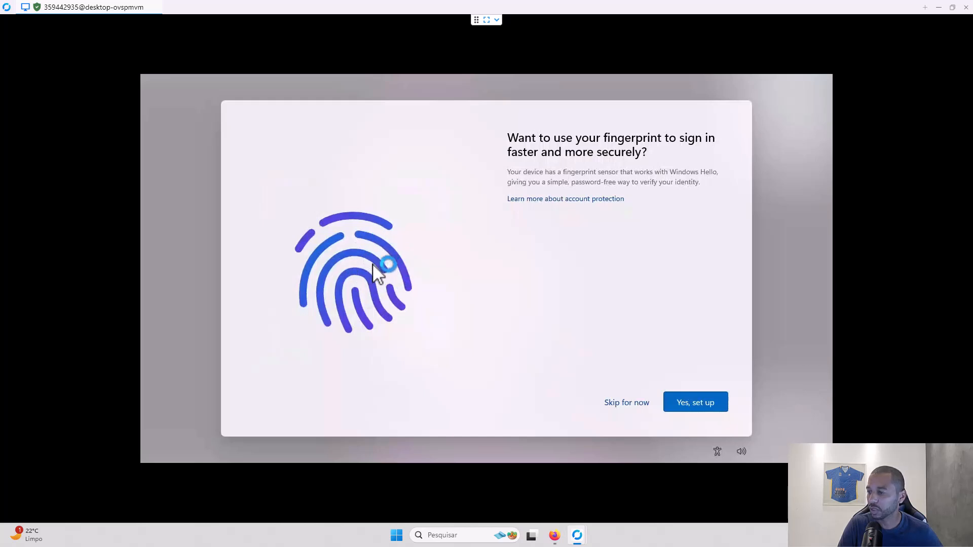
# - Skip fingerprint setup, then create and confirm a Windows Hello PIN and reach the desktop
pyautogui.click(684, 402)
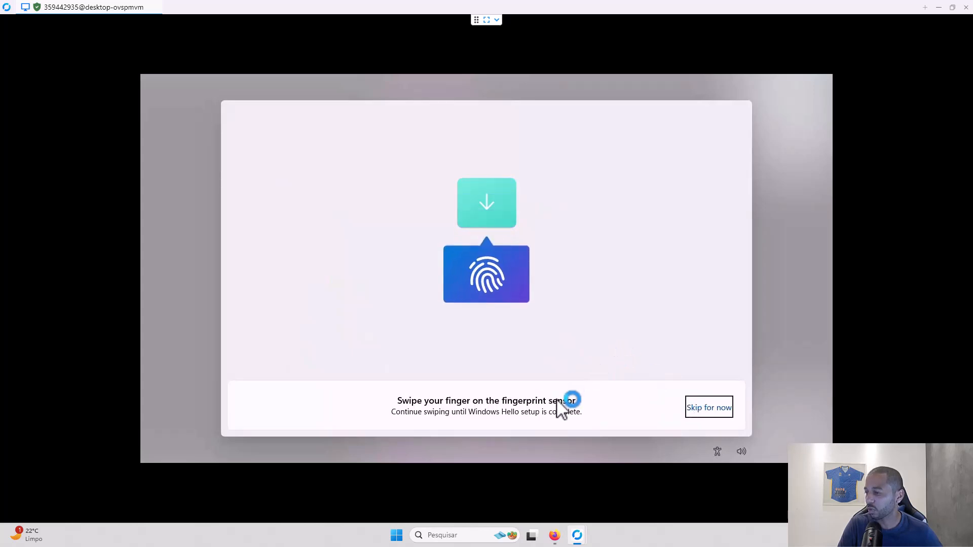
pyautogui.click(706, 409)
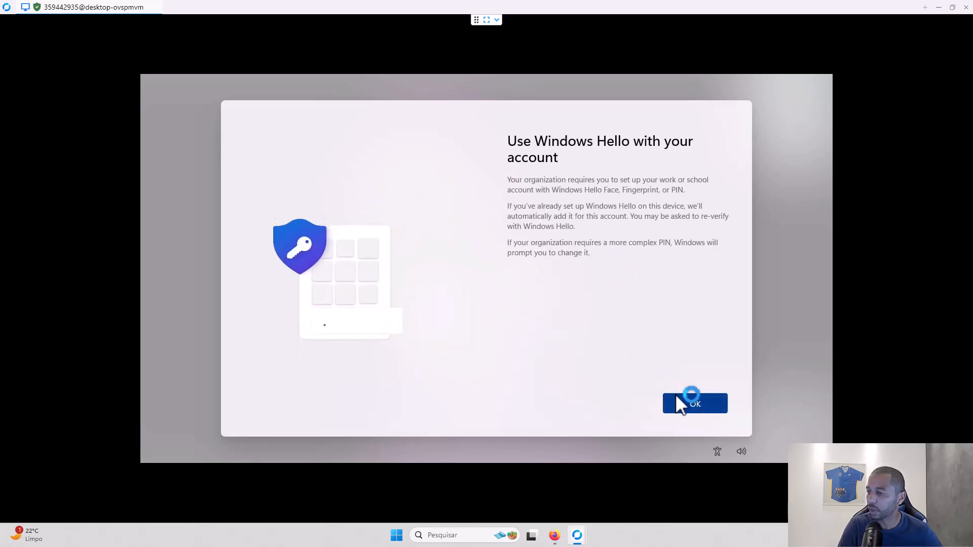
pyautogui.click(686, 408)
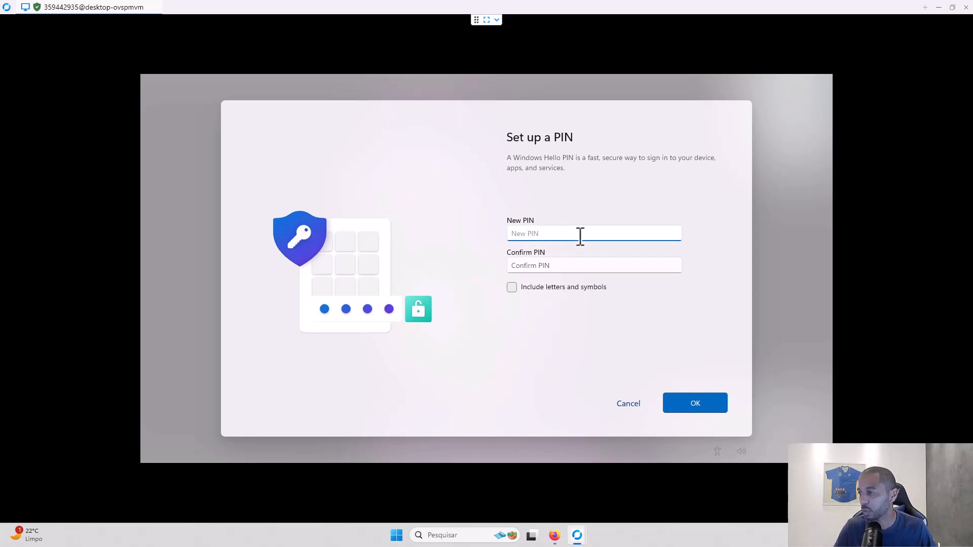
pyautogui.write('1234')
pyautogui.click(589, 260)
pyautogui.write('123456')
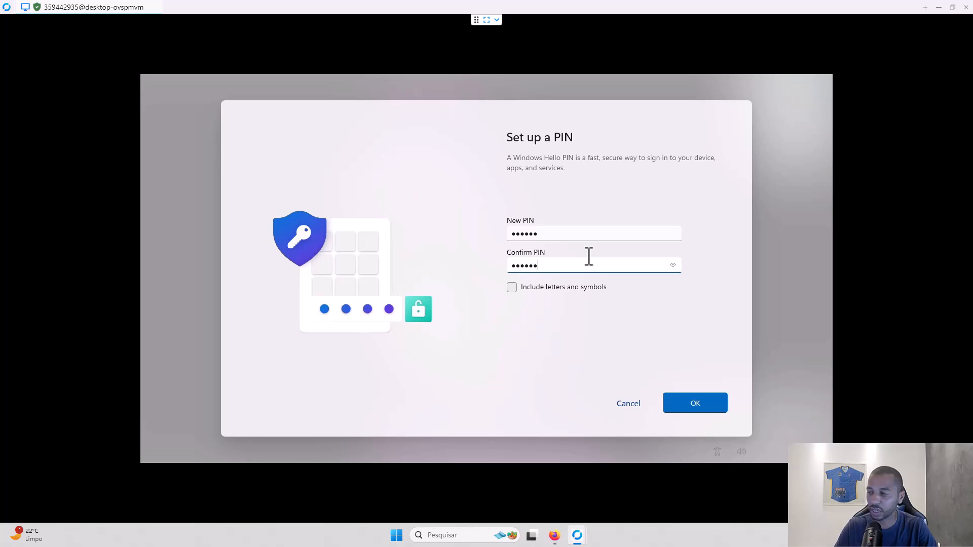
pyautogui.click(685, 398)
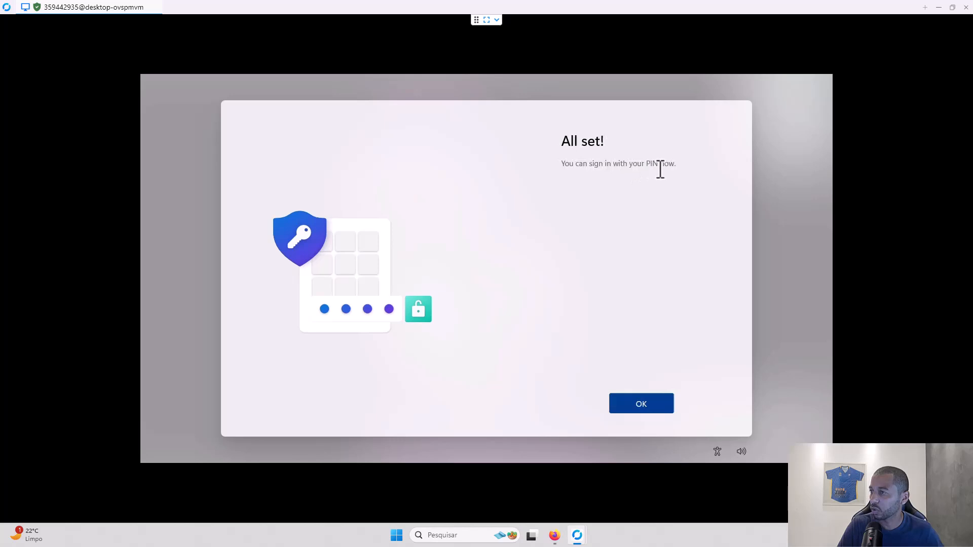
pyautogui.click(640, 409)
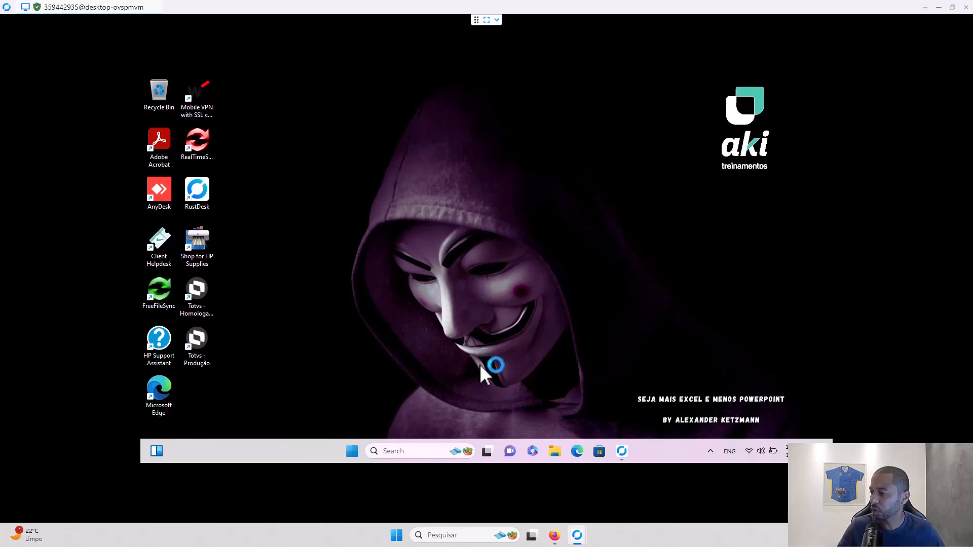
# - Sign out of the test device from the Start menu account options and reconnect to its lock screen
pyautogui.click(352, 450)
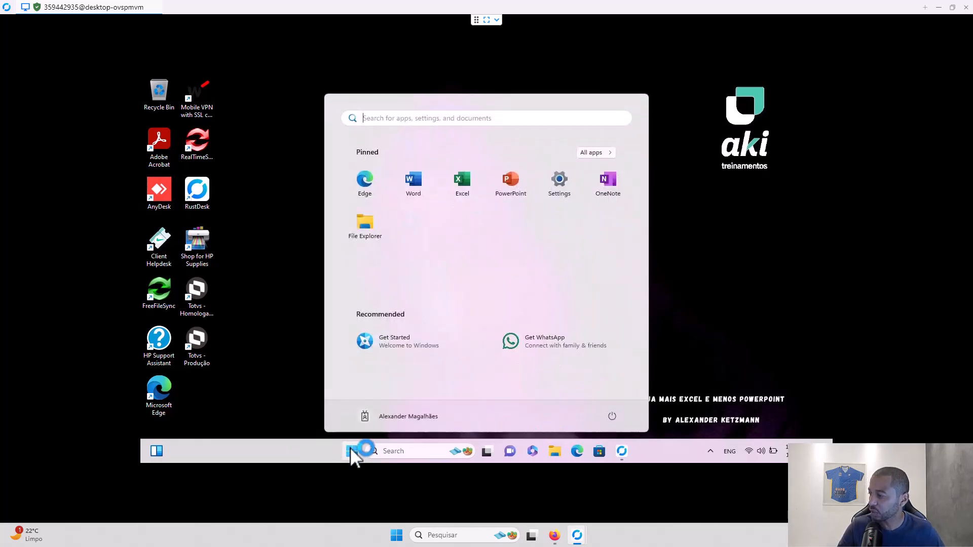
pyautogui.click(387, 418)
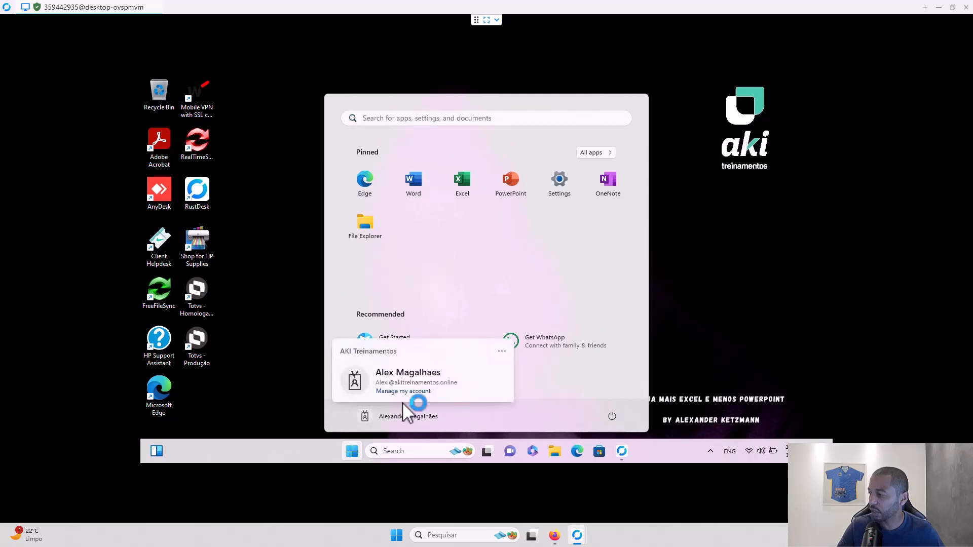
pyautogui.click(502, 351)
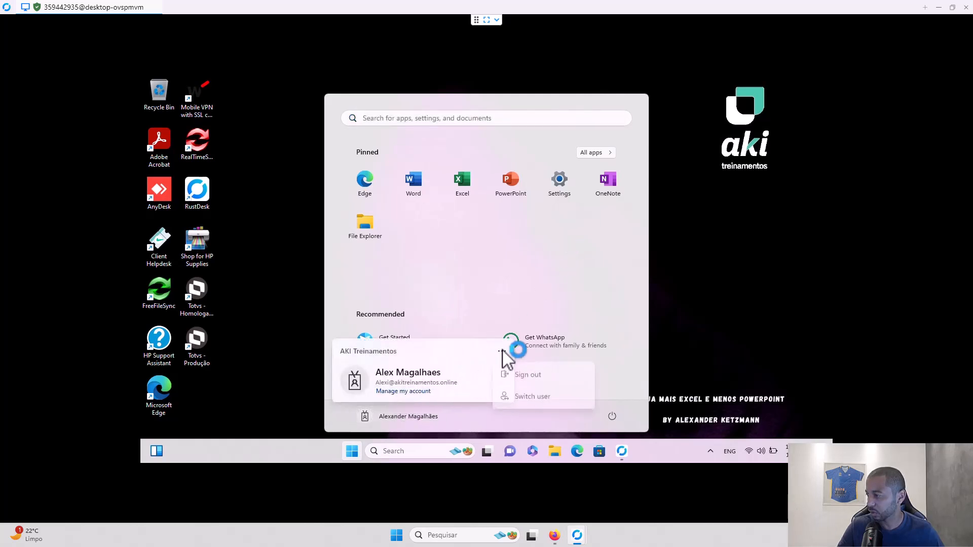
pyautogui.click(525, 379)
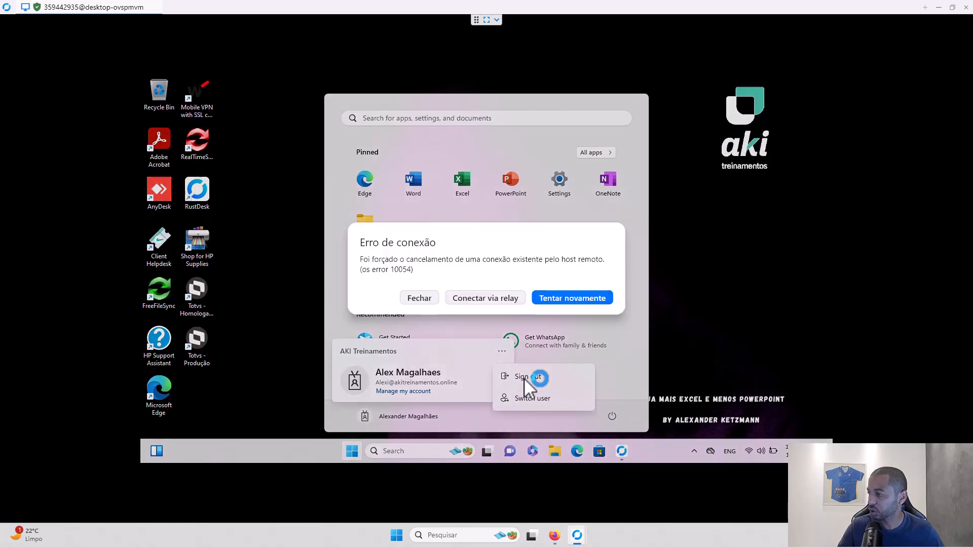
pyautogui.click(573, 301)
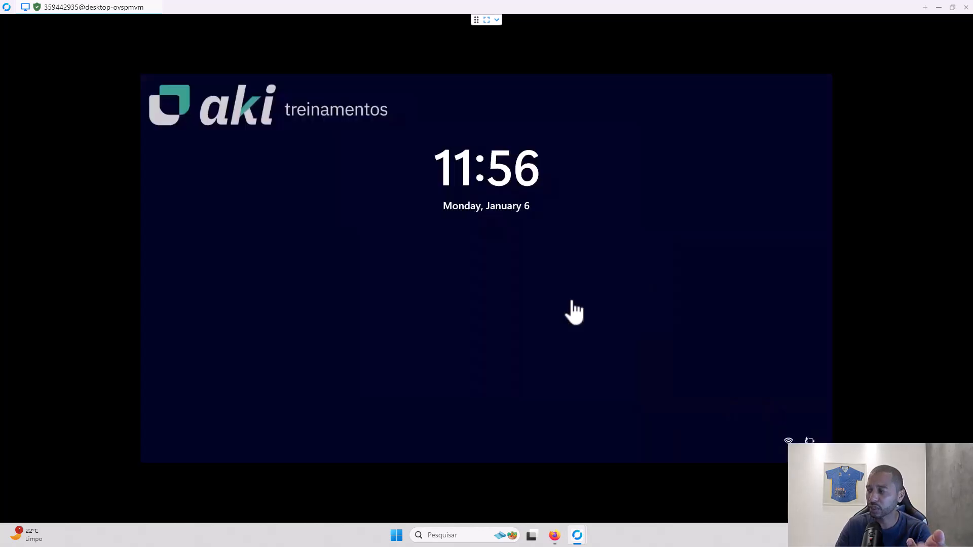
# - Sign in to the remote test device using the new Windows Hello PIN
pyautogui.click(440, 267)
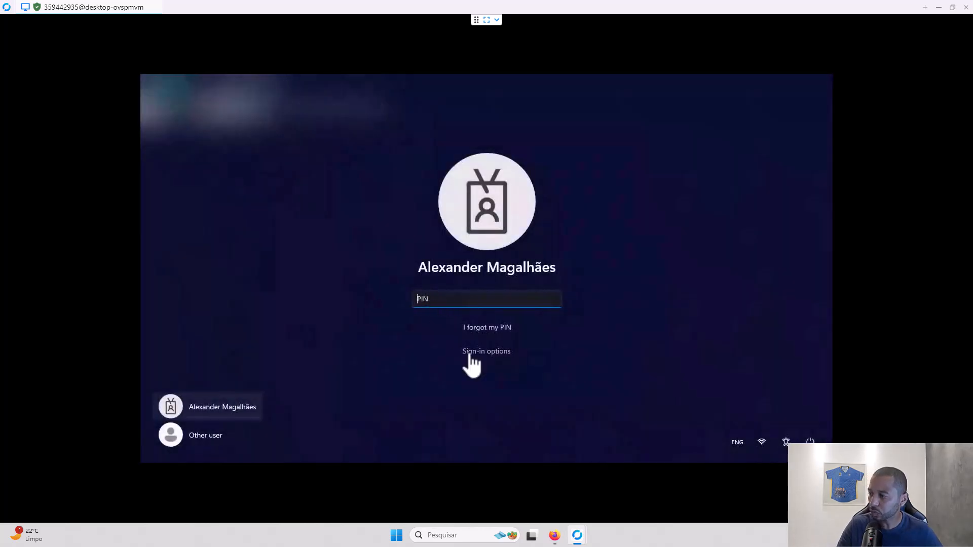
pyautogui.click(481, 354)
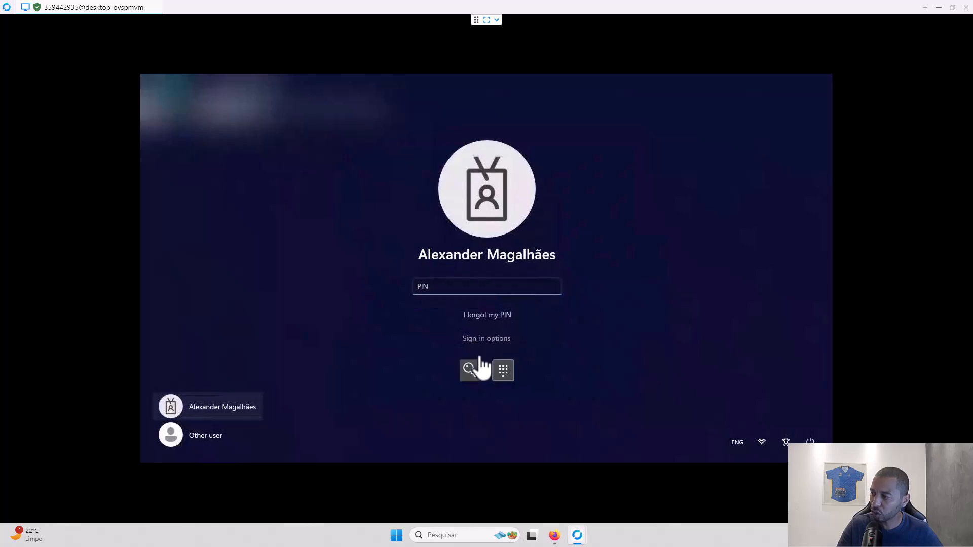
pyautogui.click(474, 377)
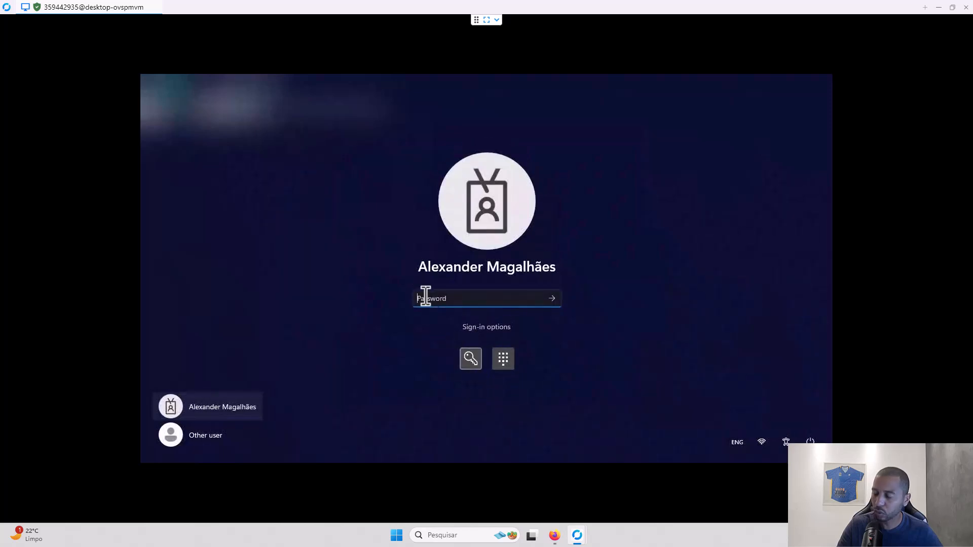
pyautogui.click(503, 360)
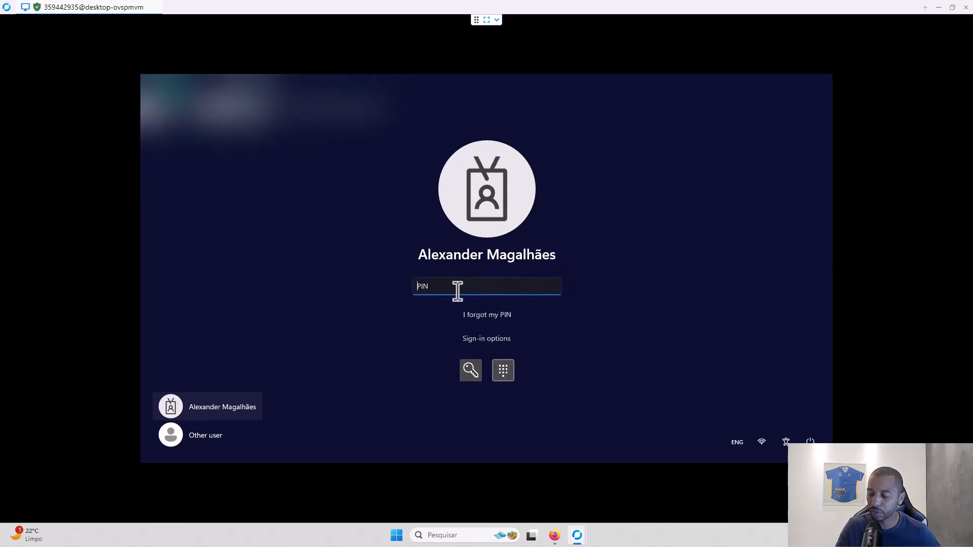
pyautogui.write('••')
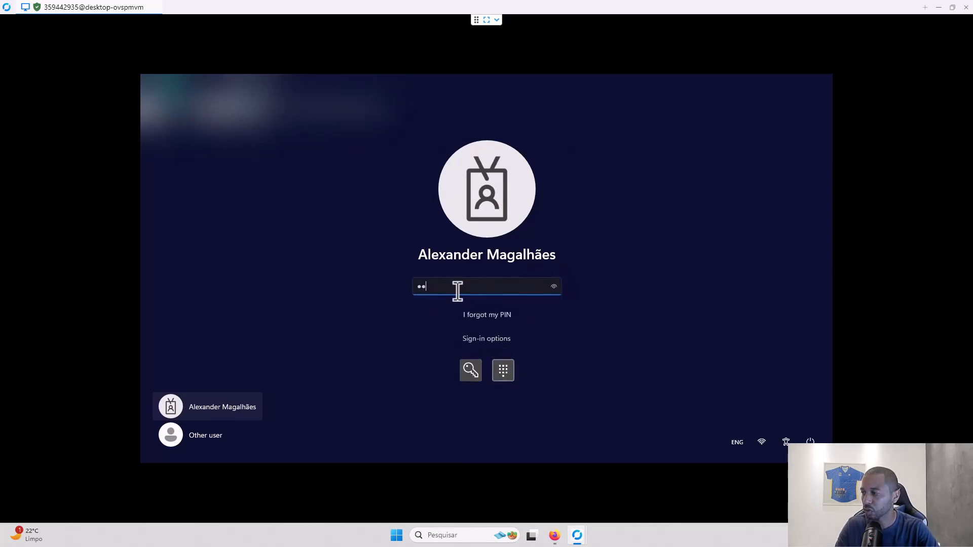
pyautogui.press('Return')
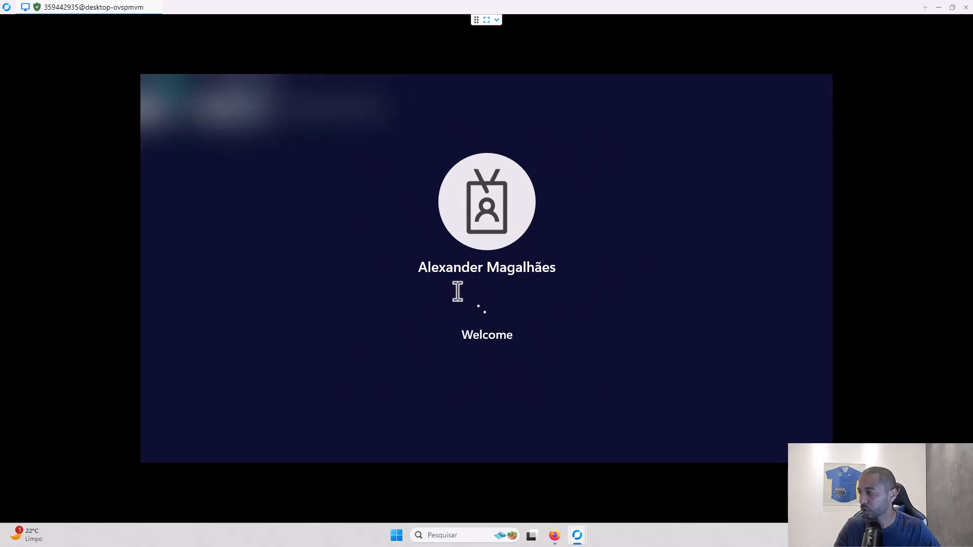